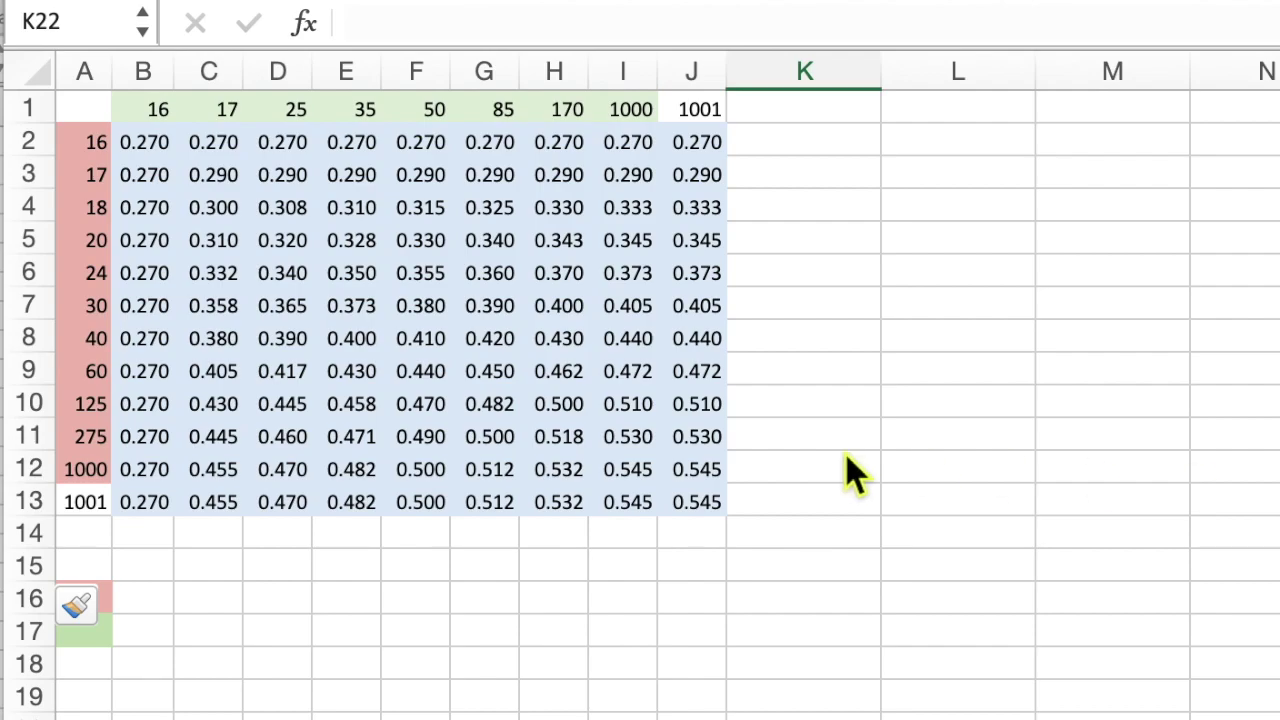
# Enter the test inputs 19 in A16 and 80 in A17, just below the rate table.
pyautogui.click(95, 598)
pyautogui.press('Escape')
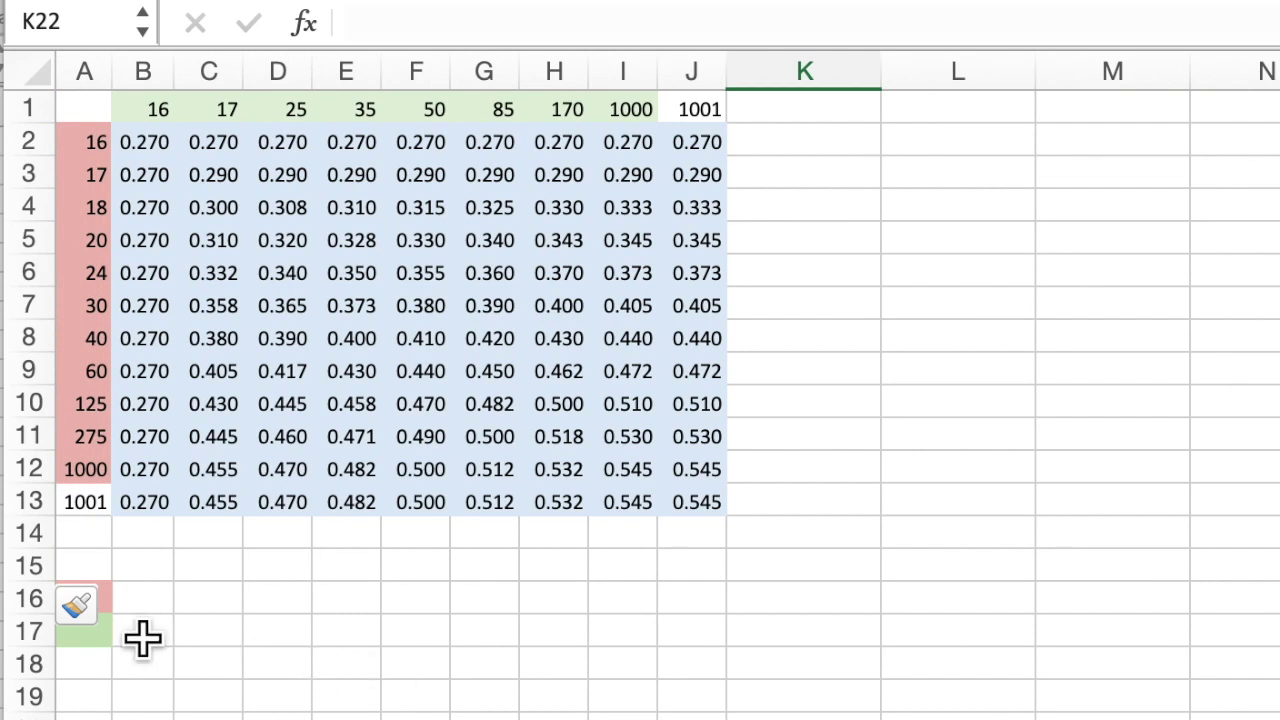
pyautogui.click(174, 601)
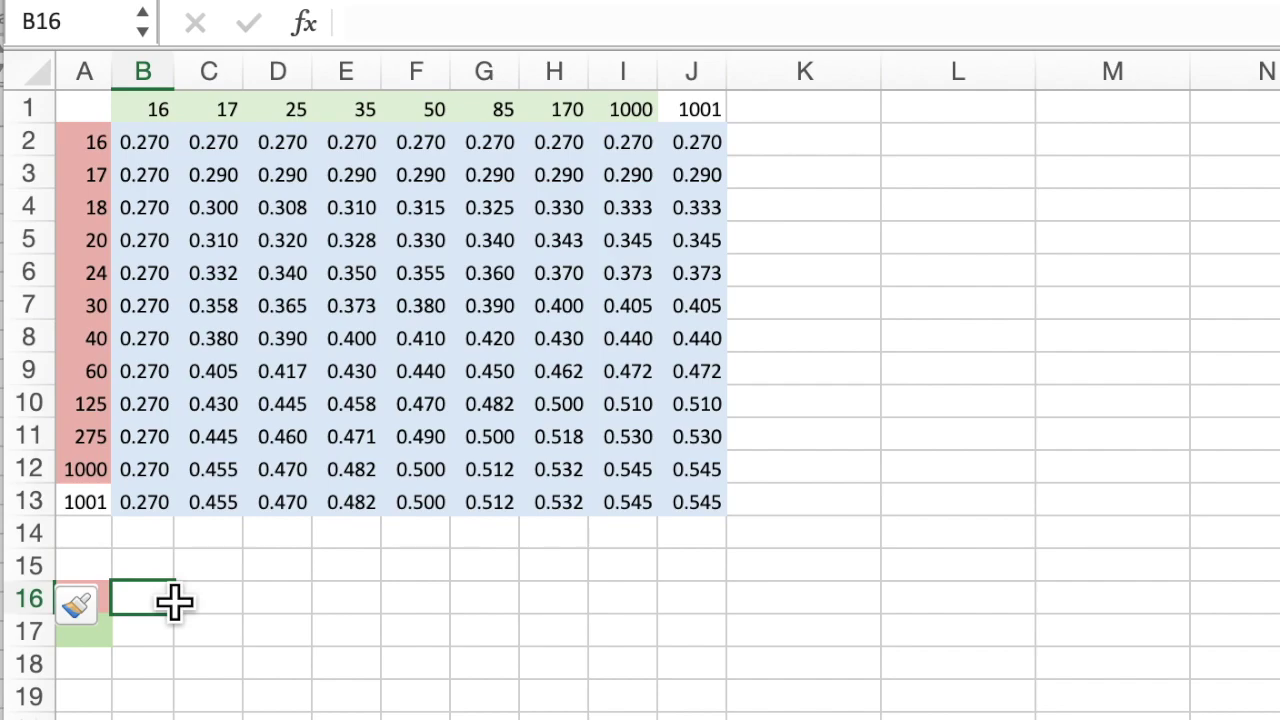
pyautogui.press('Left')
pyautogui.write('19')
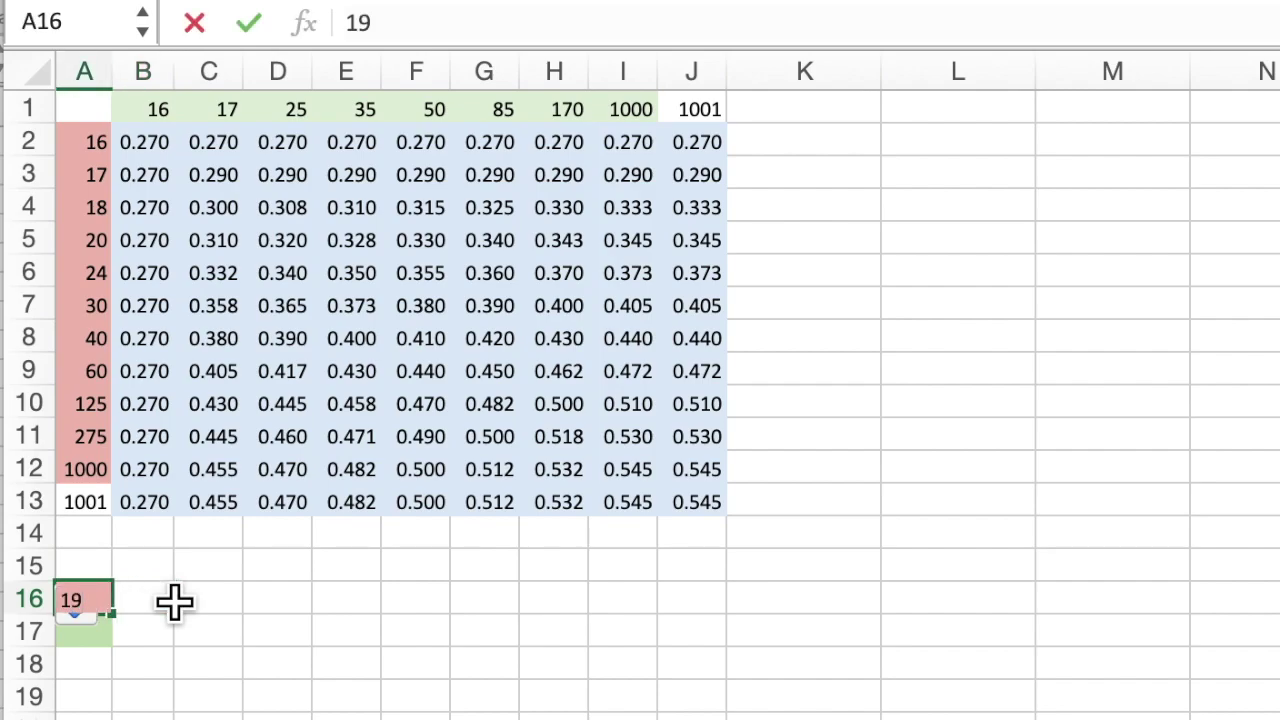
pyautogui.press('Return')
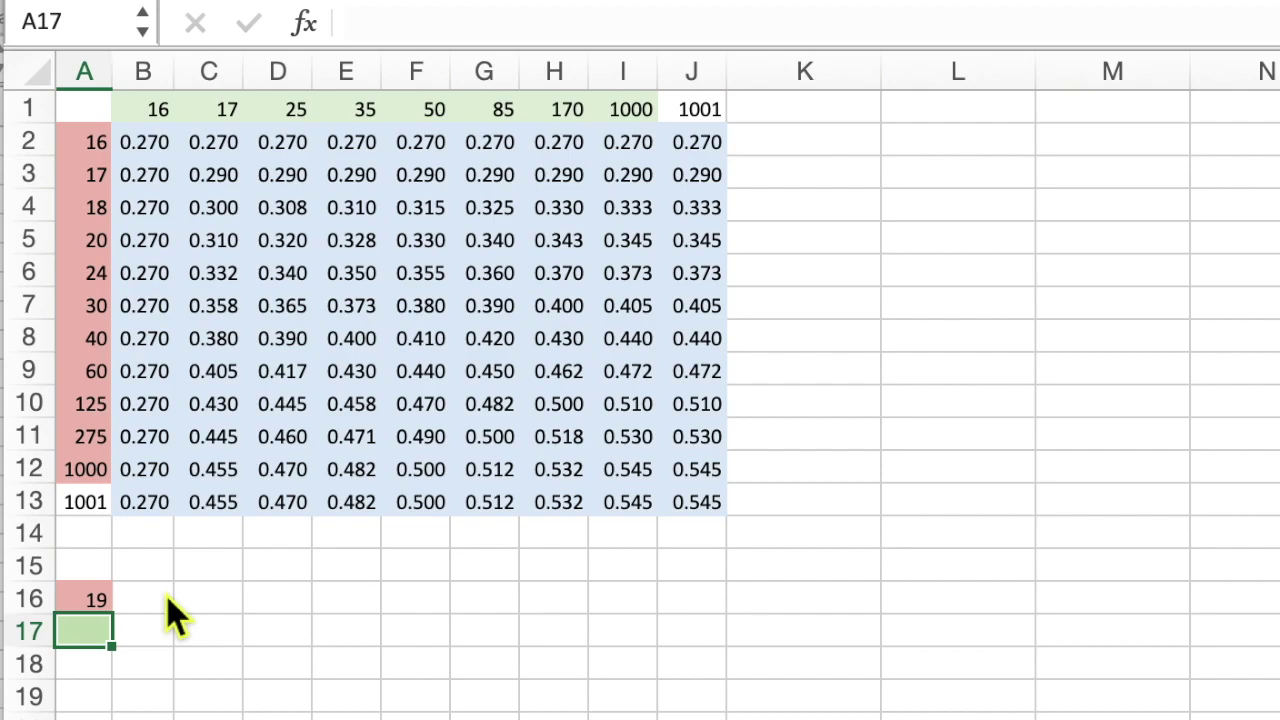
pyautogui.write('80')
pyautogui.press('Return')
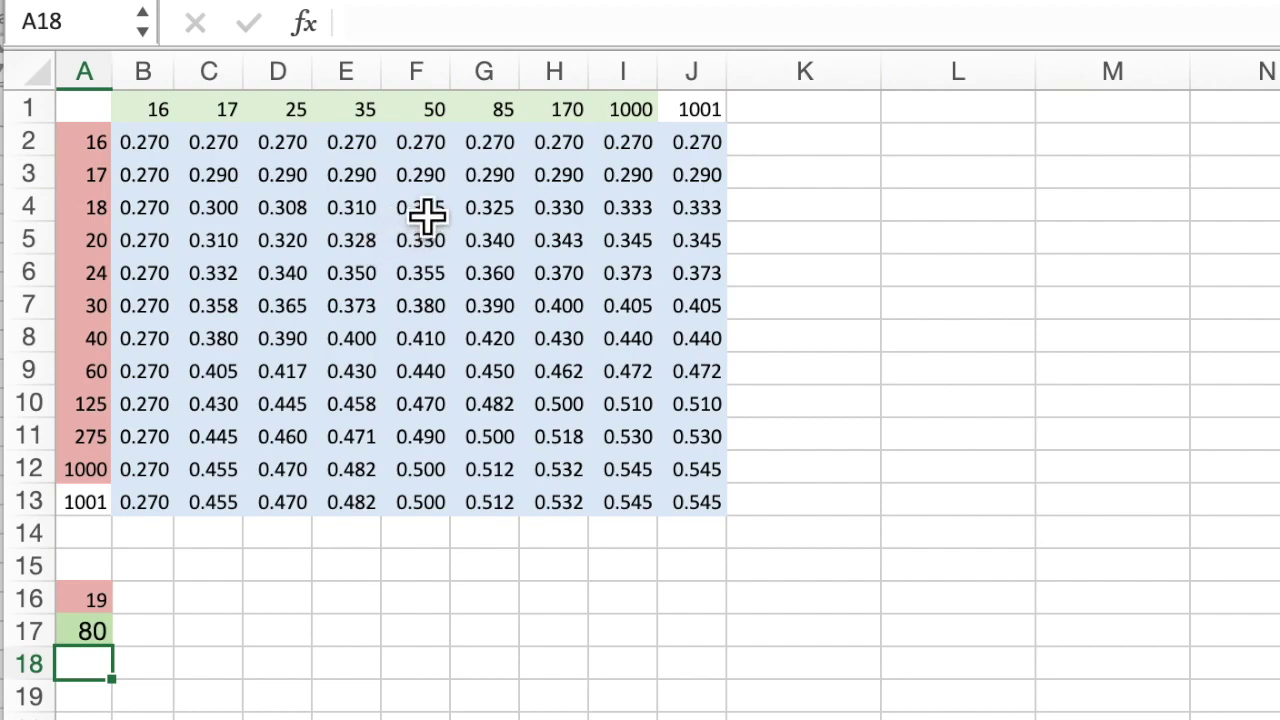
pyautogui.moveTo(423, 217); pyautogui.dragTo(477, 251)
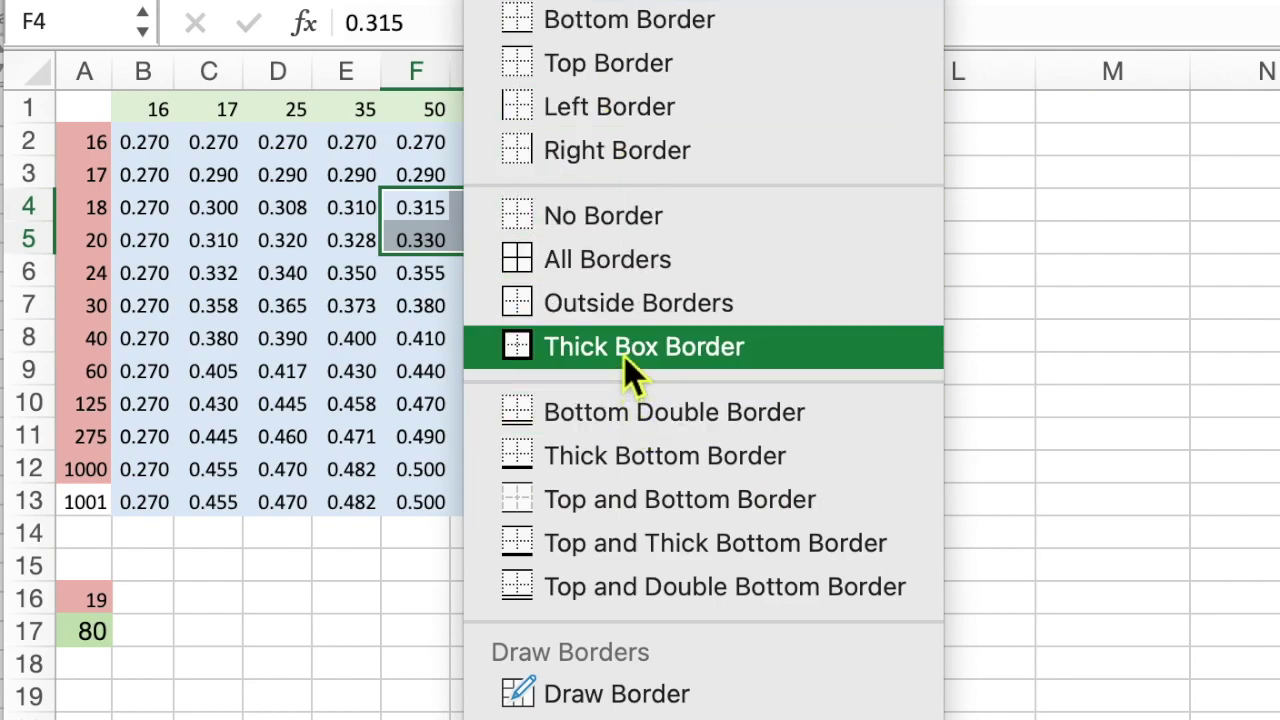
# Put a thick box border around the four bracketing rates in F4:G5.
pyautogui.click(625, 354)
pyautogui.click(376, 611)
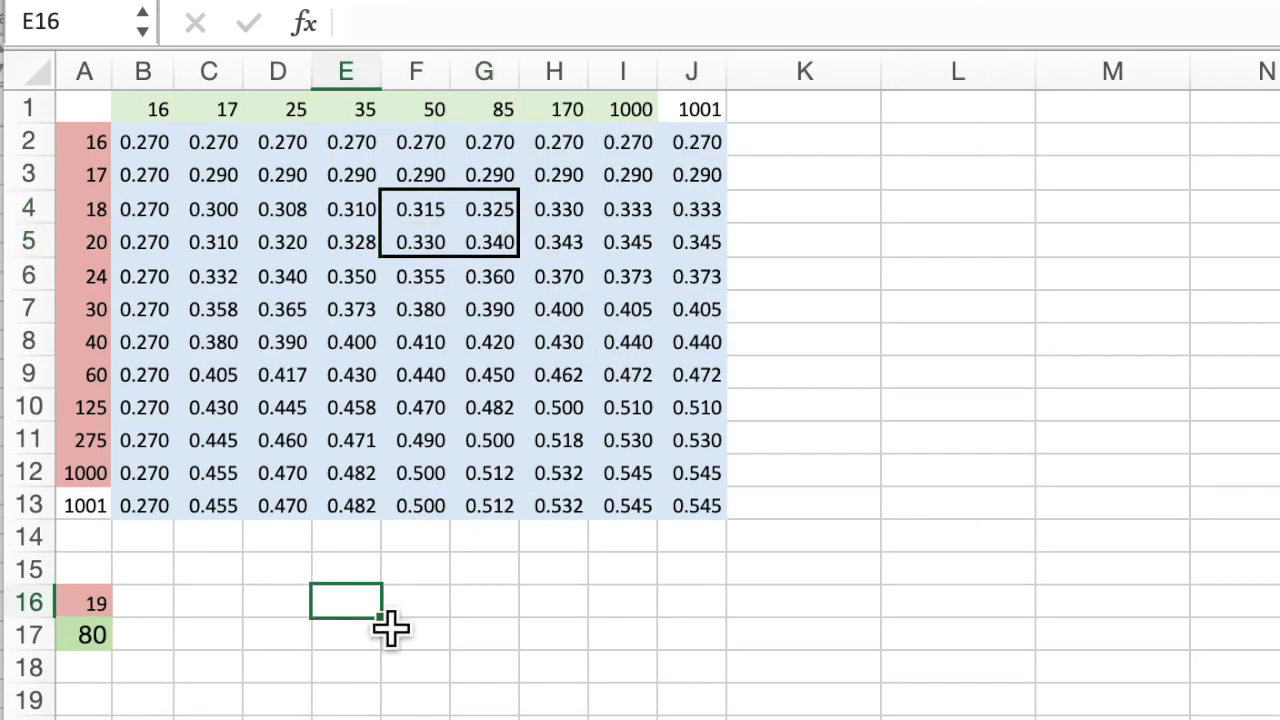
# Enter =MATCH(A16,A2:A12,1) in B16, returning row position 3 for input 19.
pyautogui.click(169, 612)
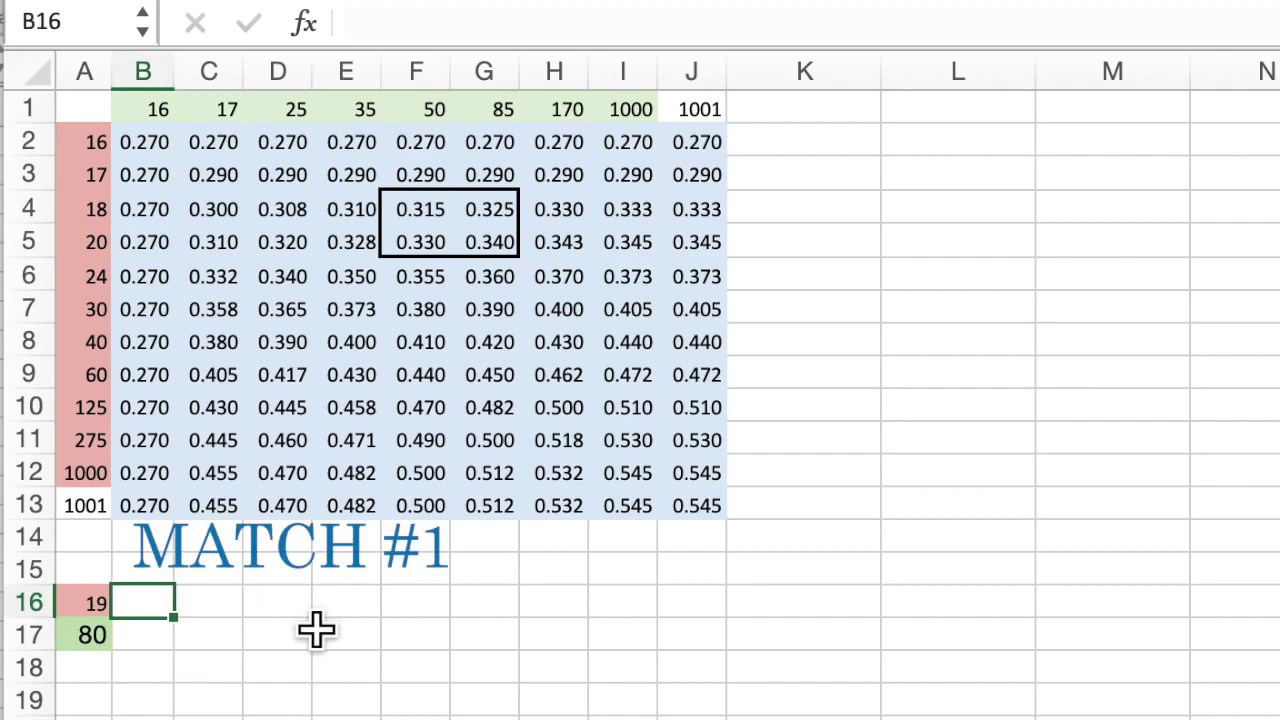
pyautogui.write('=ma')
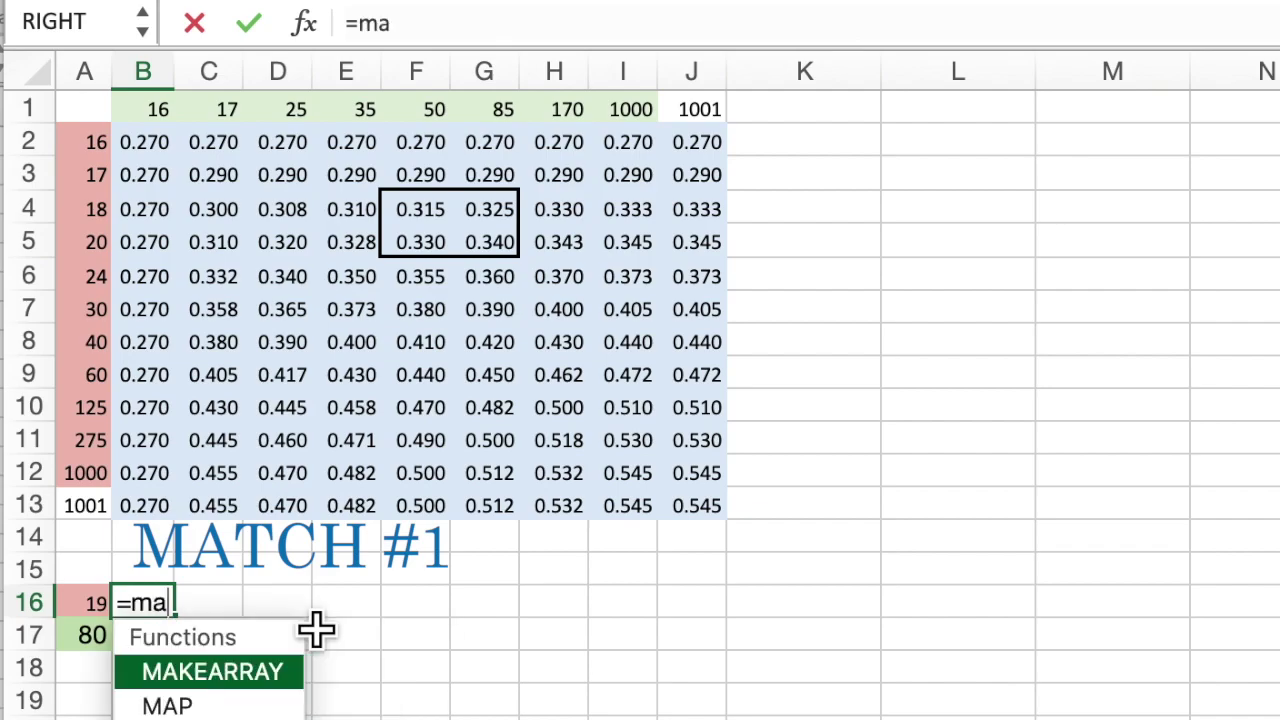
pyautogui.write('tch')
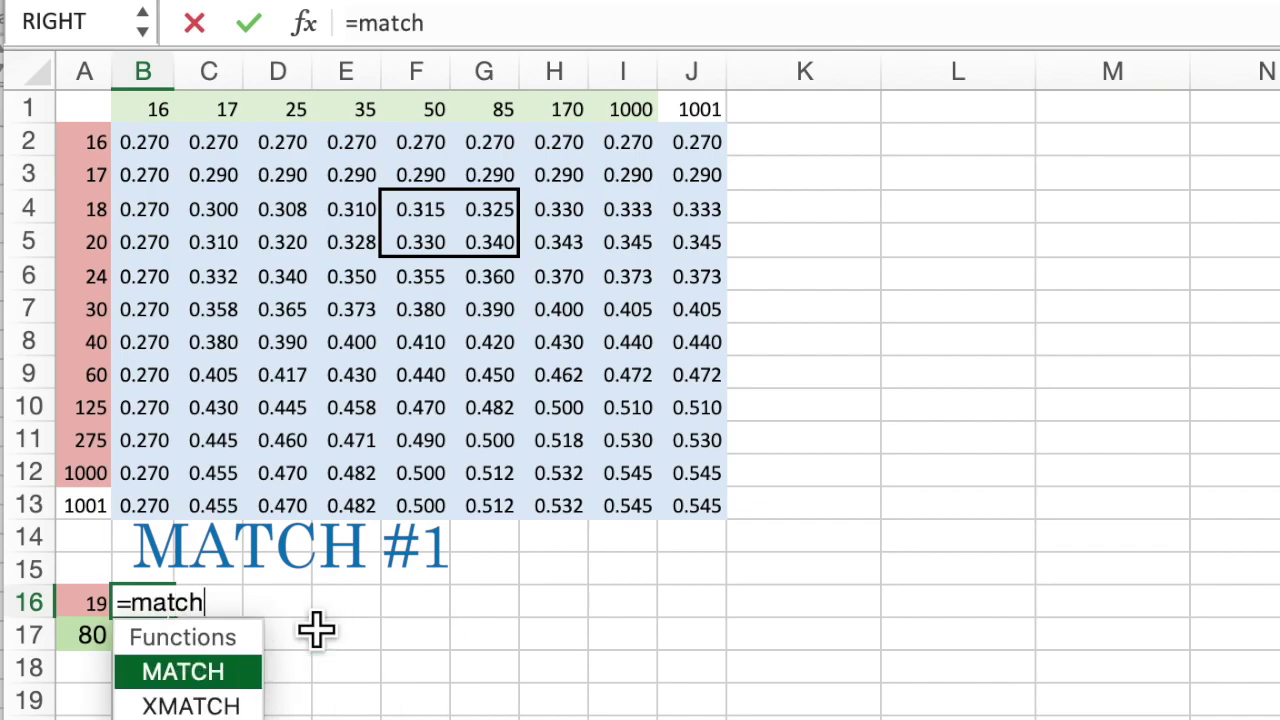
pyautogui.write('(')
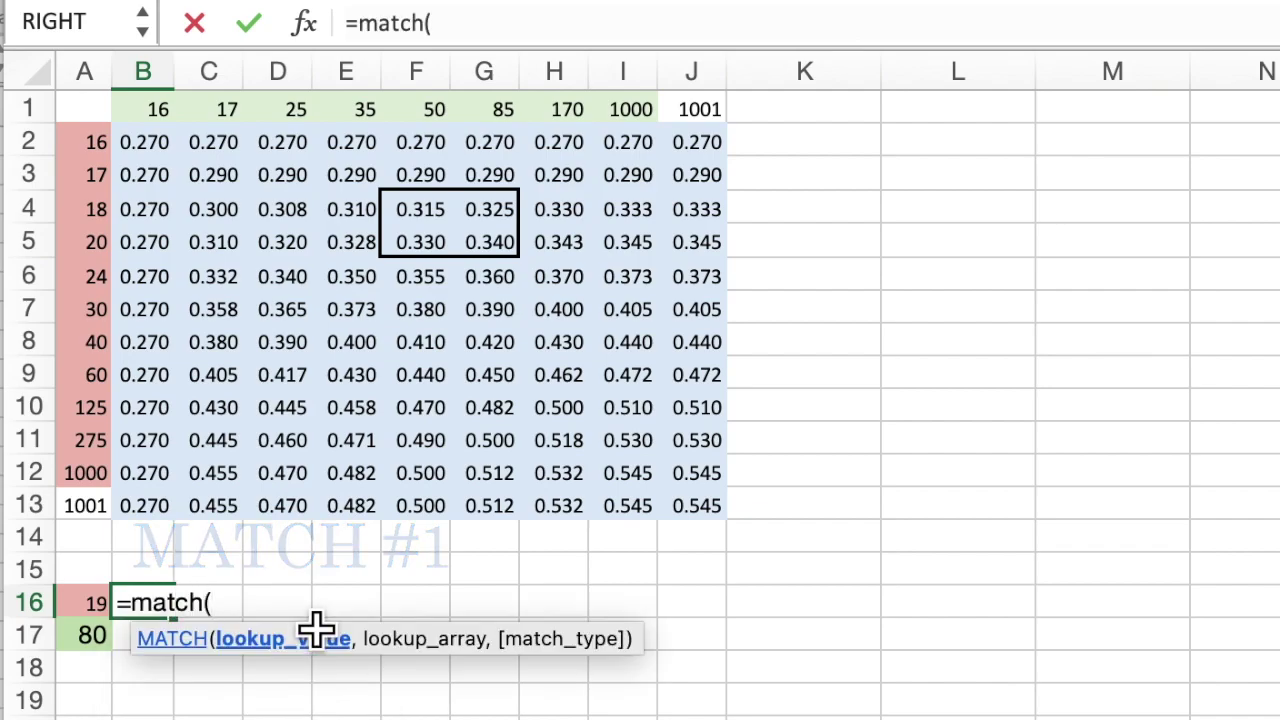
pyautogui.click(93, 603)
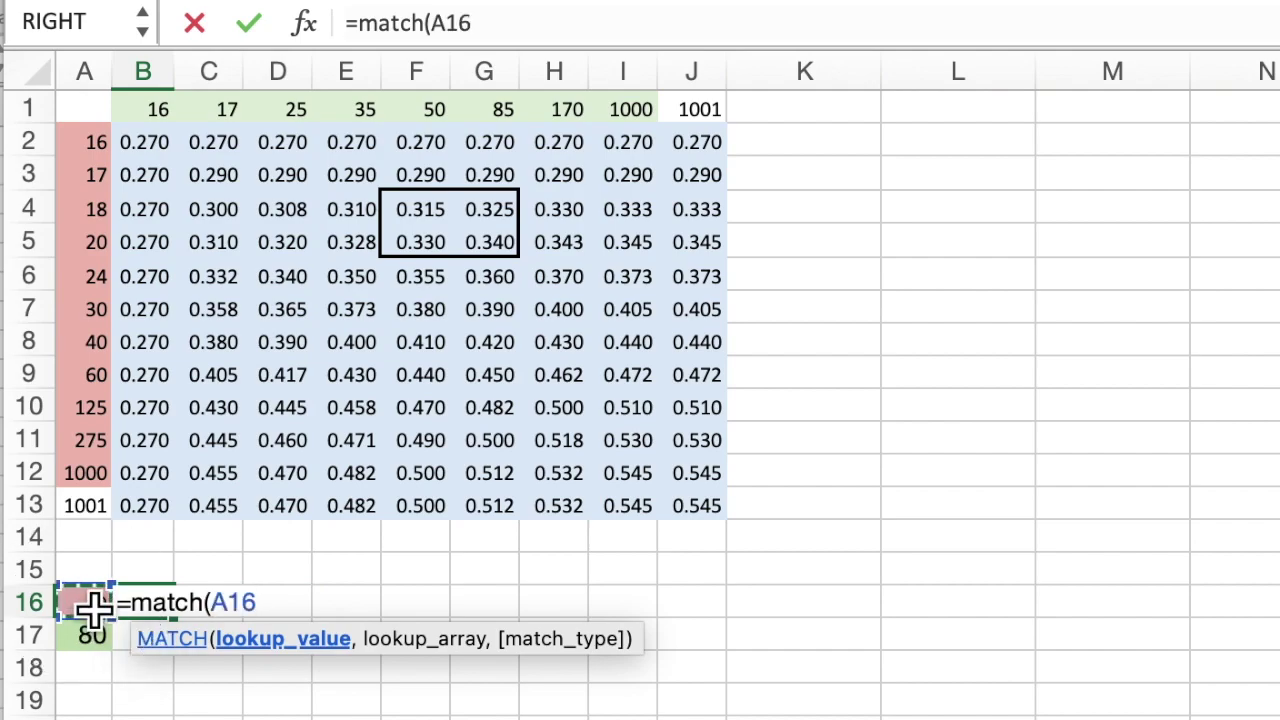
pyautogui.write(',')
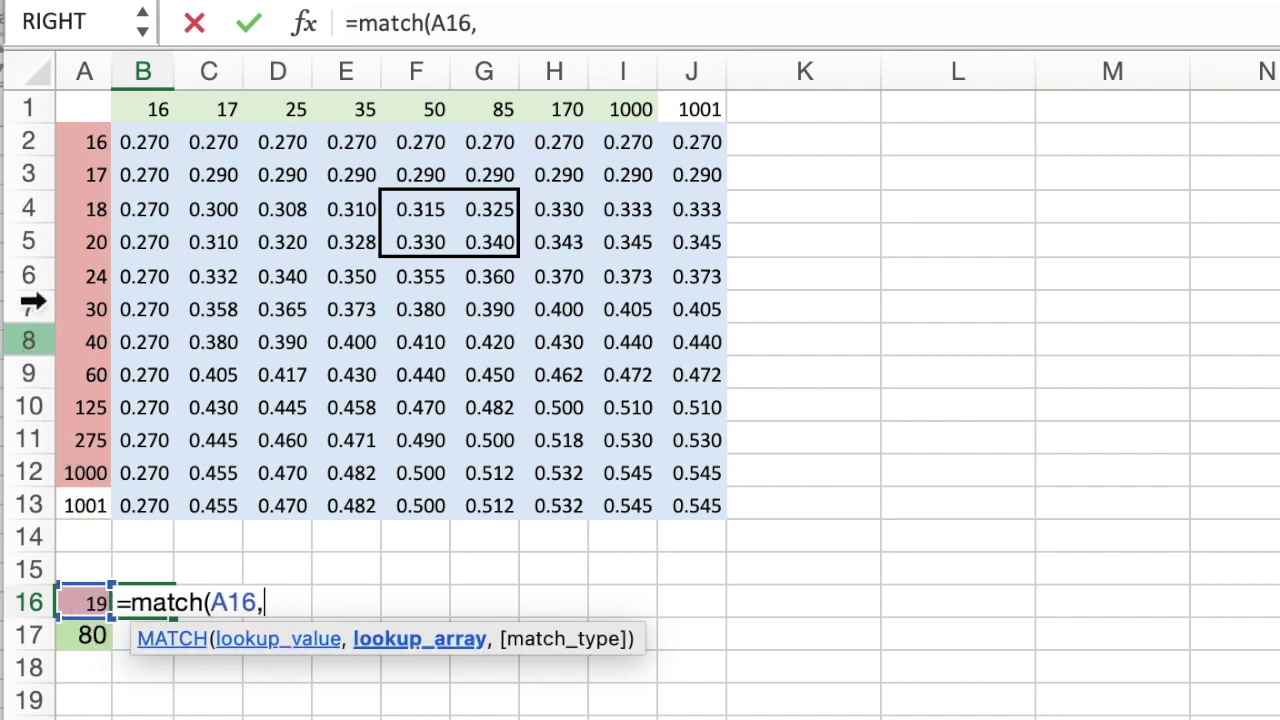
pyautogui.moveTo(104, 152); pyautogui.dragTo(80, 476)
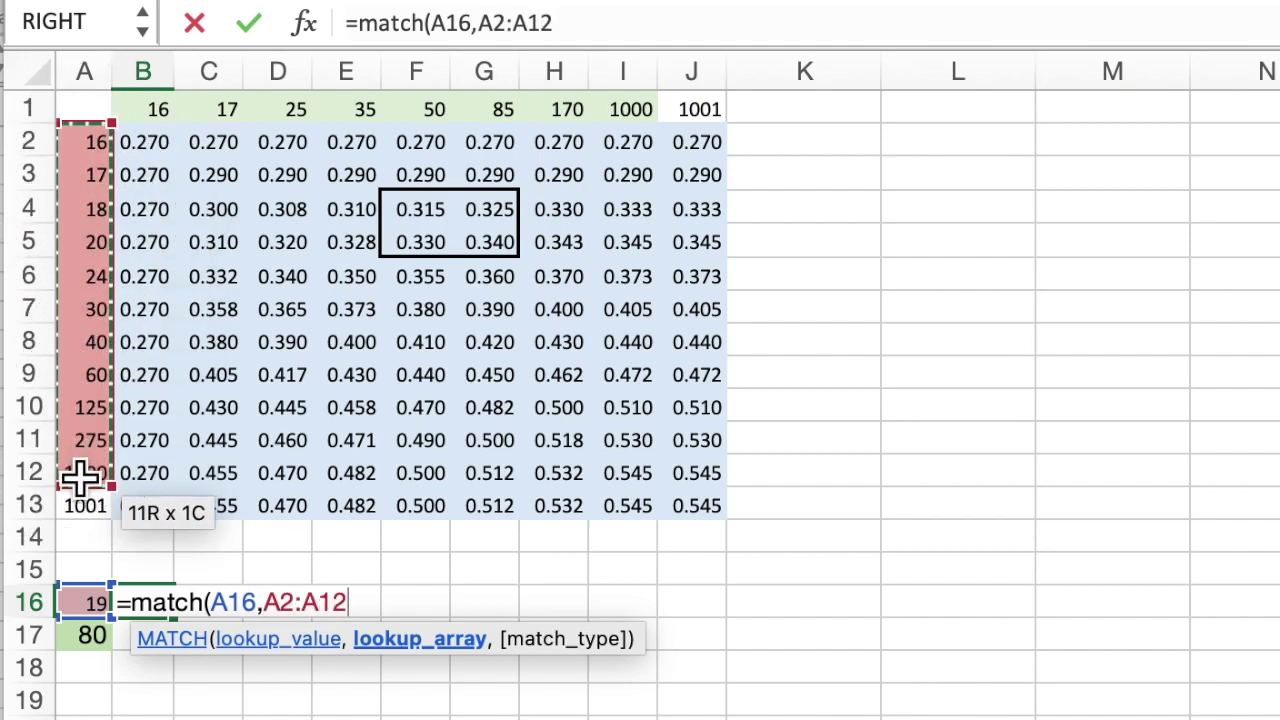
pyautogui.write(',1)')
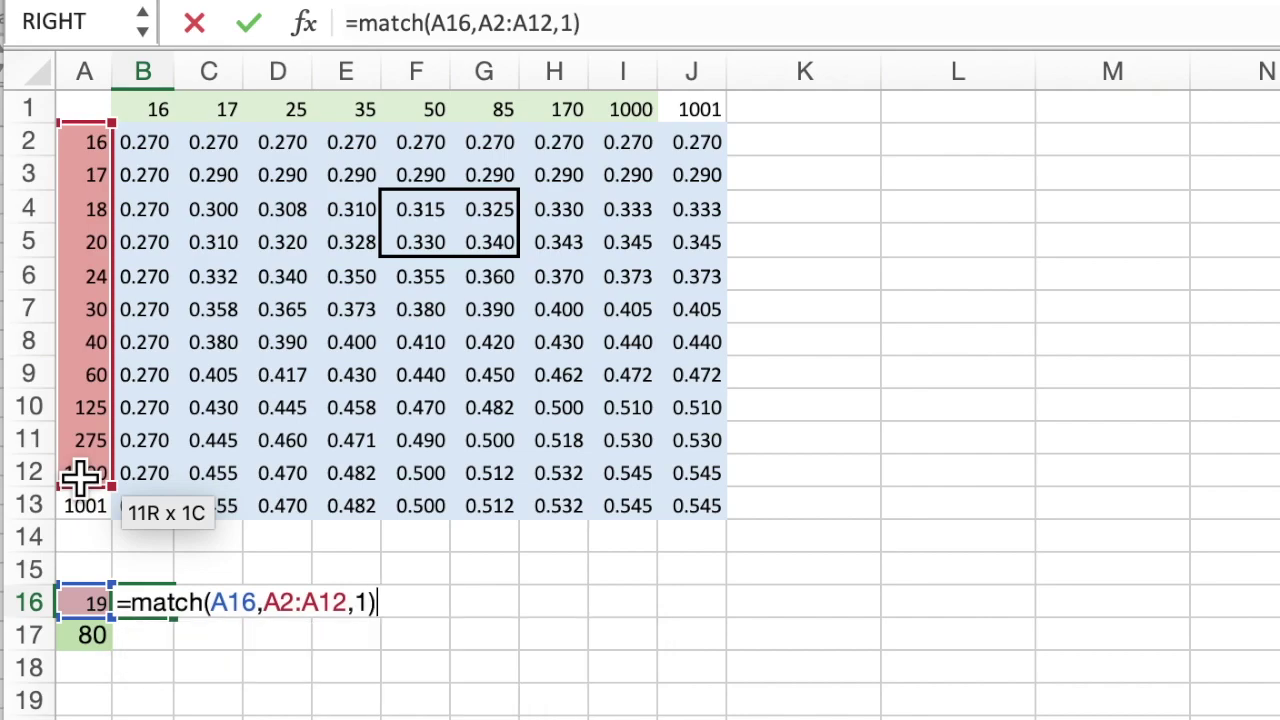
pyautogui.press('Return')
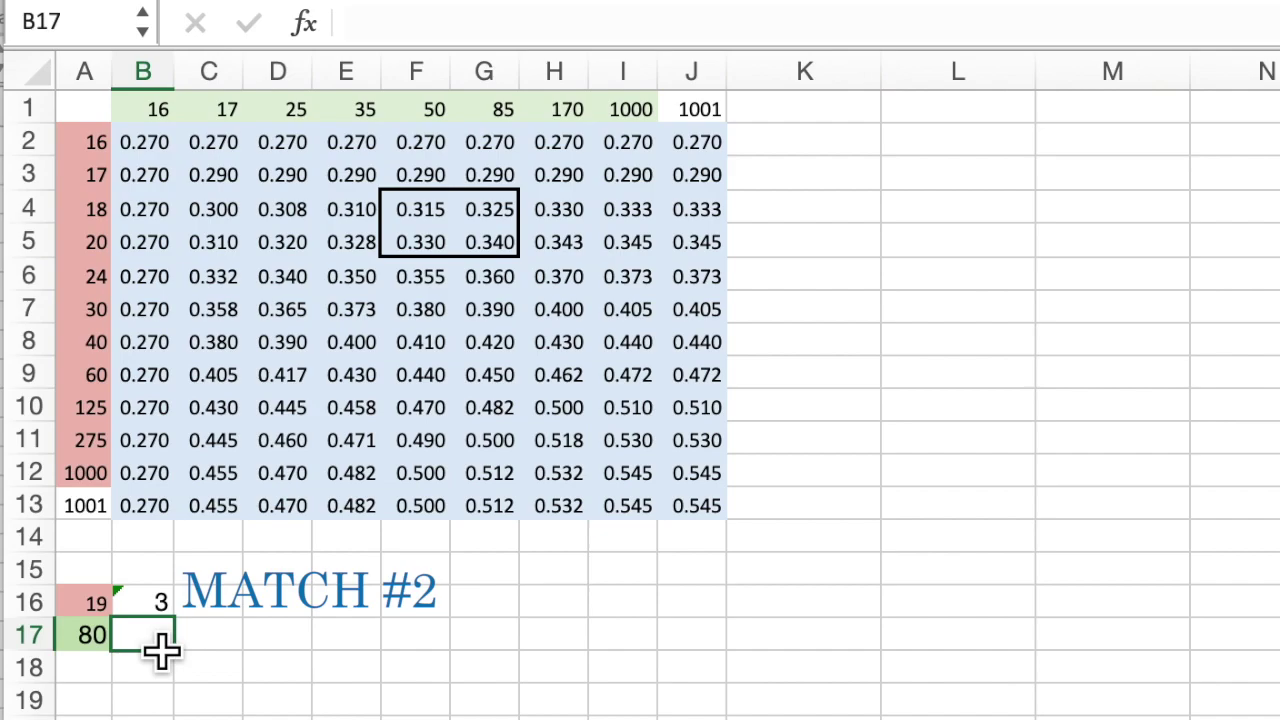
# Enter =MATCH(A17,B1:I1,1) in B17, returning column position 5 for input 80.
pyautogui.write('=mat')
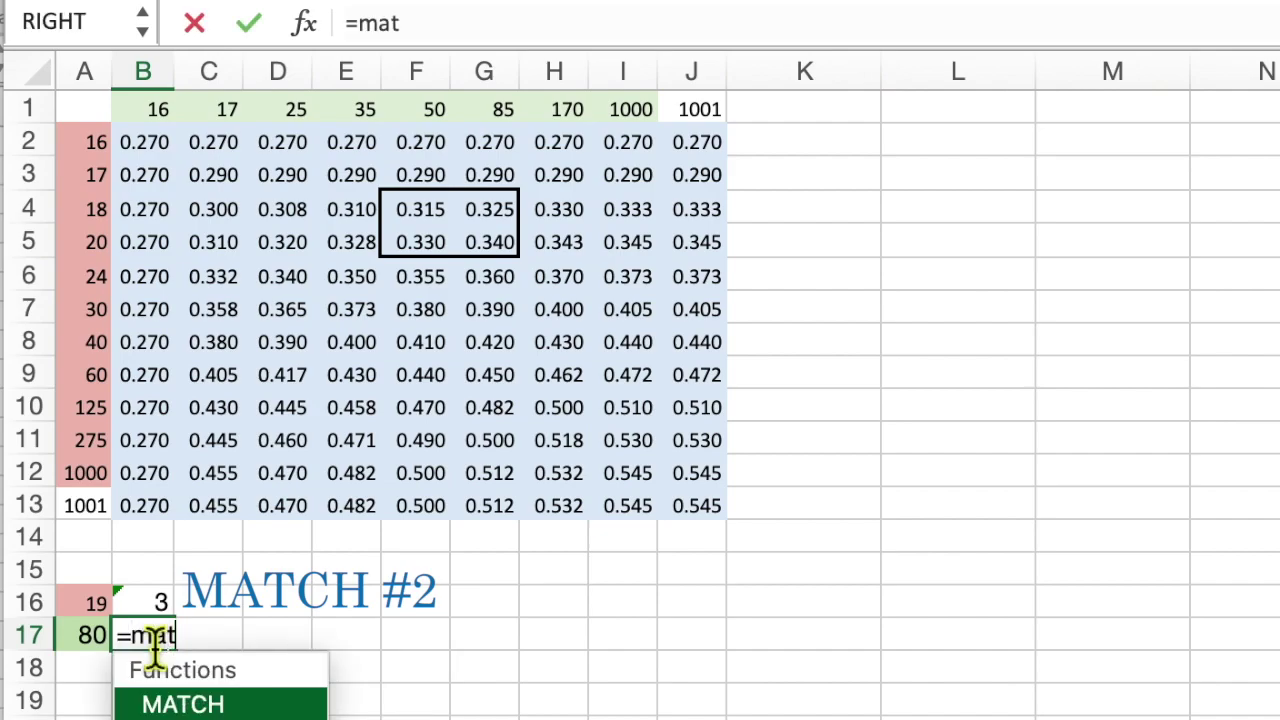
pyautogui.write('ch(')
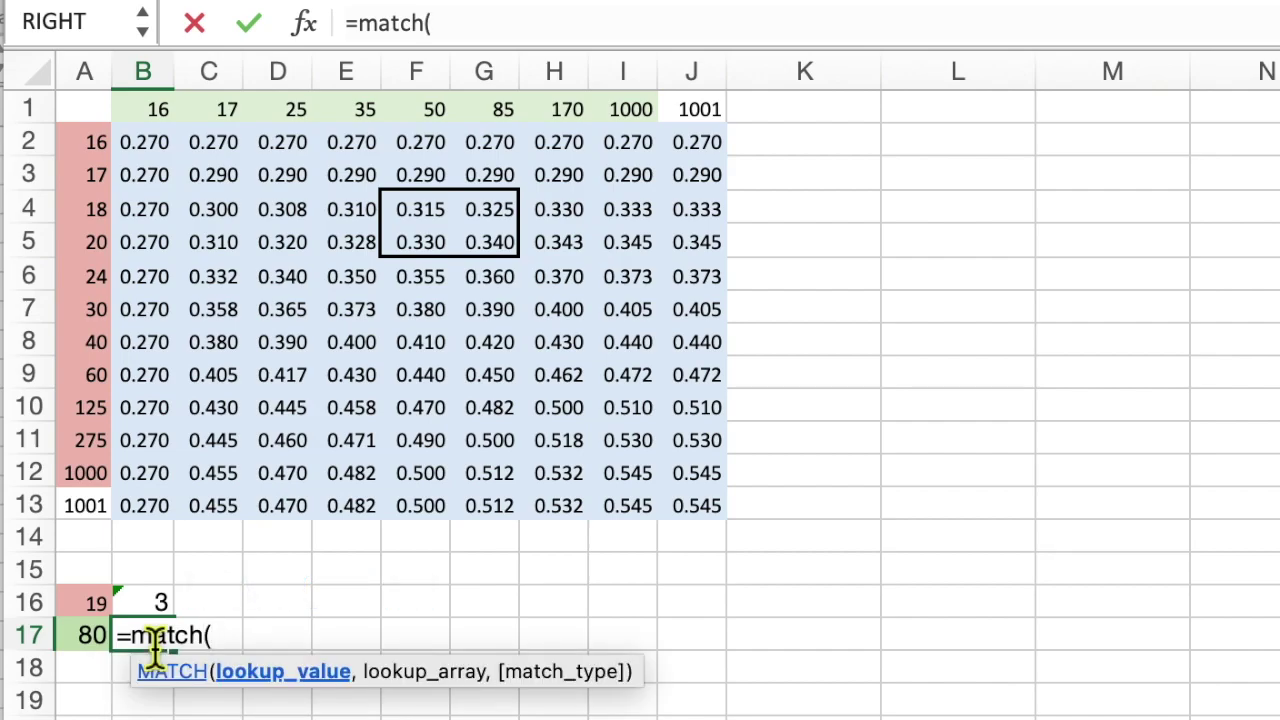
pyautogui.click(95, 645)
pyautogui.write(',')
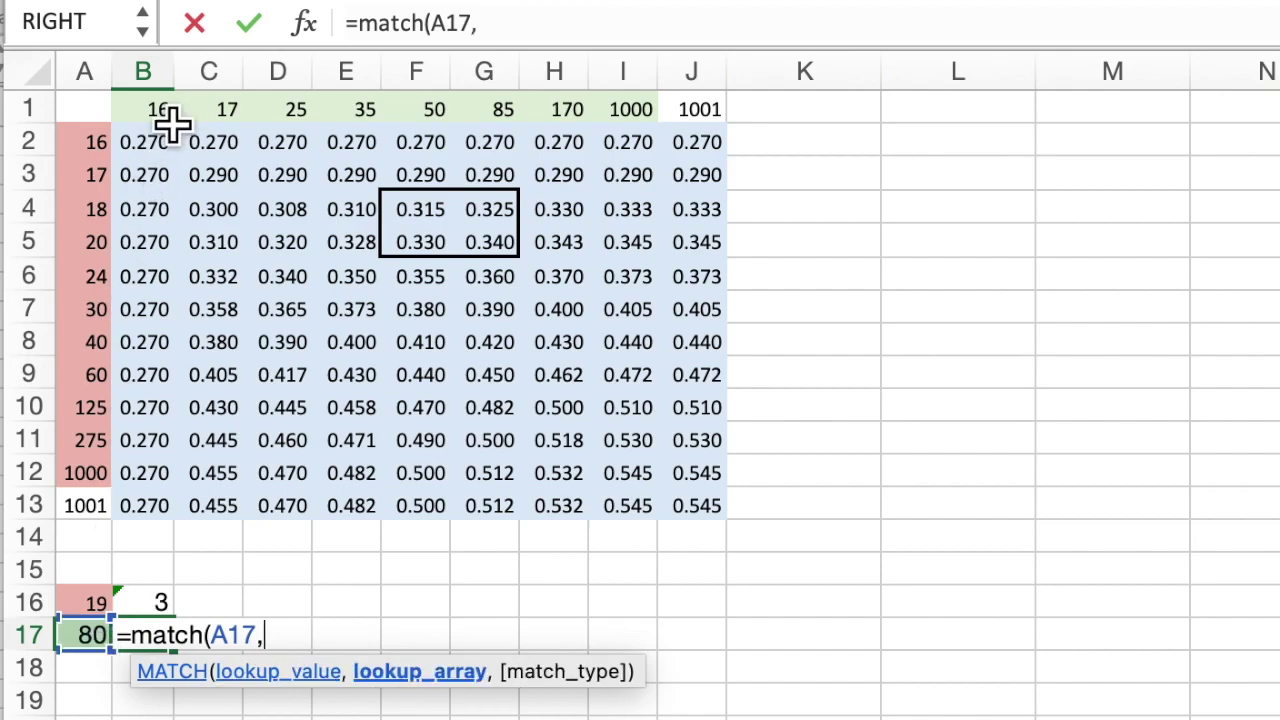
pyautogui.moveTo(172, 114); pyautogui.dragTo(630, 118)
pyautogui.write(',')
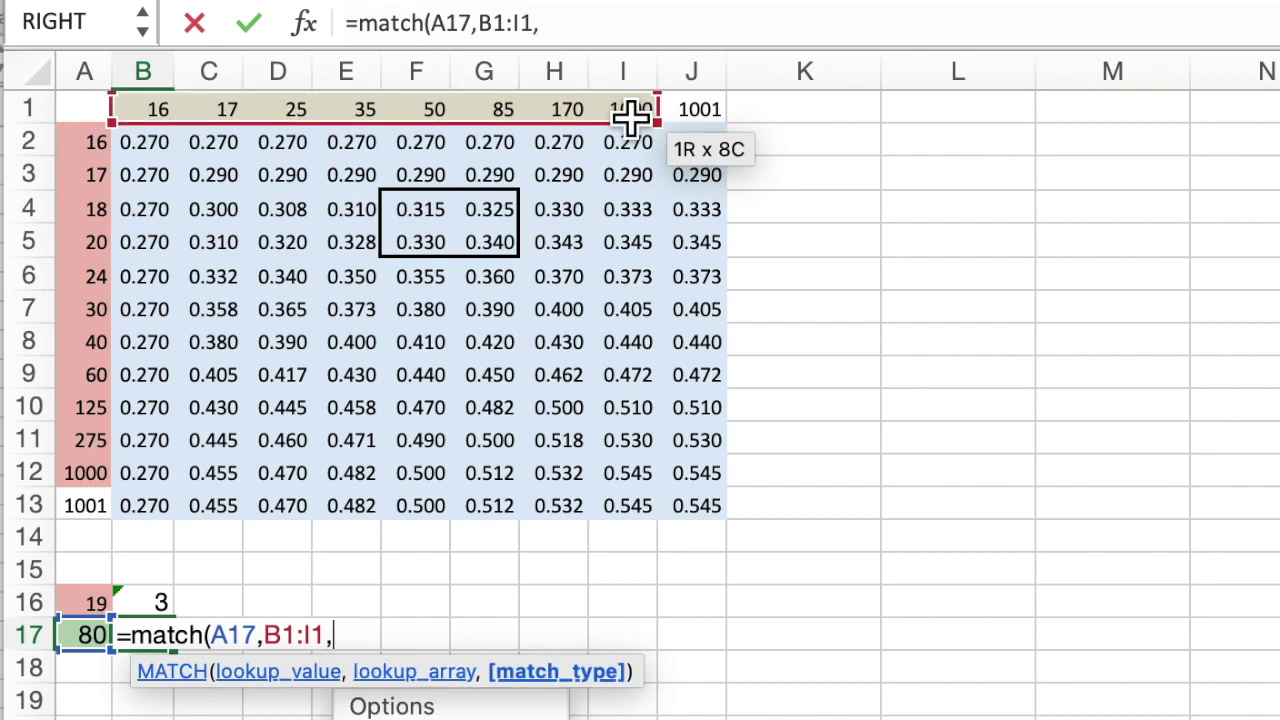
pyautogui.write('1)')
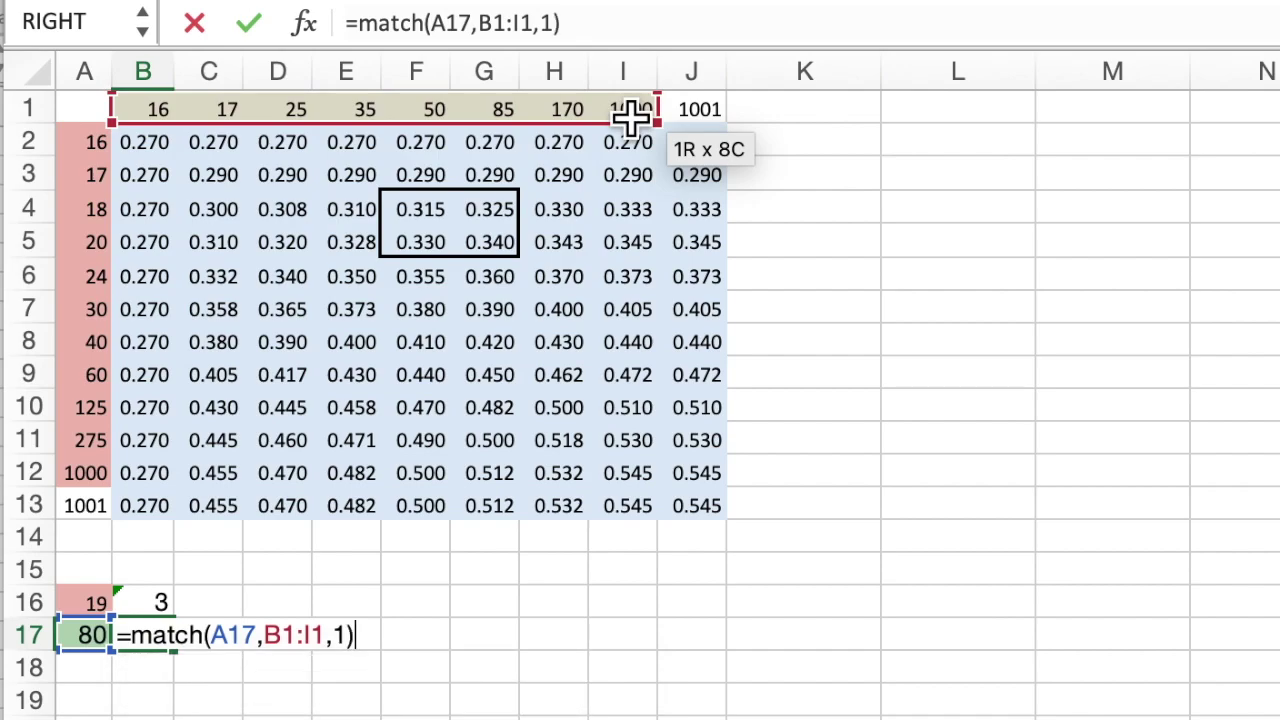
pyautogui.press('Return')
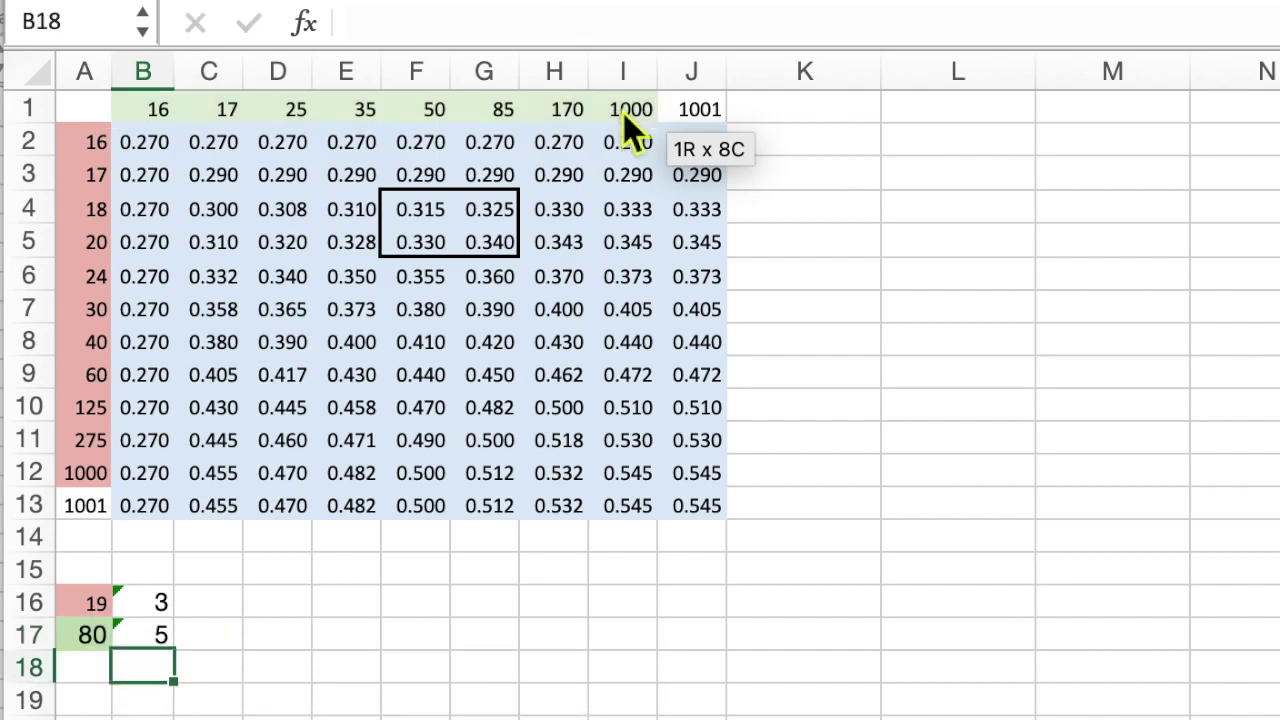
pyautogui.click(289, 615)
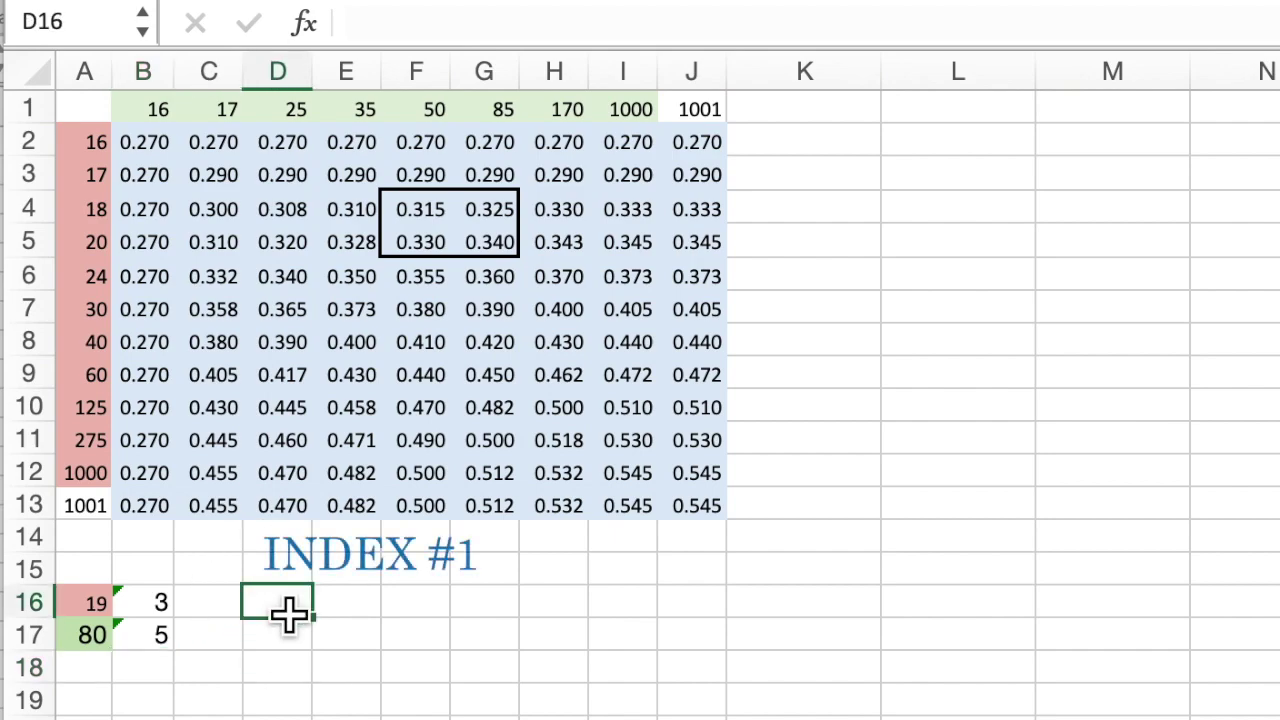
# Enter =INDEX(A2:A13,B16,1) in D16 to fetch the lower row header 18.
pyautogui.write('=')
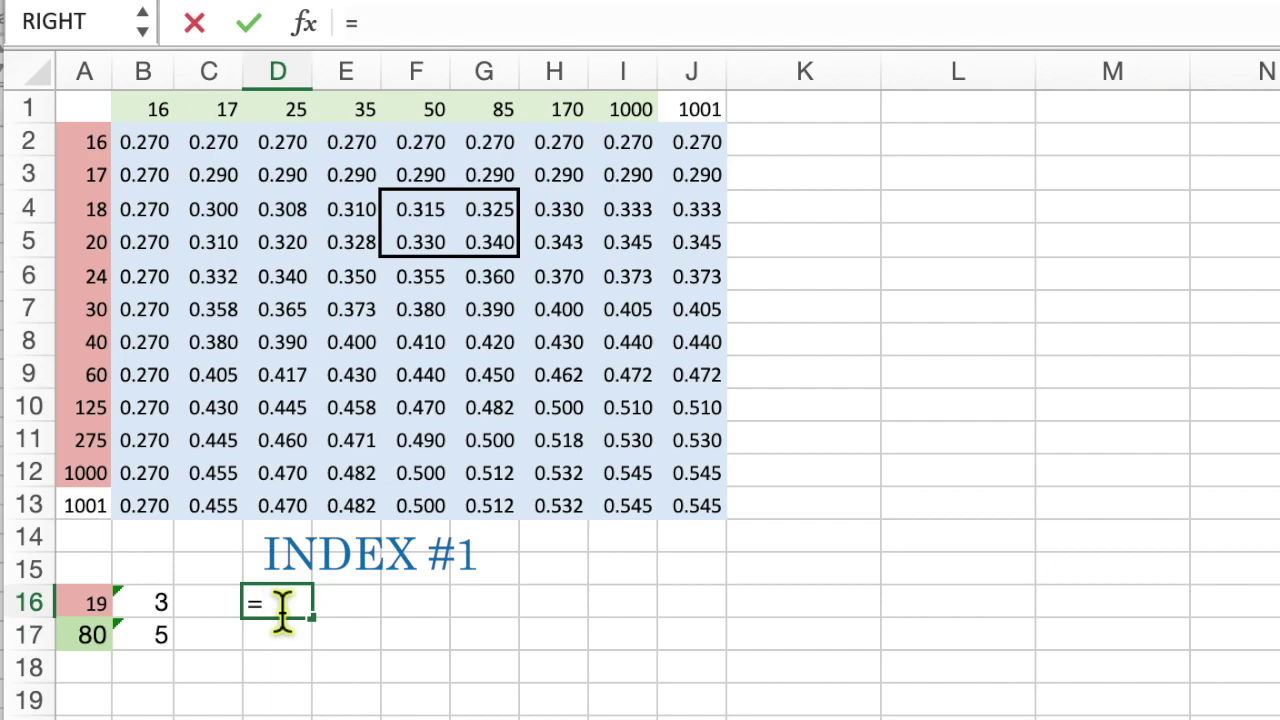
pyautogui.write('index(')
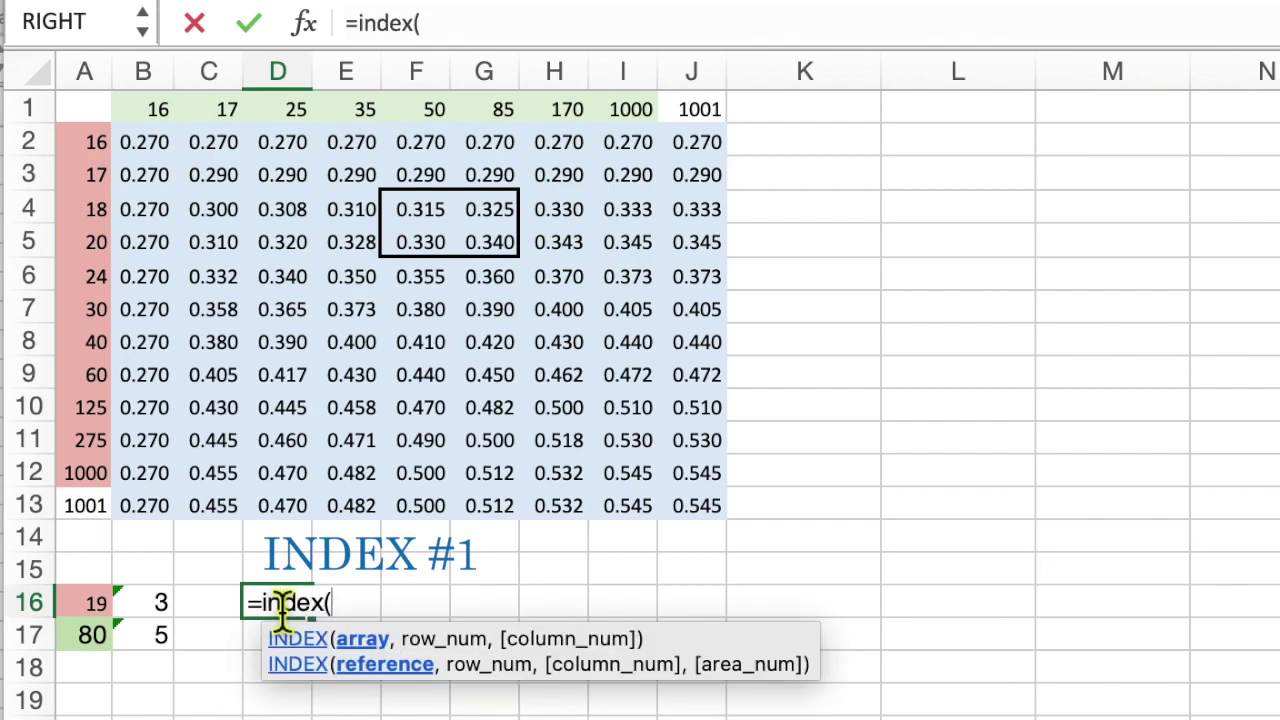
pyautogui.click(90, 152)
pyautogui.moveTo(90, 160); pyautogui.dragTo(87, 508)
pyautogui.write(',')
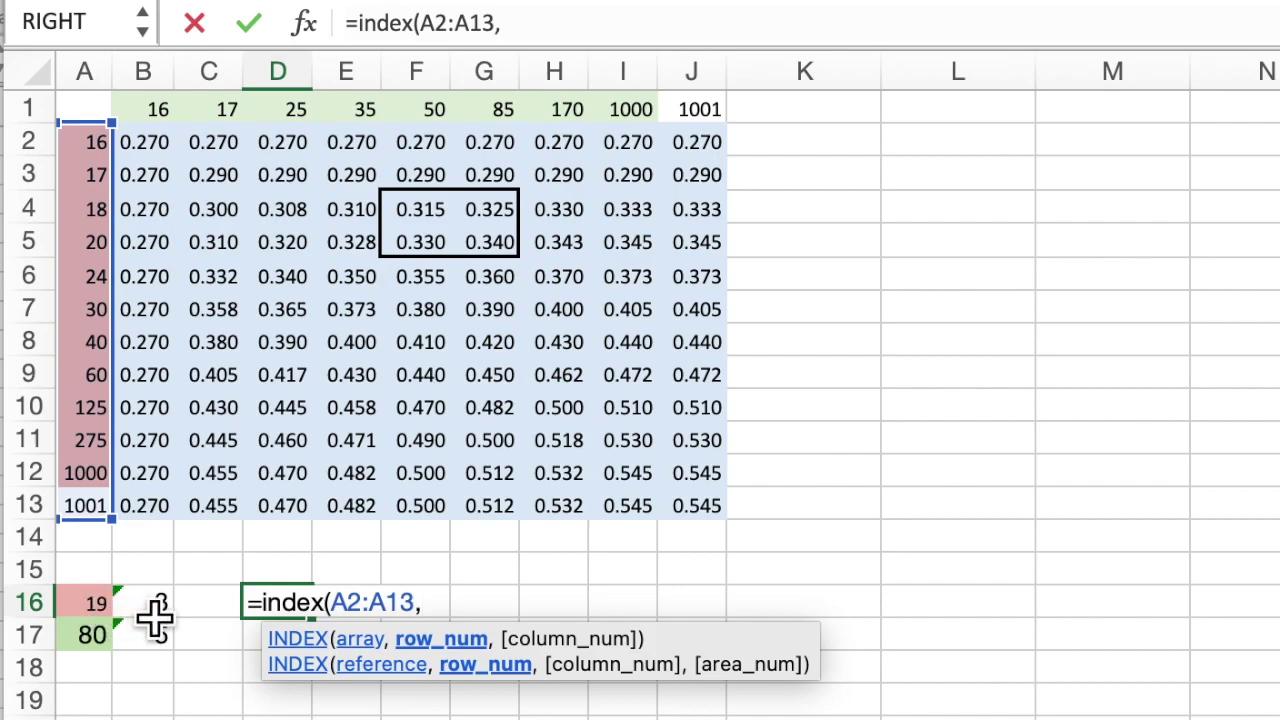
pyautogui.click(156, 612)
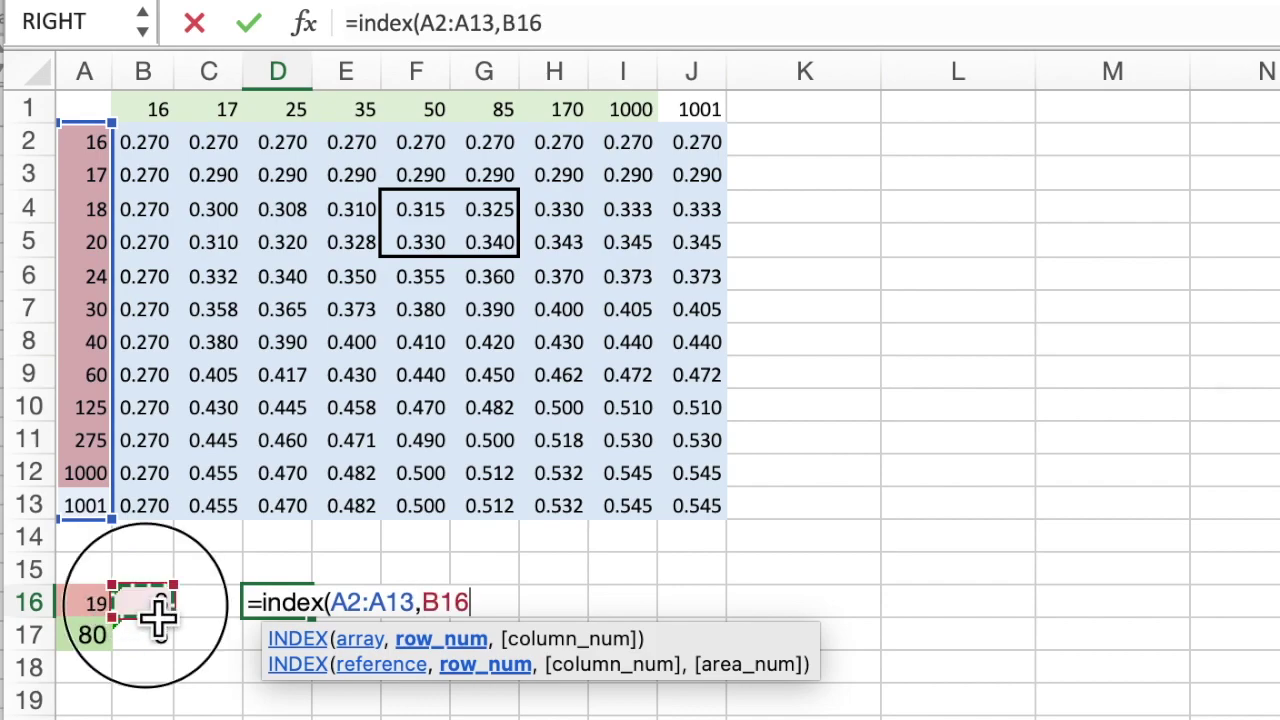
pyautogui.write(',1')
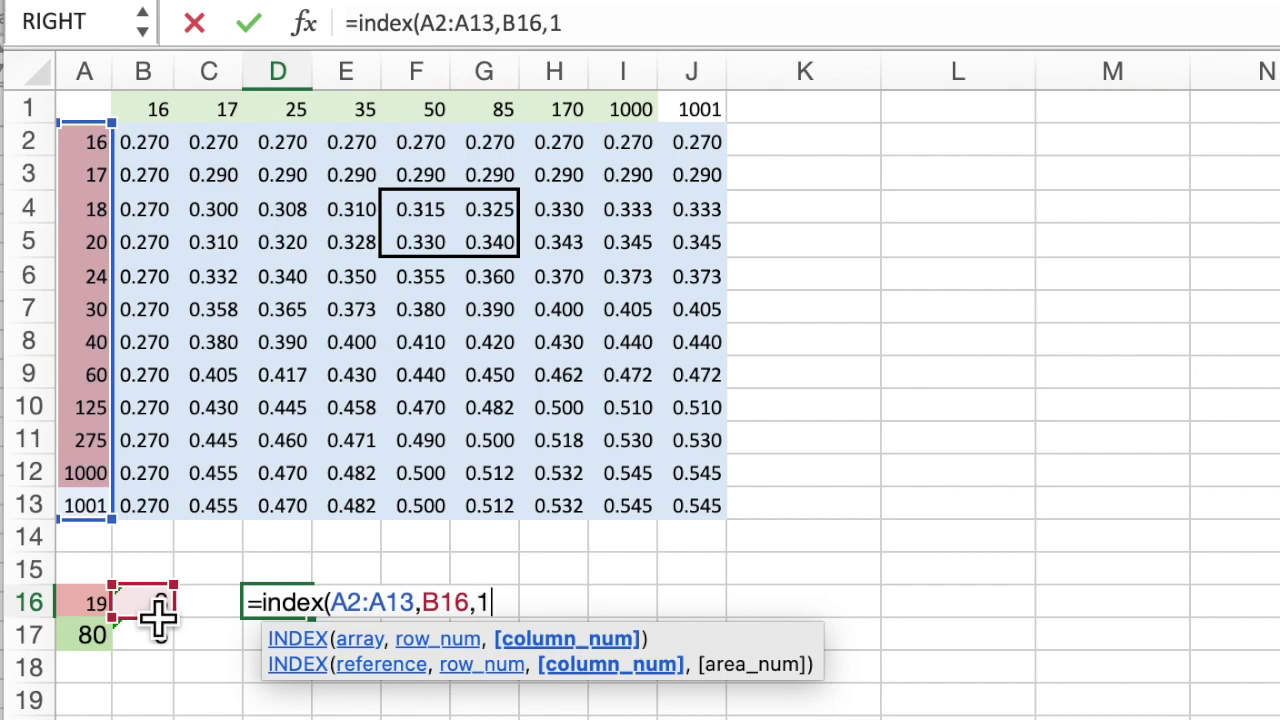
pyautogui.write(')')
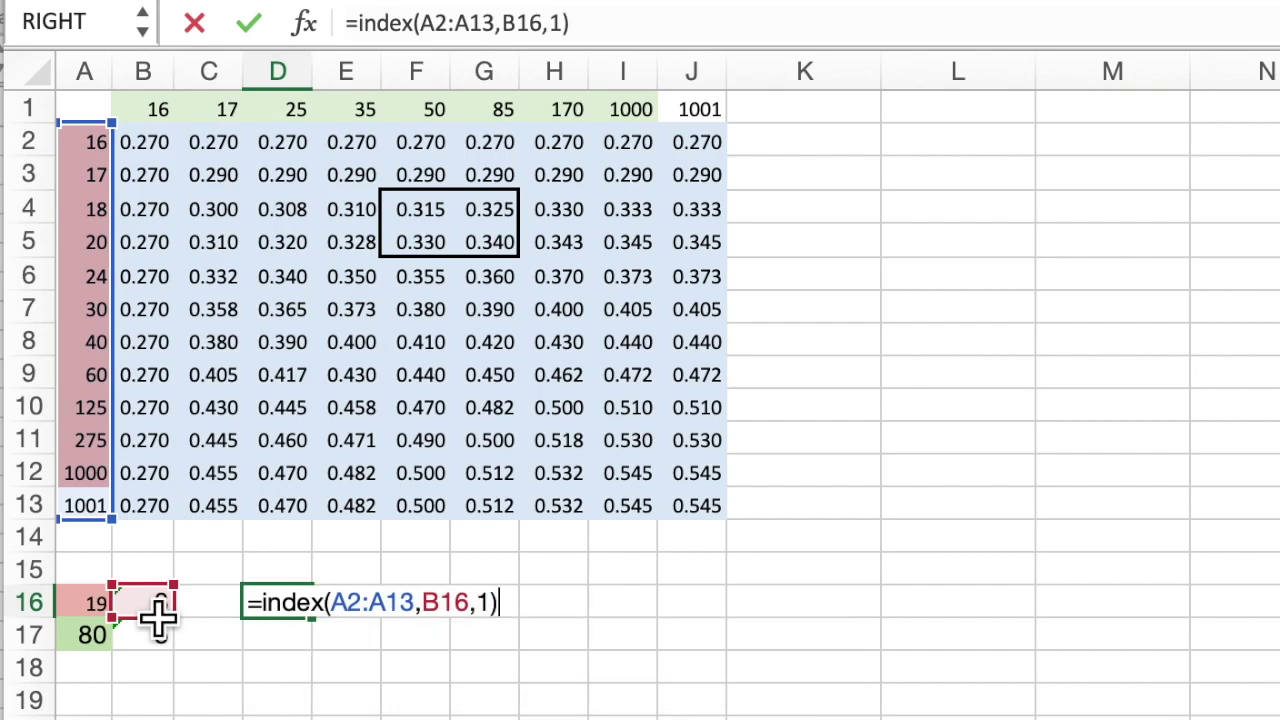
pyautogui.press('Return')
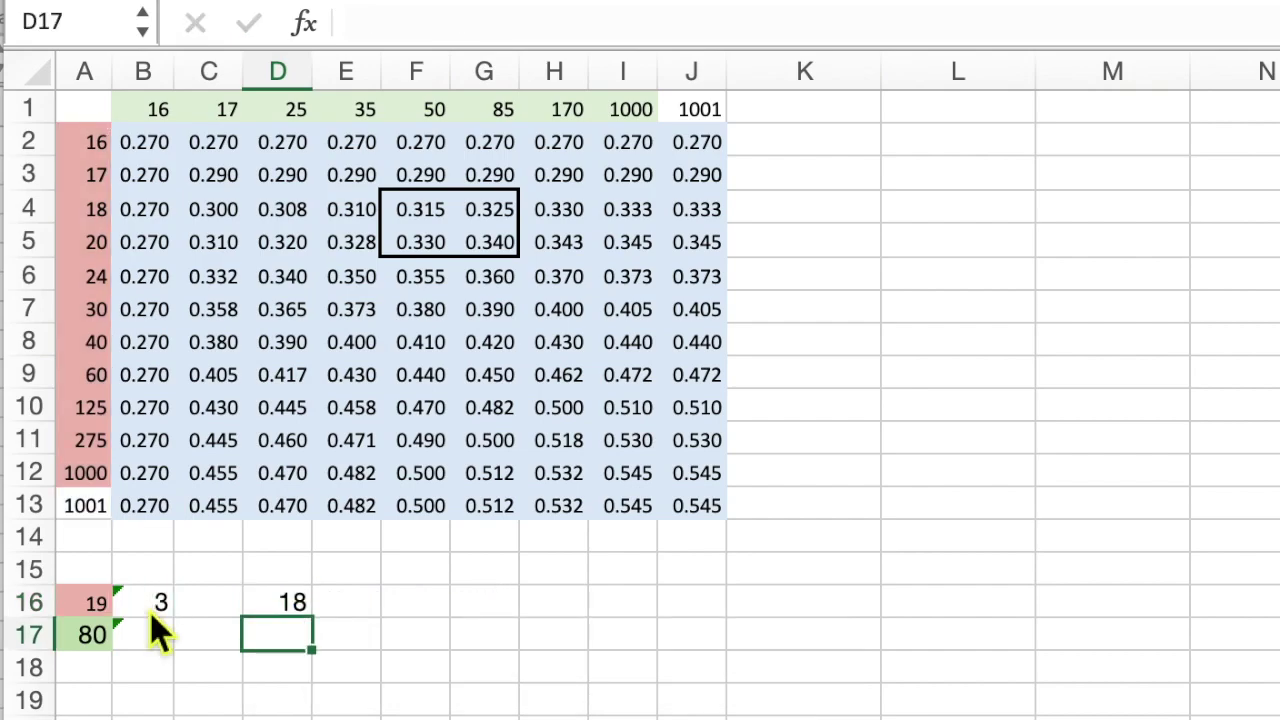
# Enter =INDEX(A2:A13,B16+1,1) in D17 to fetch the upper row header 20.
pyautogui.write('=')
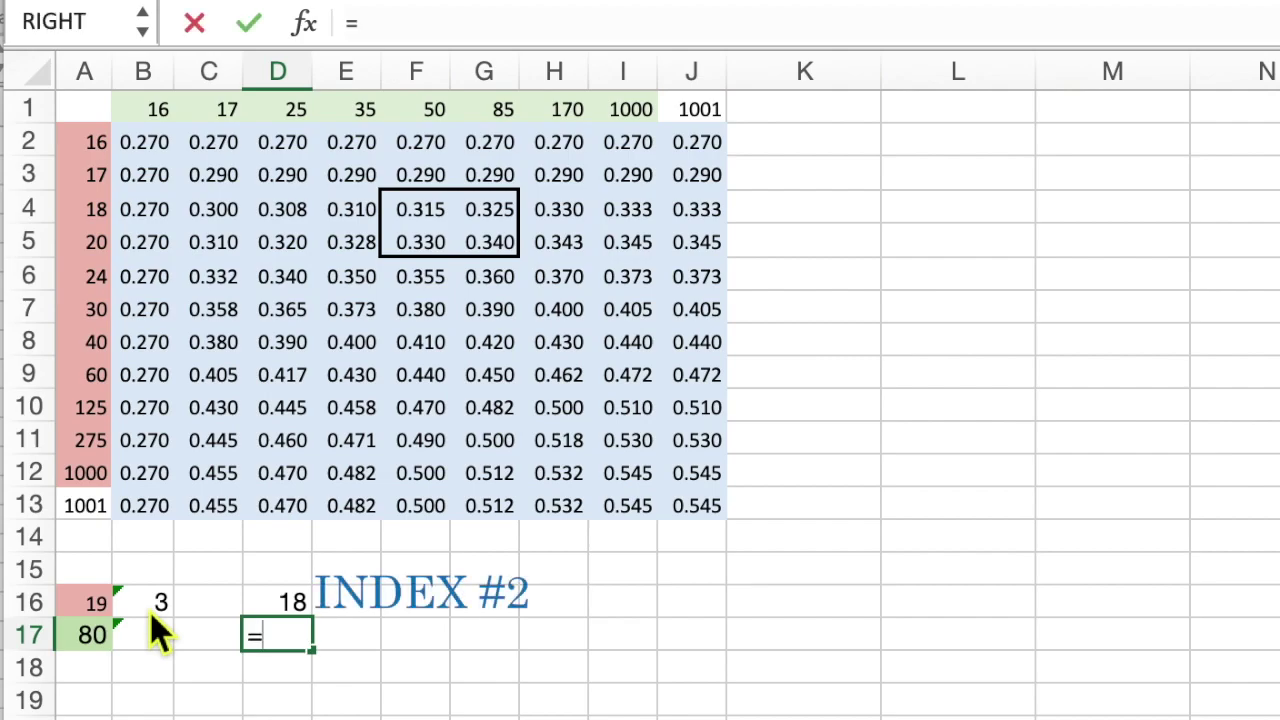
pyautogui.write('index')
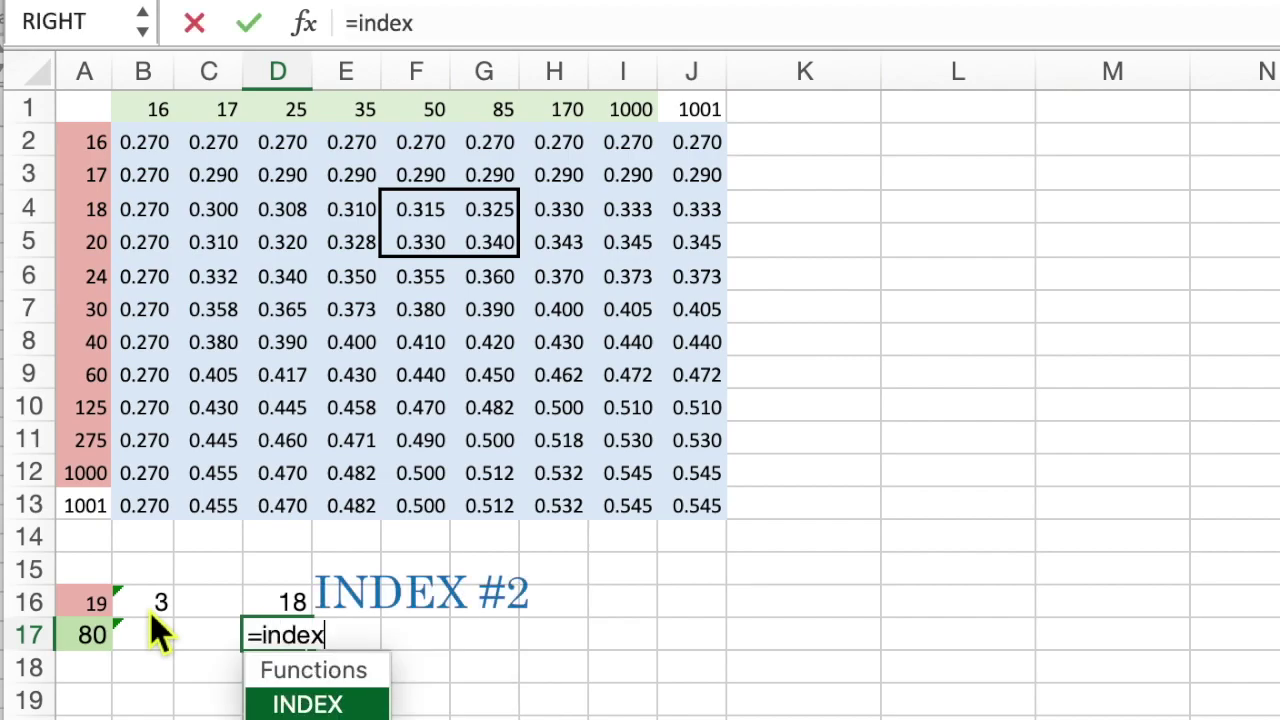
pyautogui.write('(')
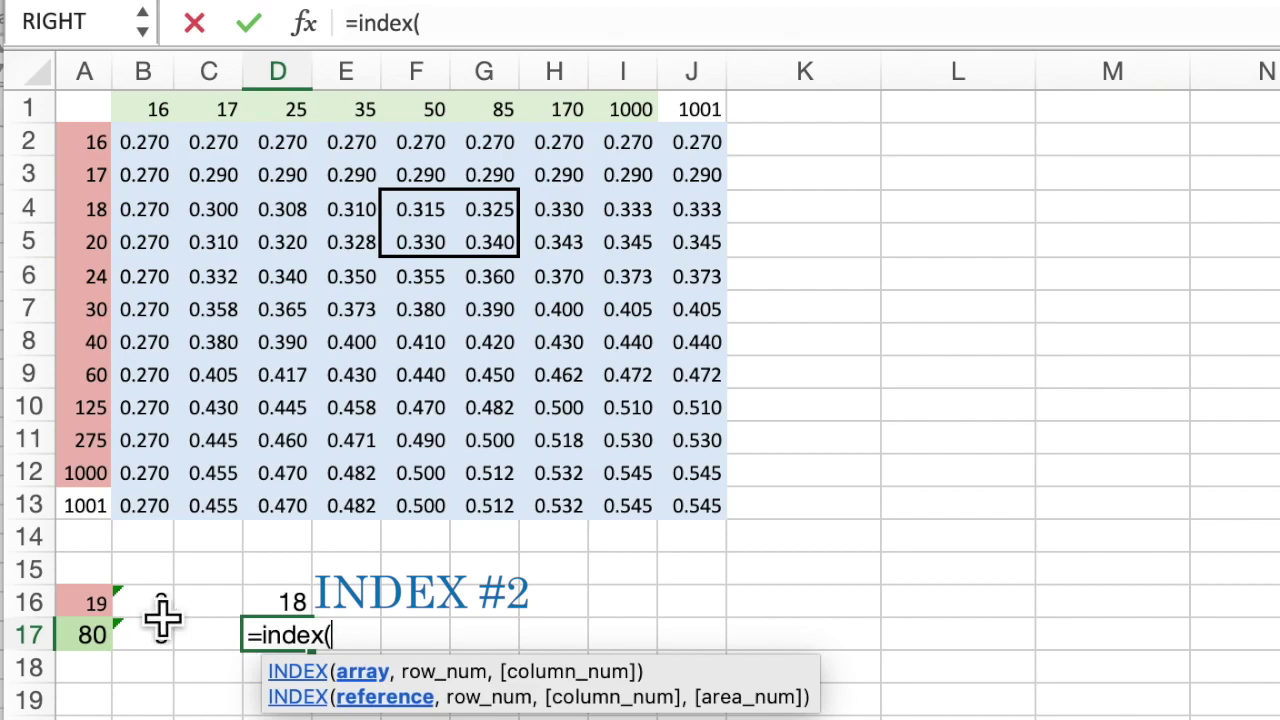
pyautogui.moveTo(91, 143); pyautogui.dragTo(100, 507)
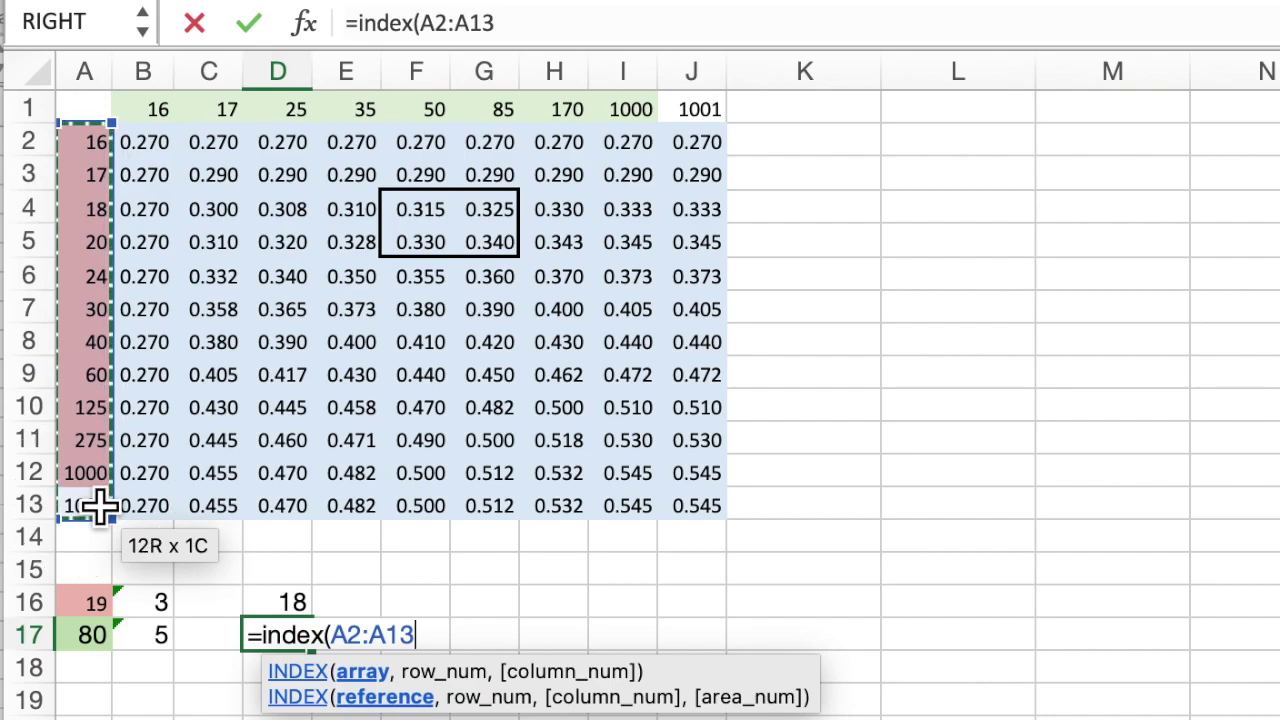
pyautogui.write(',')
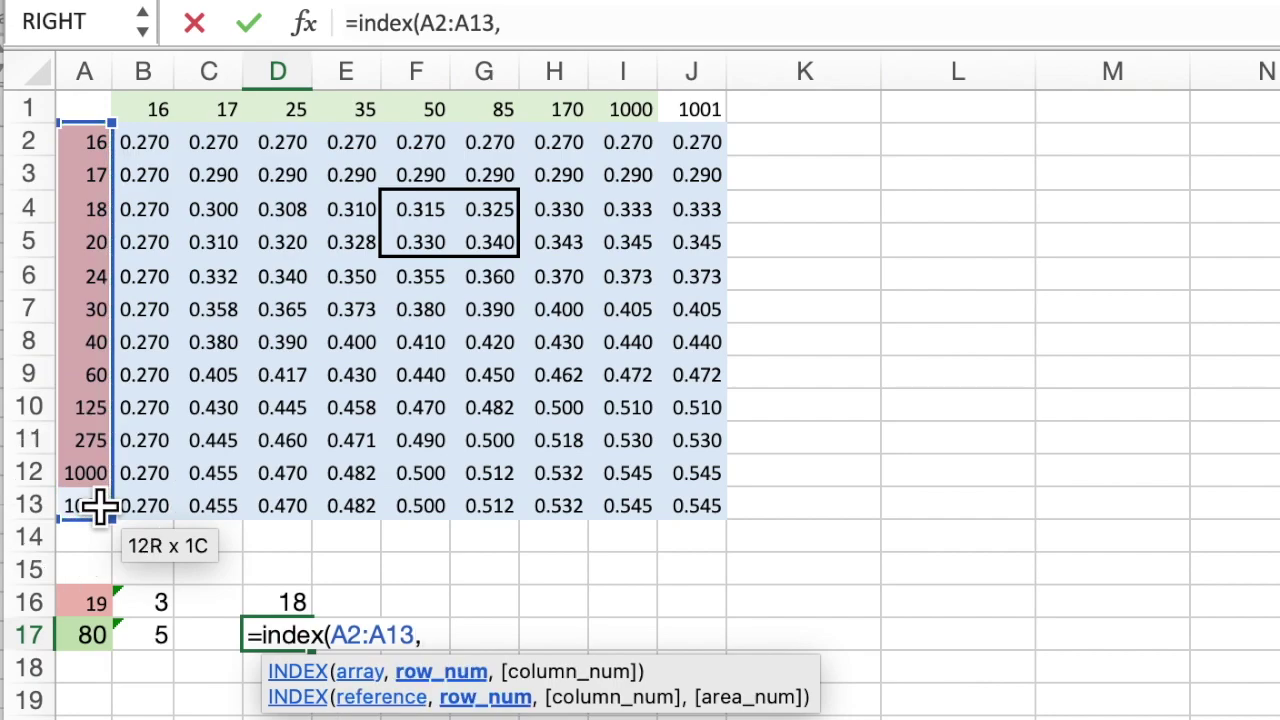
pyautogui.click(160, 610)
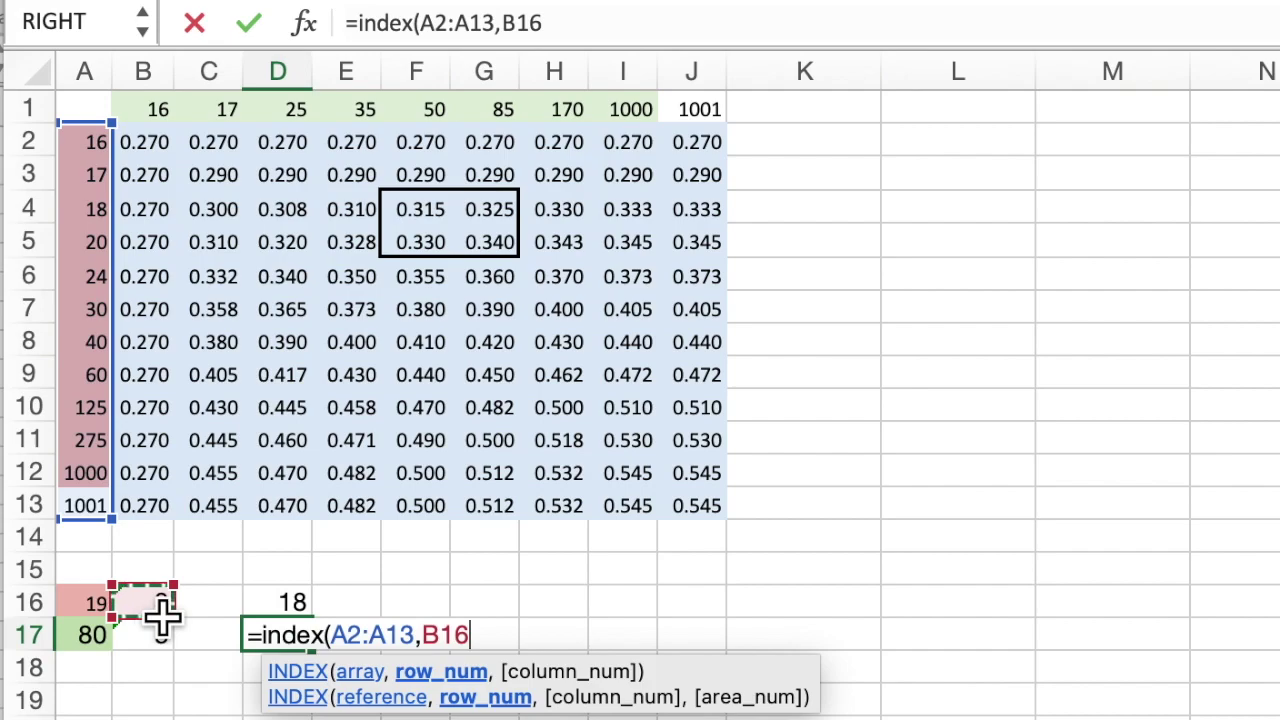
pyautogui.write('+1')
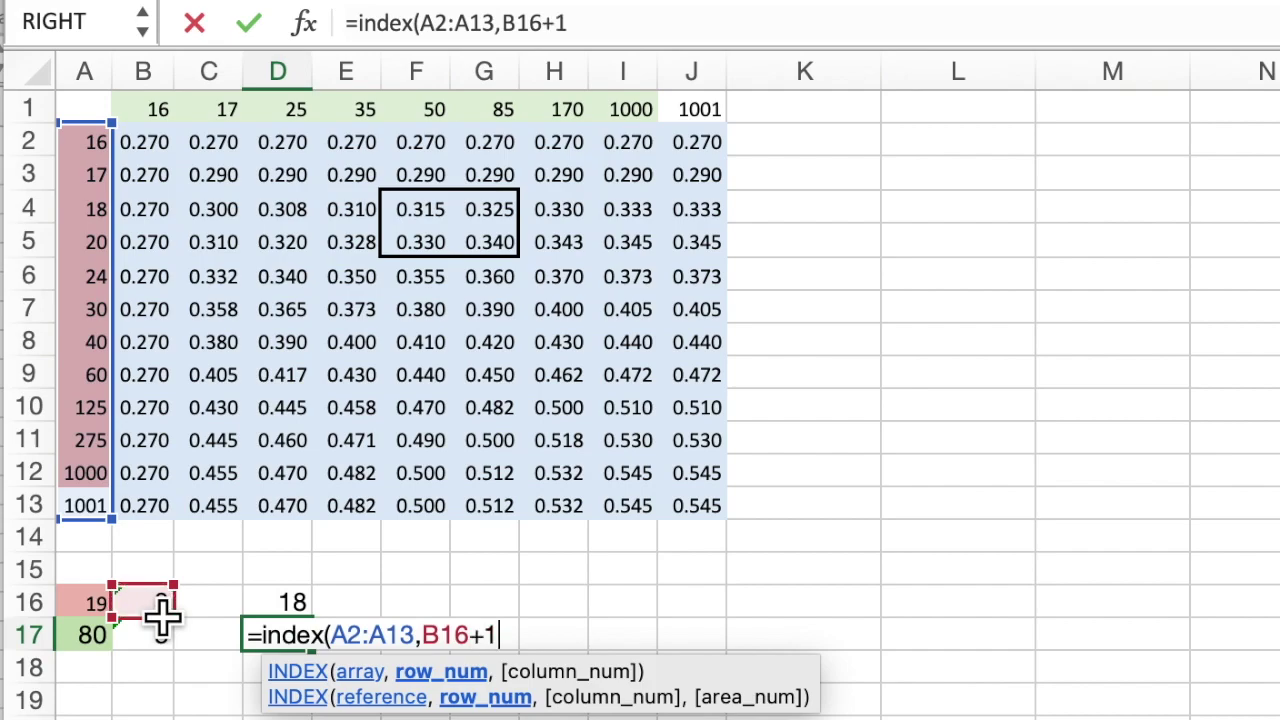
pyautogui.write(',')
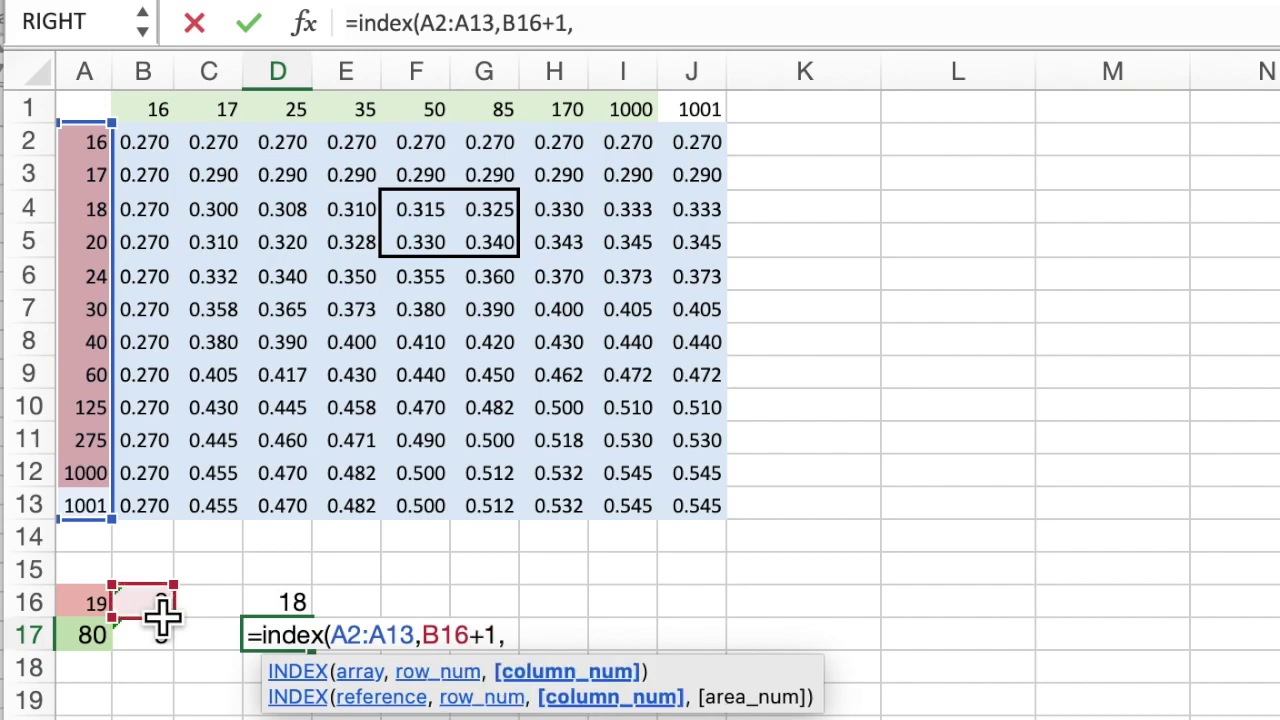
pyautogui.write('1)')
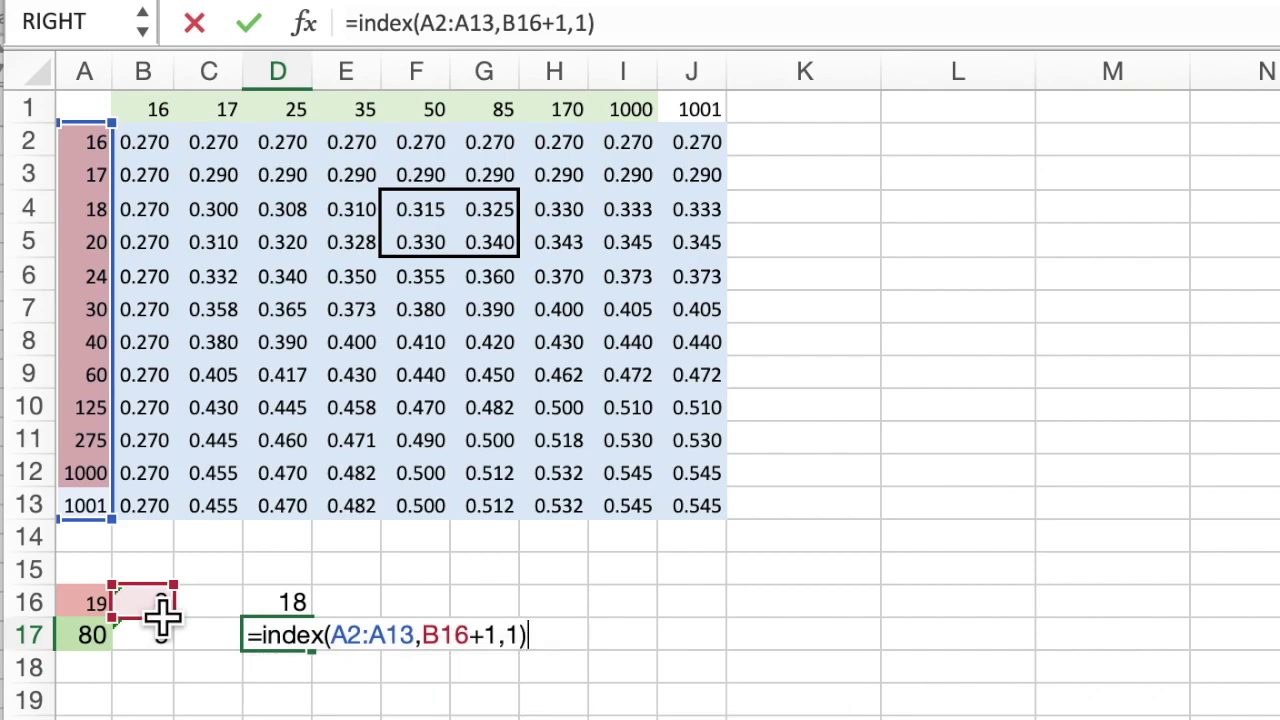
pyautogui.press('Return')
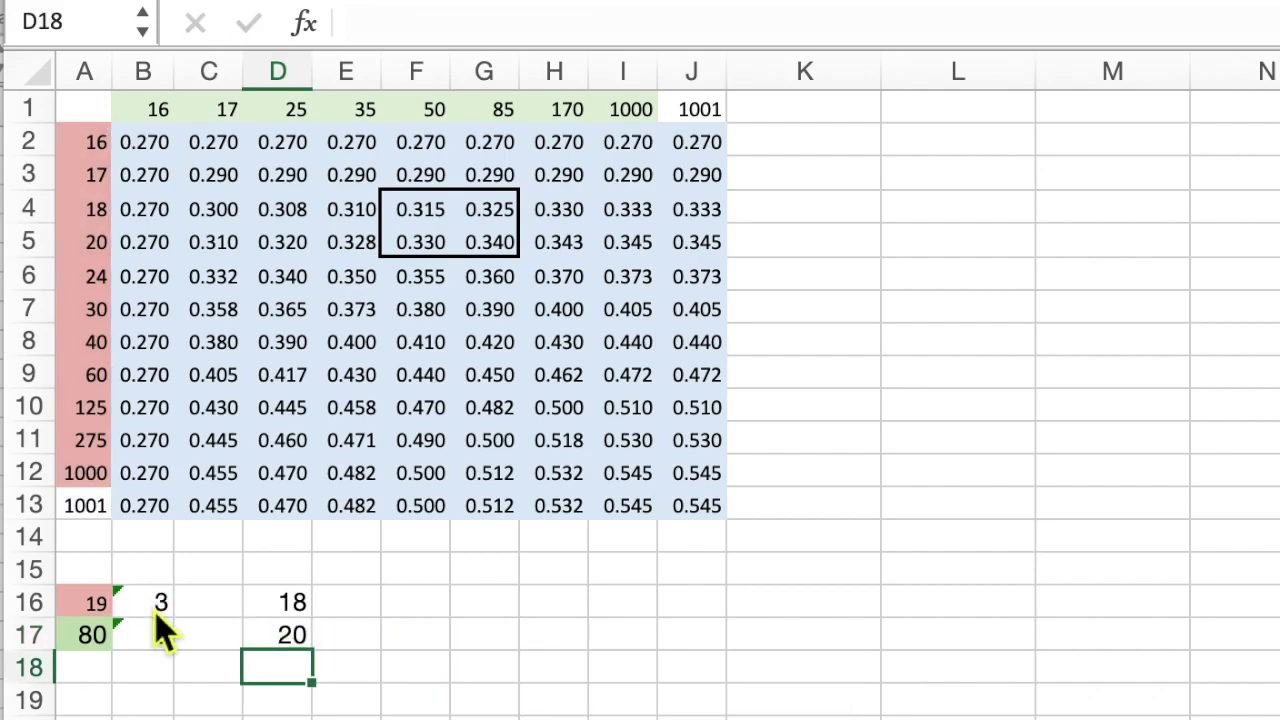
pyautogui.click(365, 578)
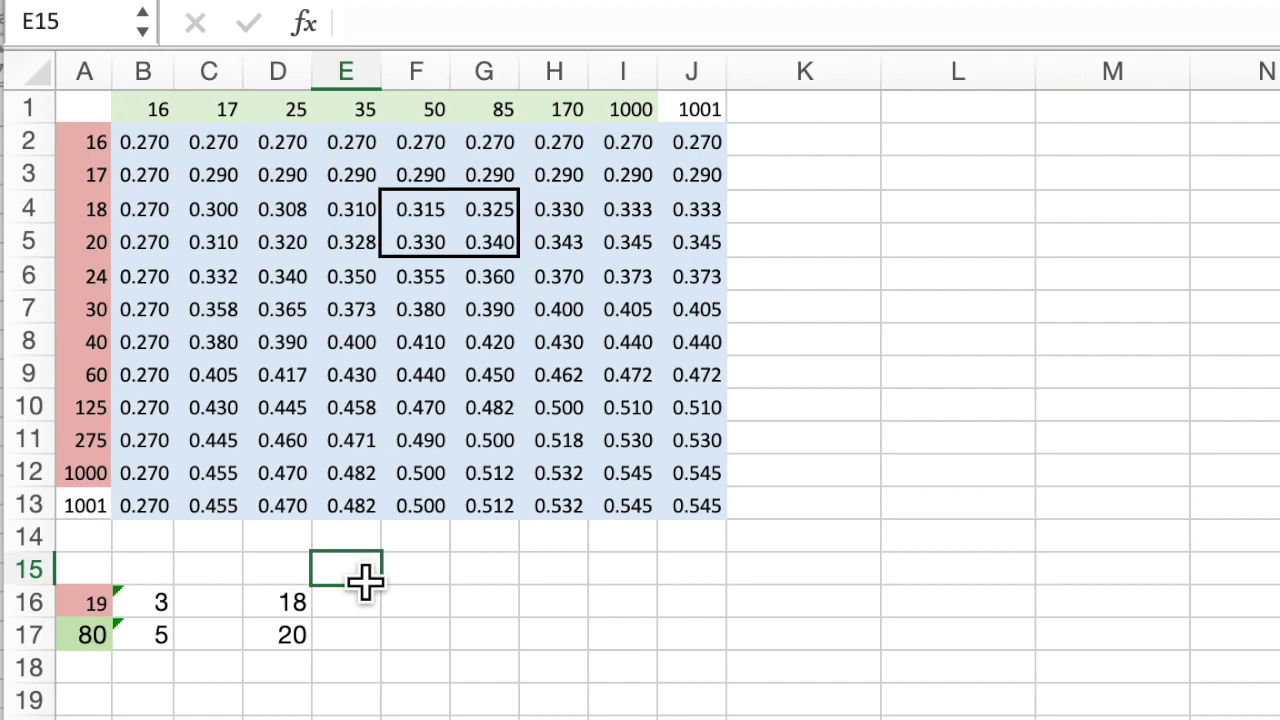
# Enter =INDEX(B1:J1,1,B17) in E15 to fetch the lower column header 50.
pyautogui.write('=inde')
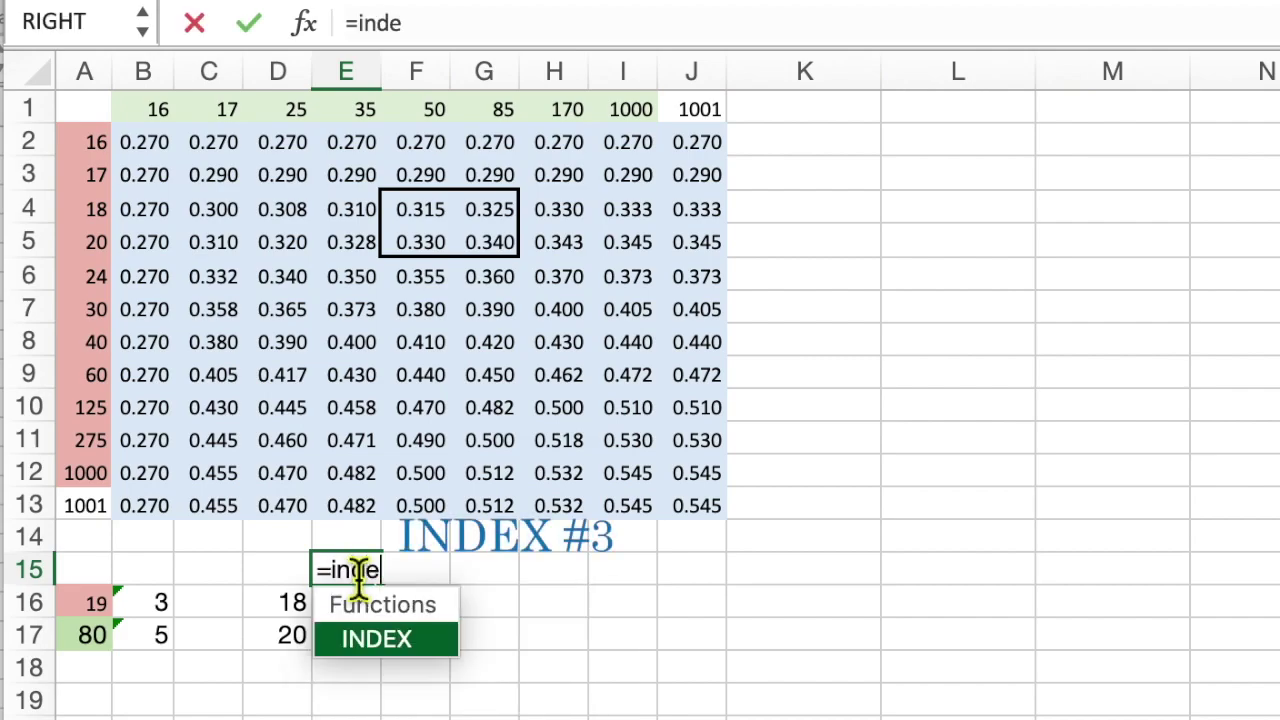
pyautogui.write('x(')
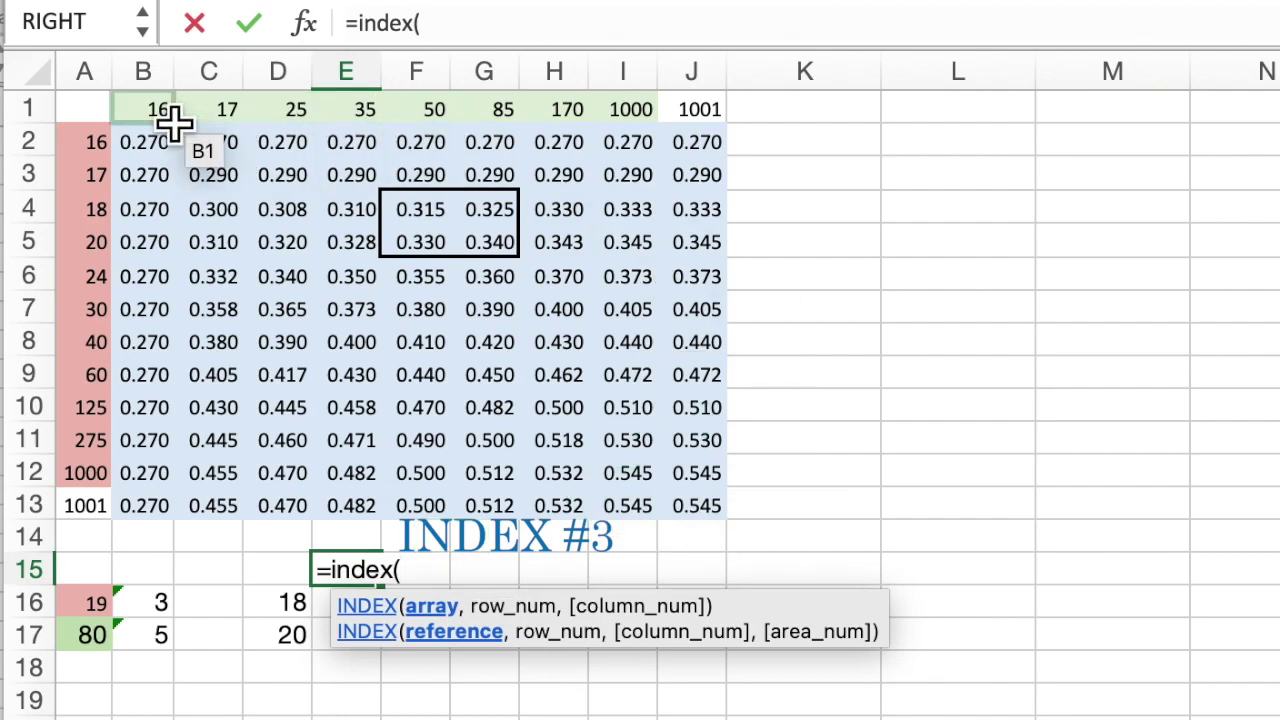
pyautogui.moveTo(168, 112); pyautogui.dragTo(694, 126)
pyautogui.write(',')
pyautogui.click(172, 650)
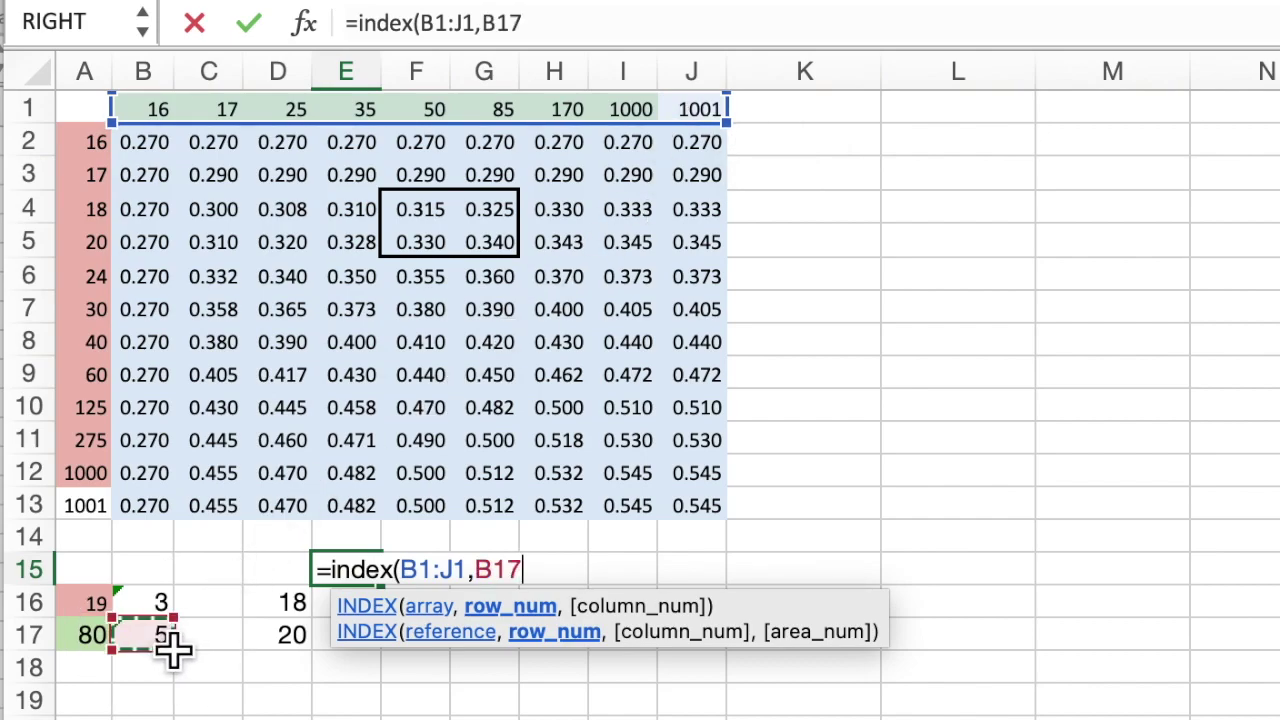
pyautogui.press('BackSpace')
pyautogui.press('BackSpace')
pyautogui.press('BackSpace')
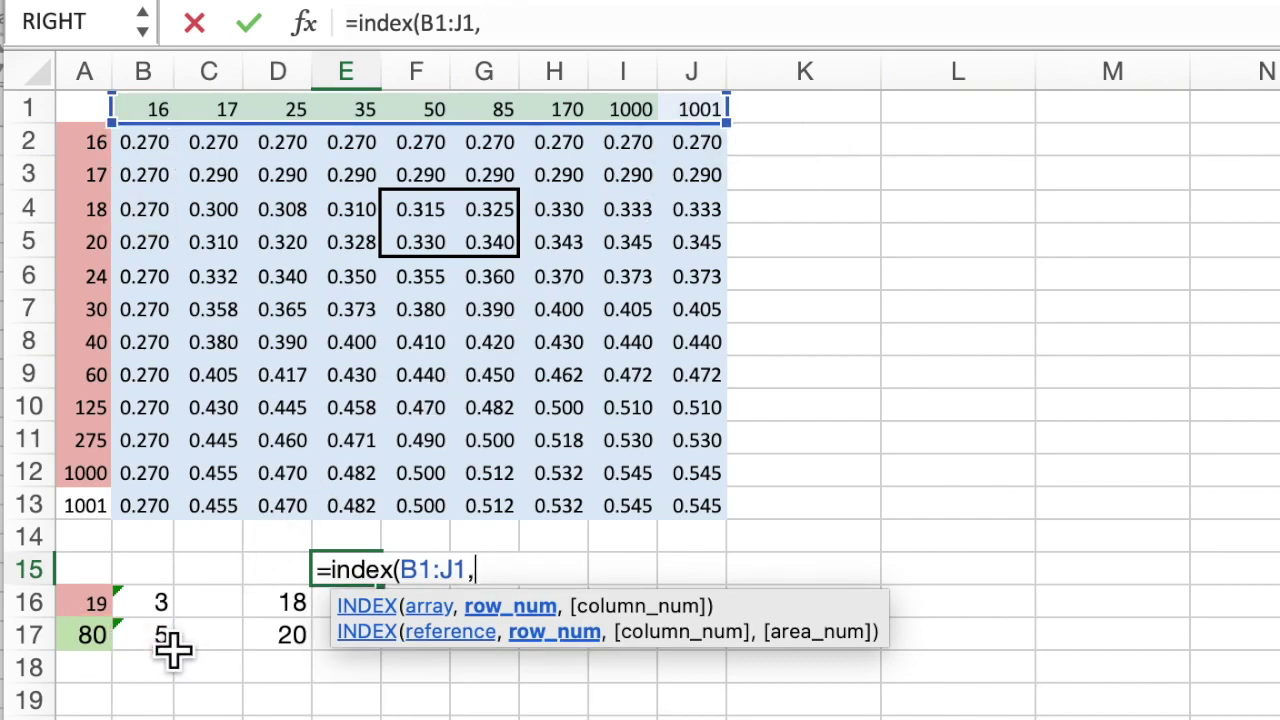
pyautogui.write('1,')
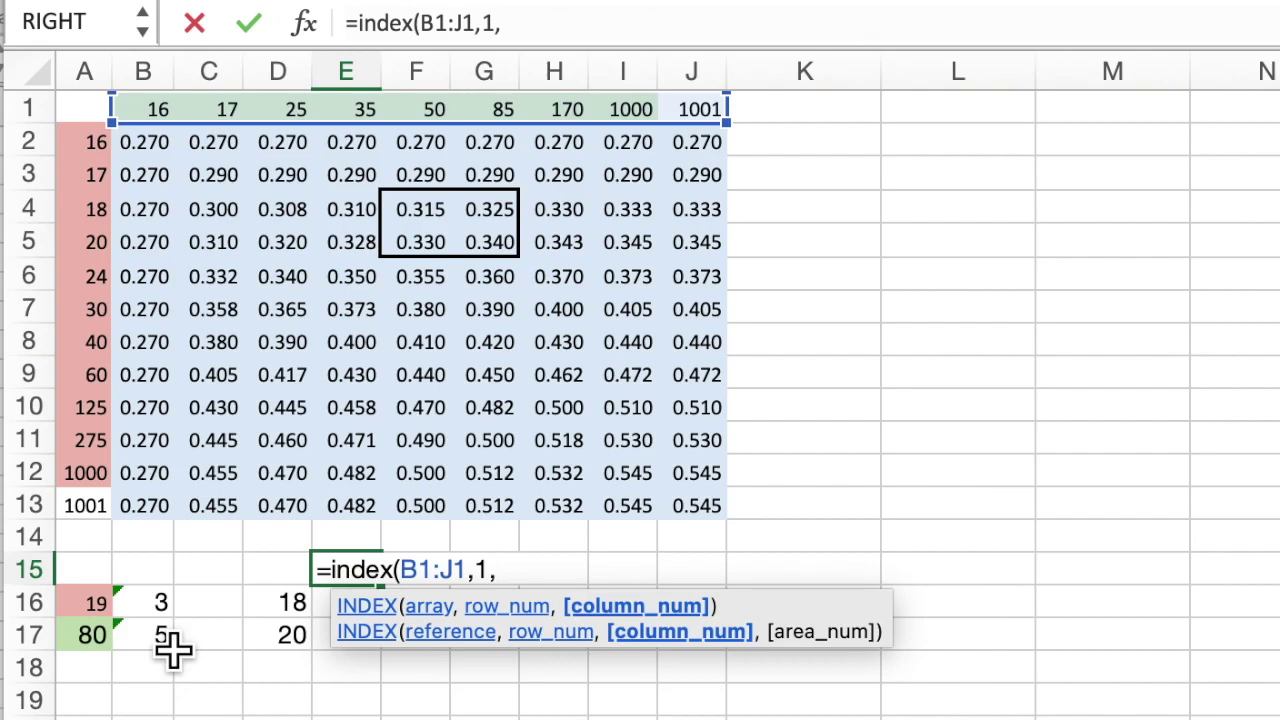
pyautogui.click(172, 650)
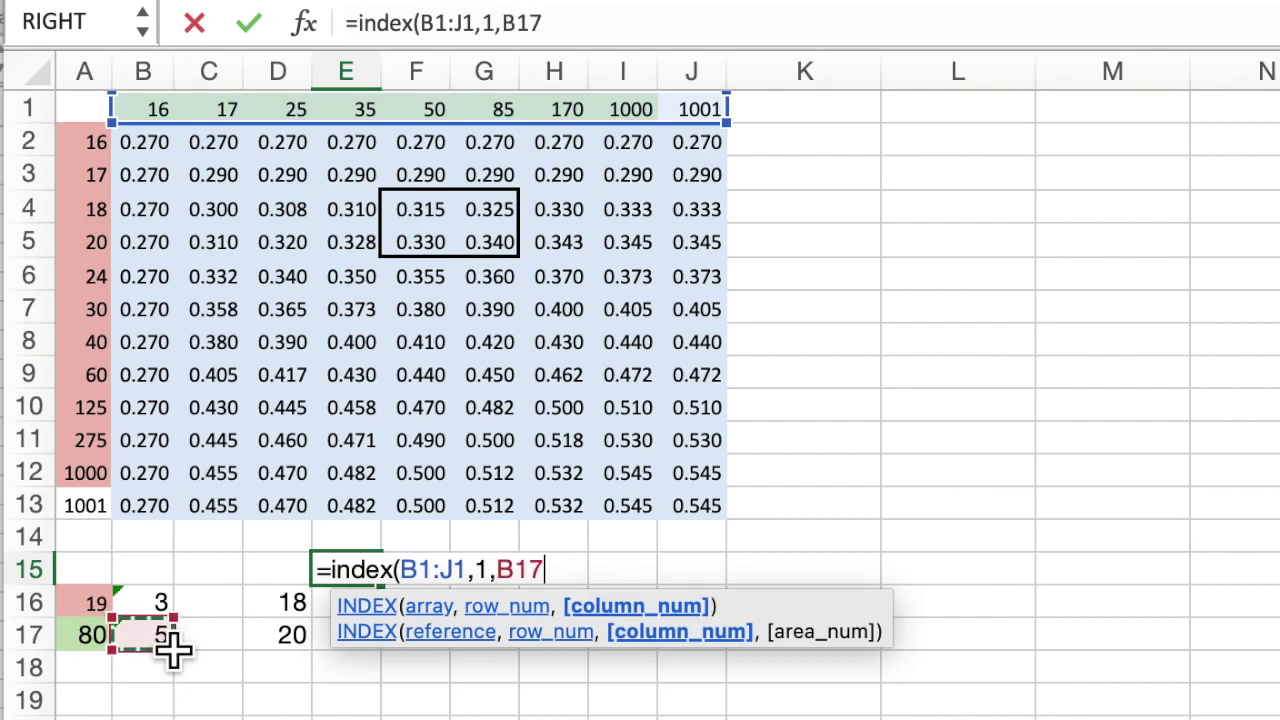
pyautogui.write(')')
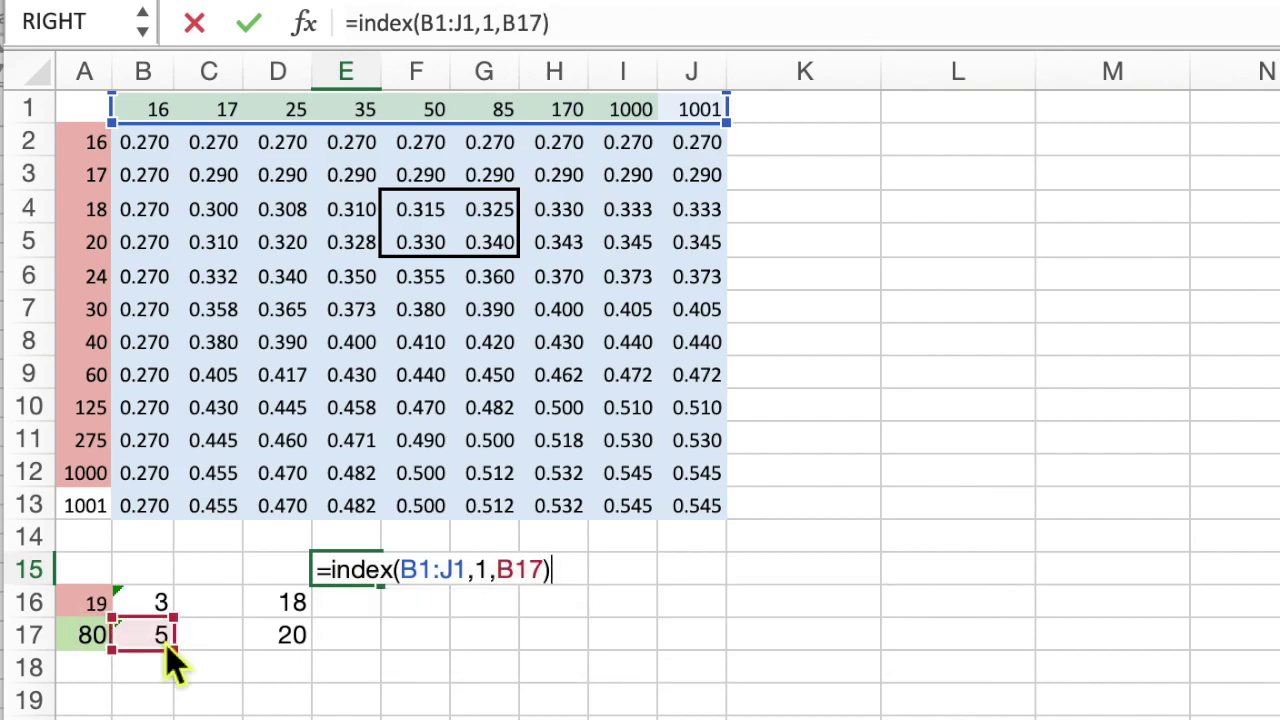
pyautogui.press('Return')
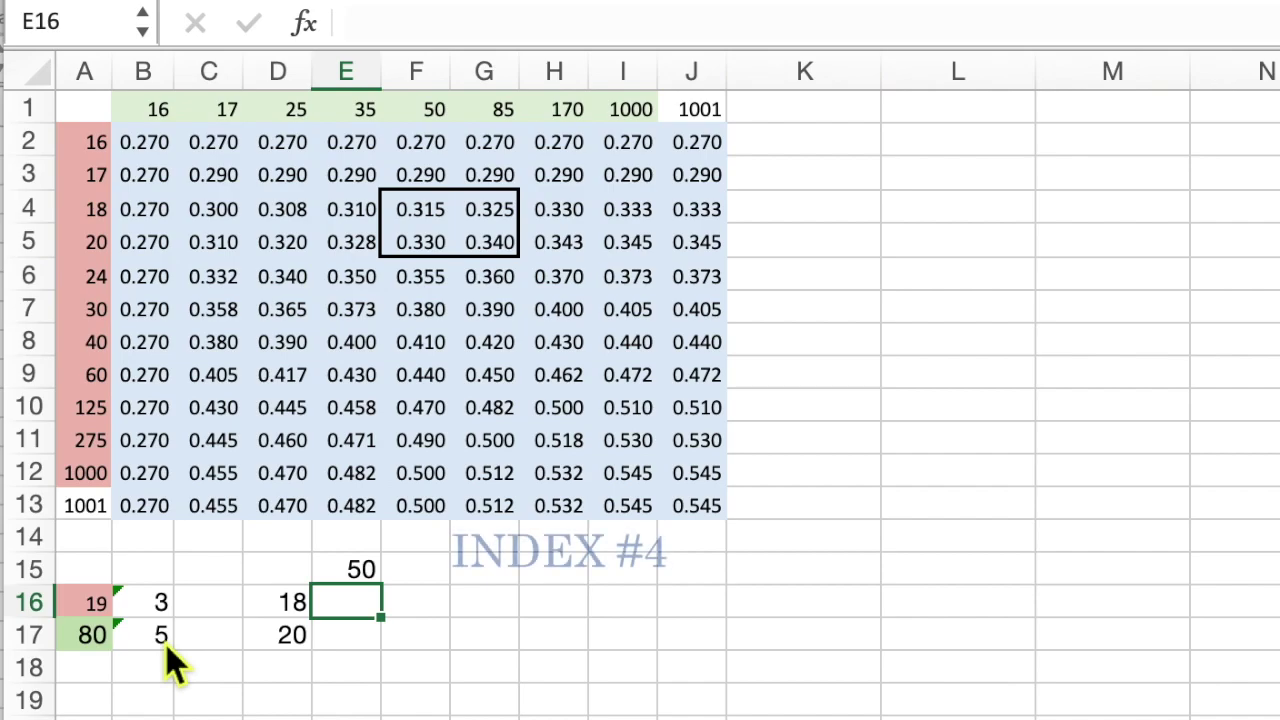
pyautogui.click(440, 572)
# Enter =INDEX(B1:J1,1,B17+1) in F15 to fetch the upper column header 85.
pyautogui.write('=')
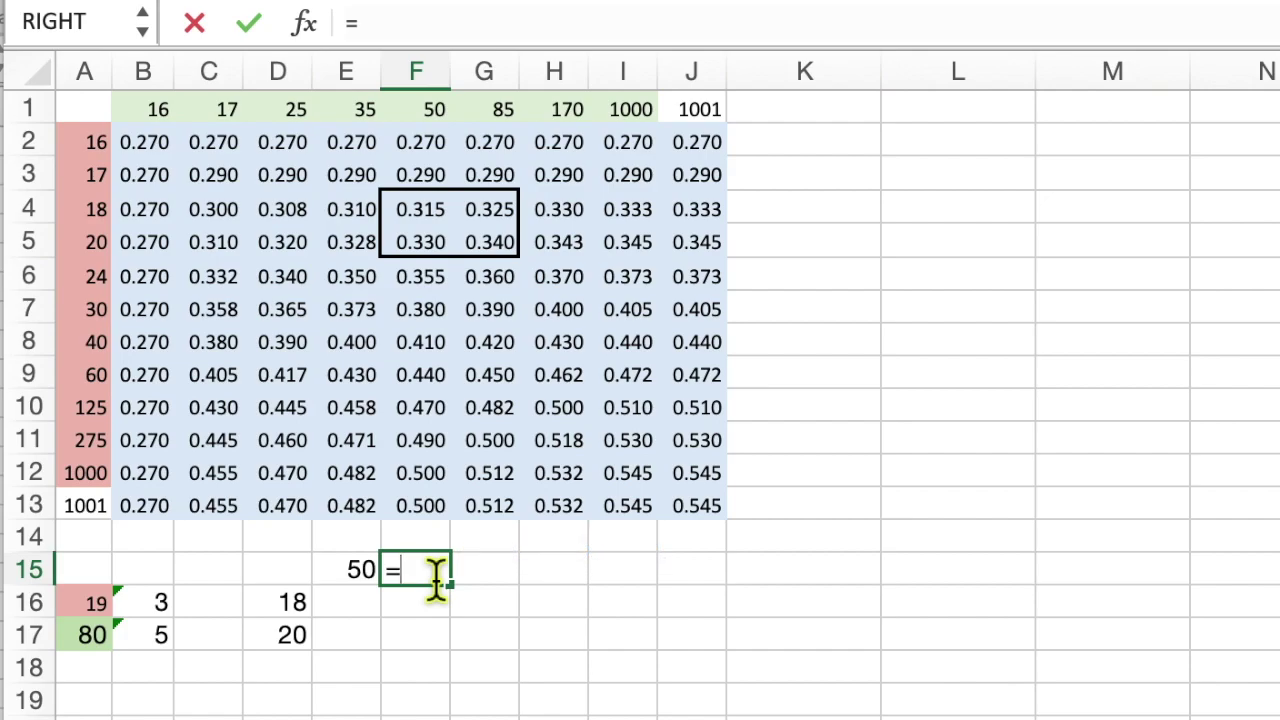
pyautogui.write('index(')
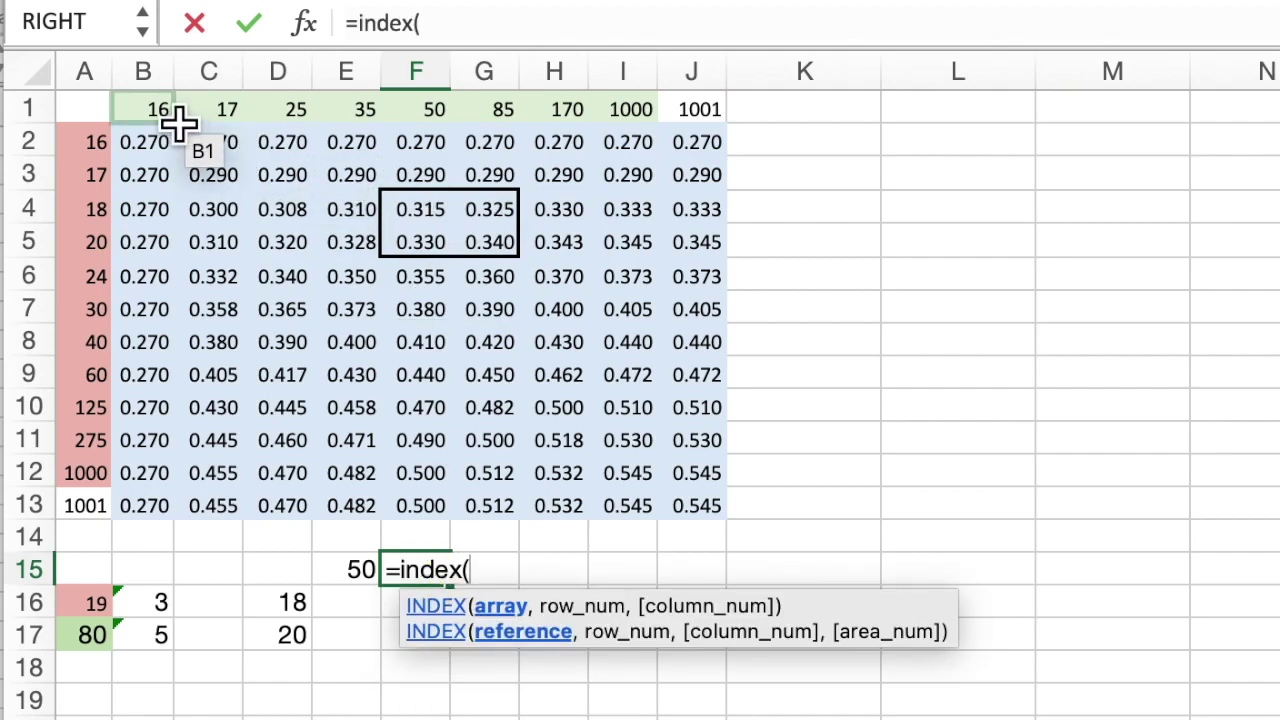
pyautogui.moveTo(165, 110); pyautogui.dragTo(699, 114)
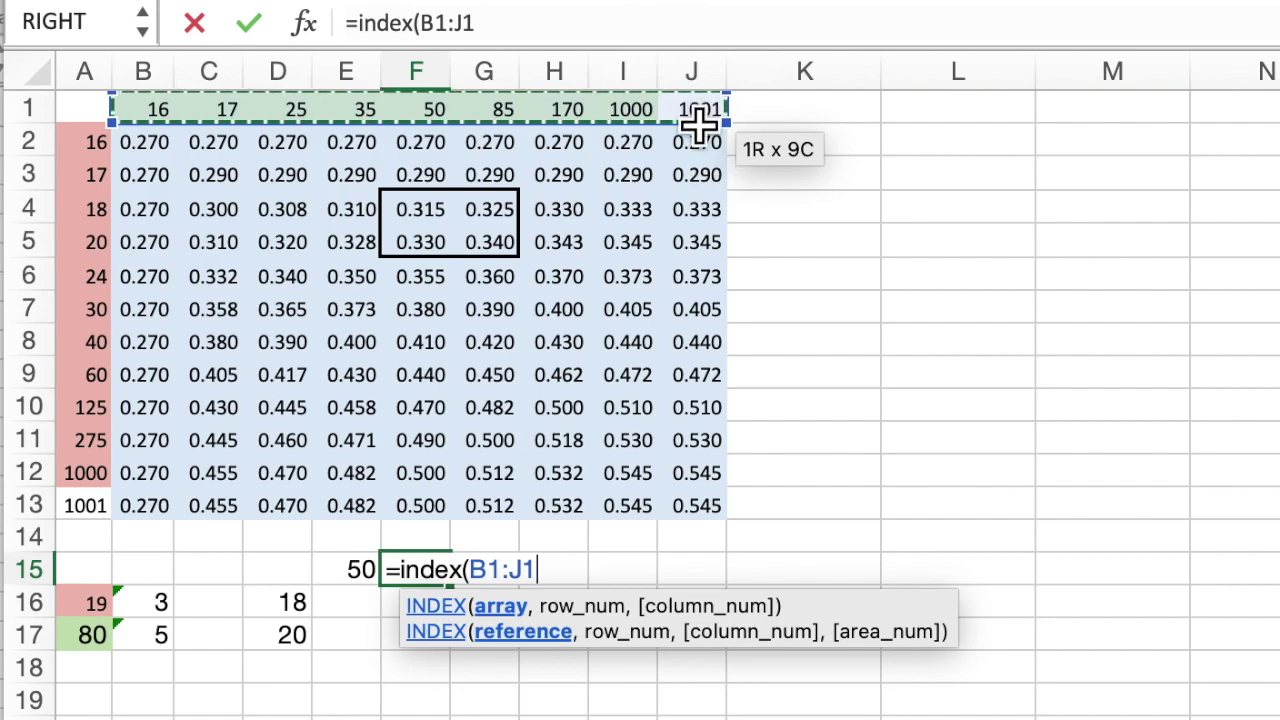
pyautogui.write(',1,')
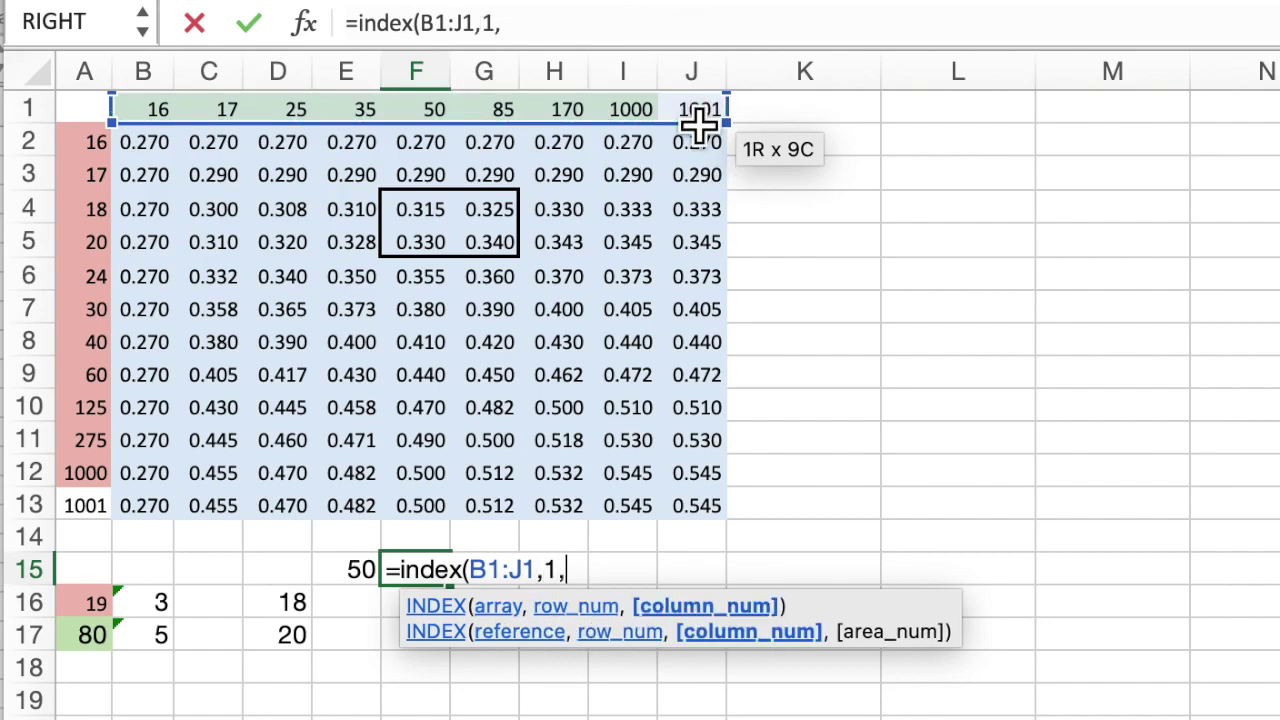
pyautogui.click(172, 642)
pyautogui.write('+1)')
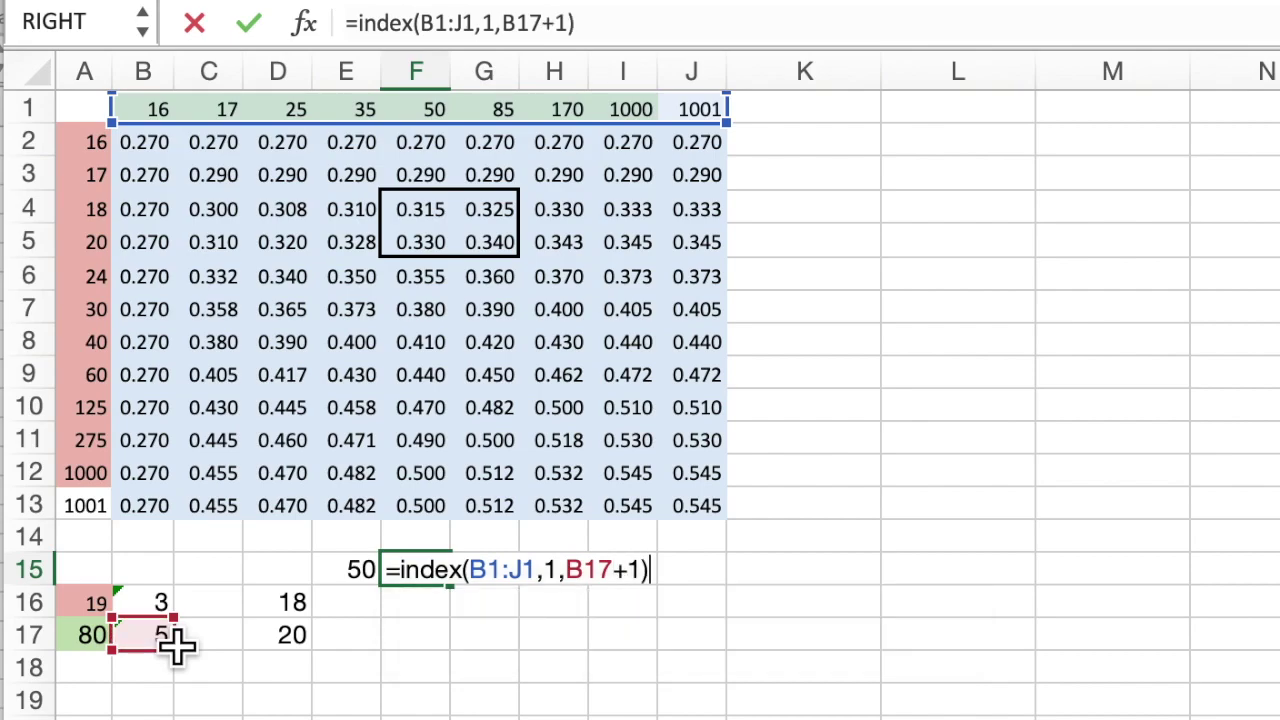
pyautogui.press('Return')
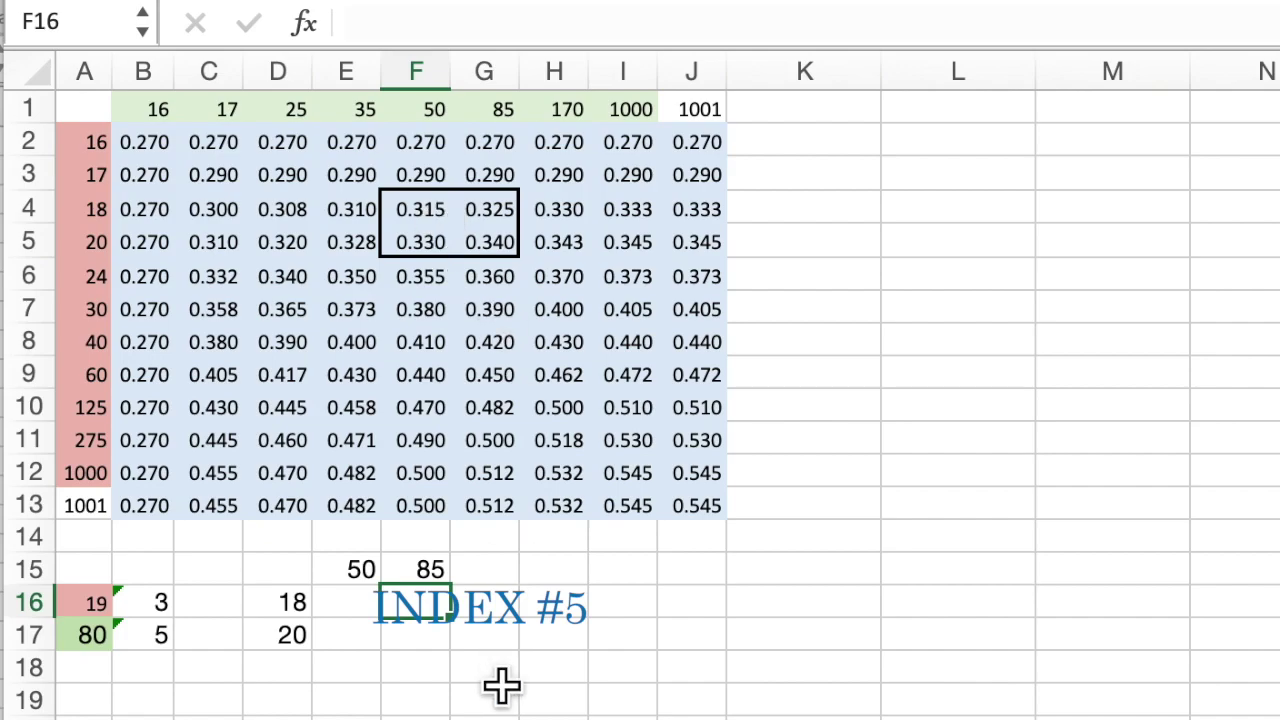
# Enter =INDEX(B2:J13,B16,B17) in E16 to fetch the bracketed table rate 0.32.
pyautogui.click(366, 615)
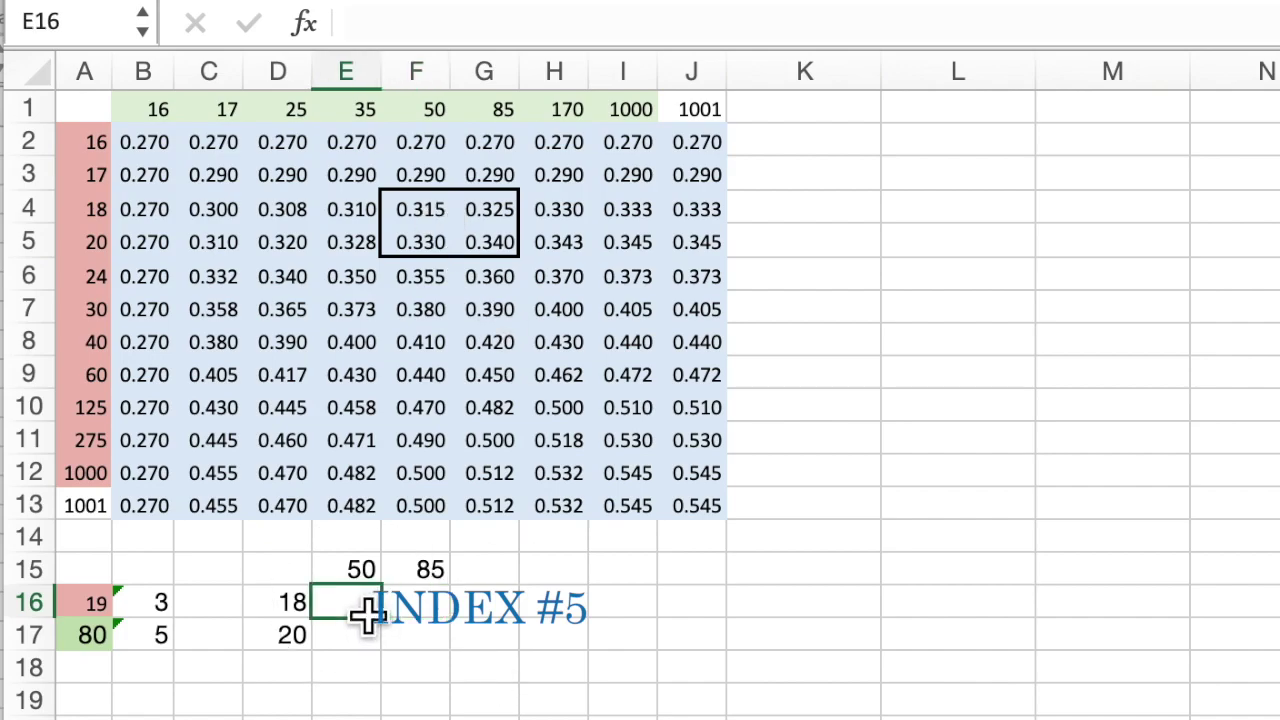
pyautogui.write('=ind')
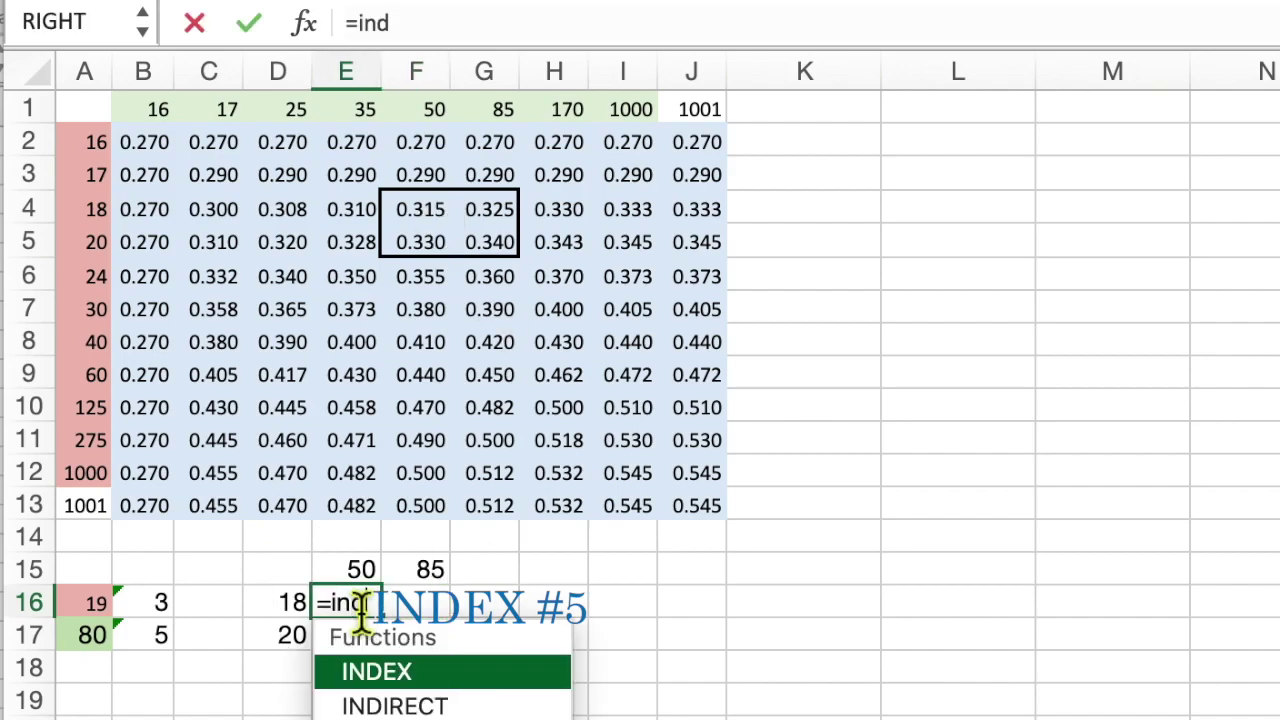
pyautogui.write('ex(')
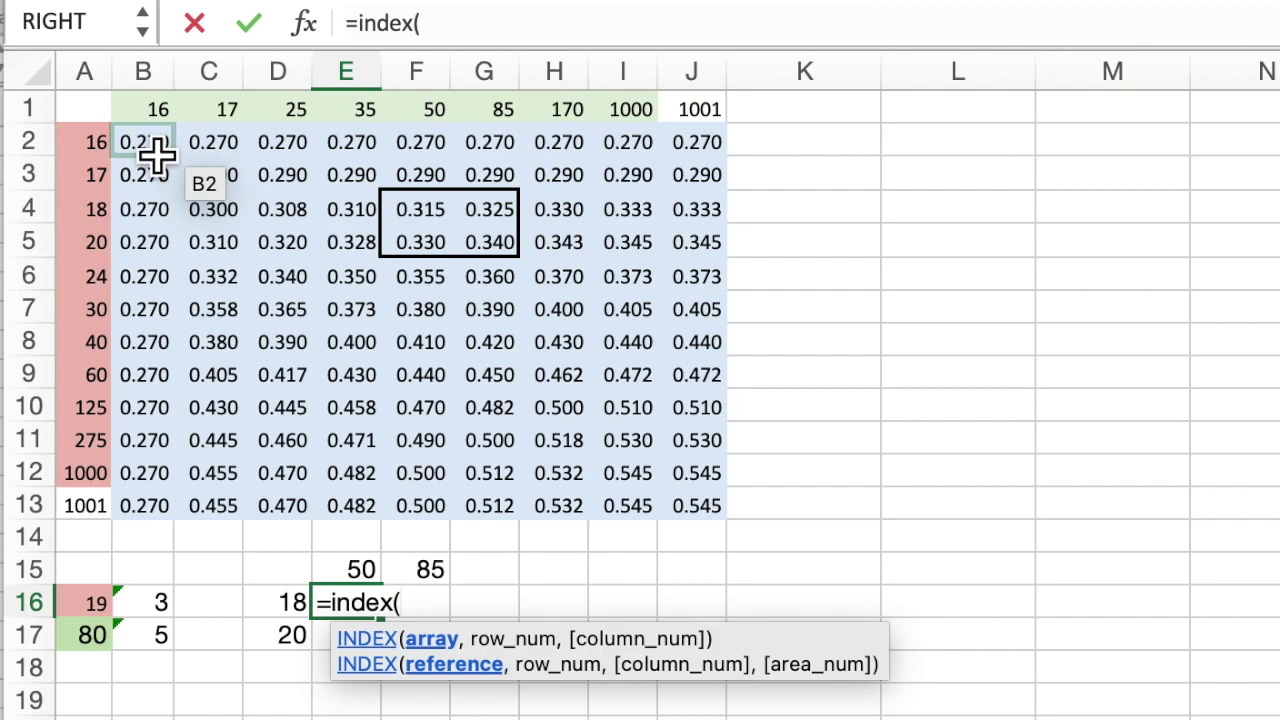
pyautogui.moveTo(155, 152); pyautogui.dragTo(683, 507)
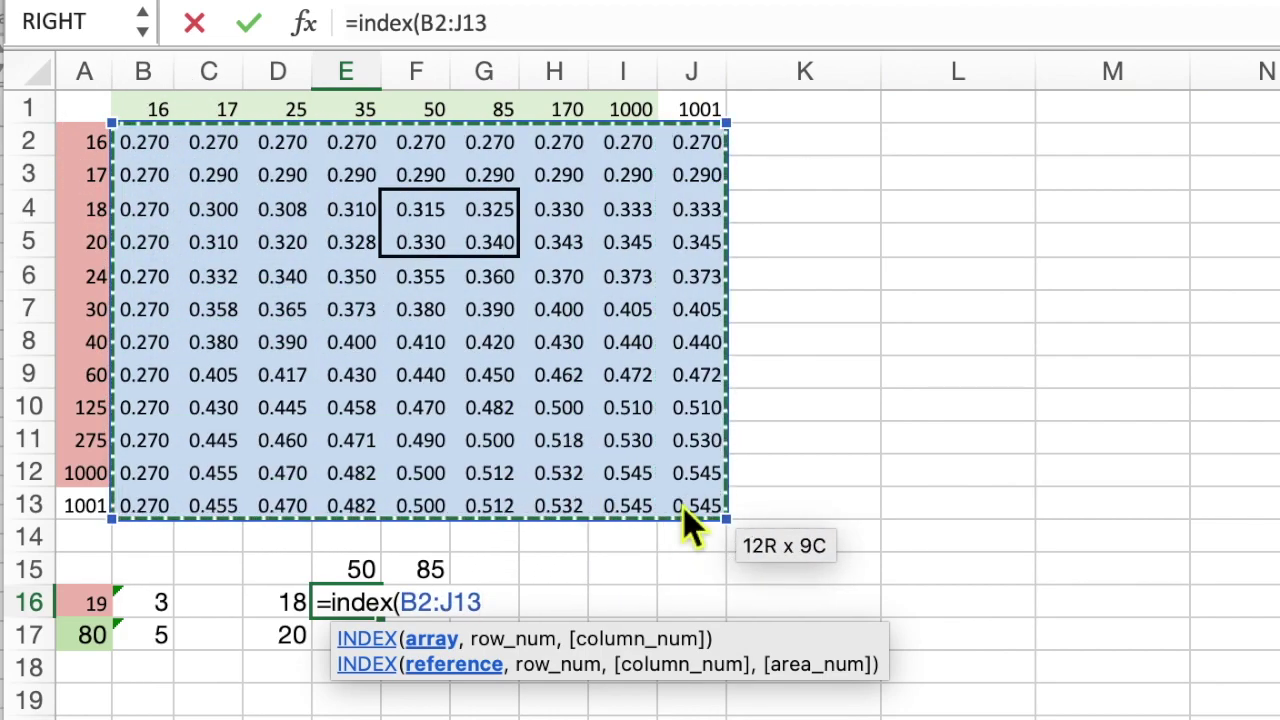
pyautogui.write(',')
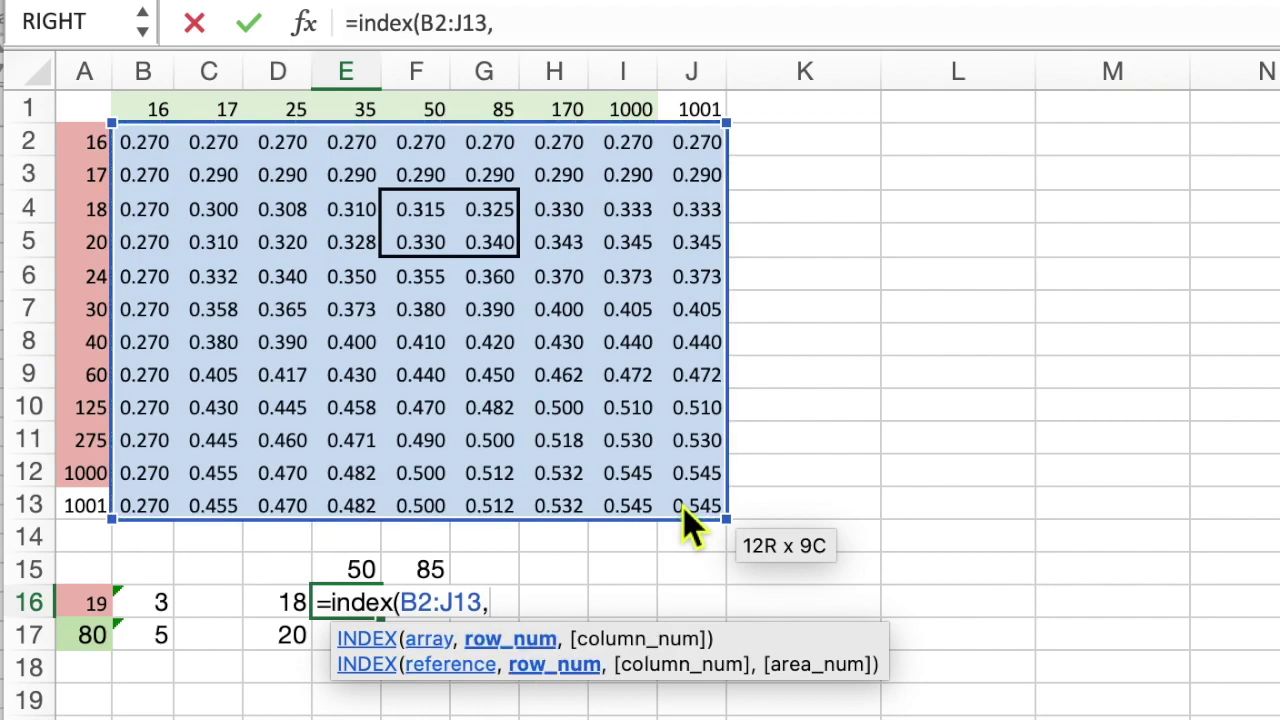
pyautogui.click(165, 606)
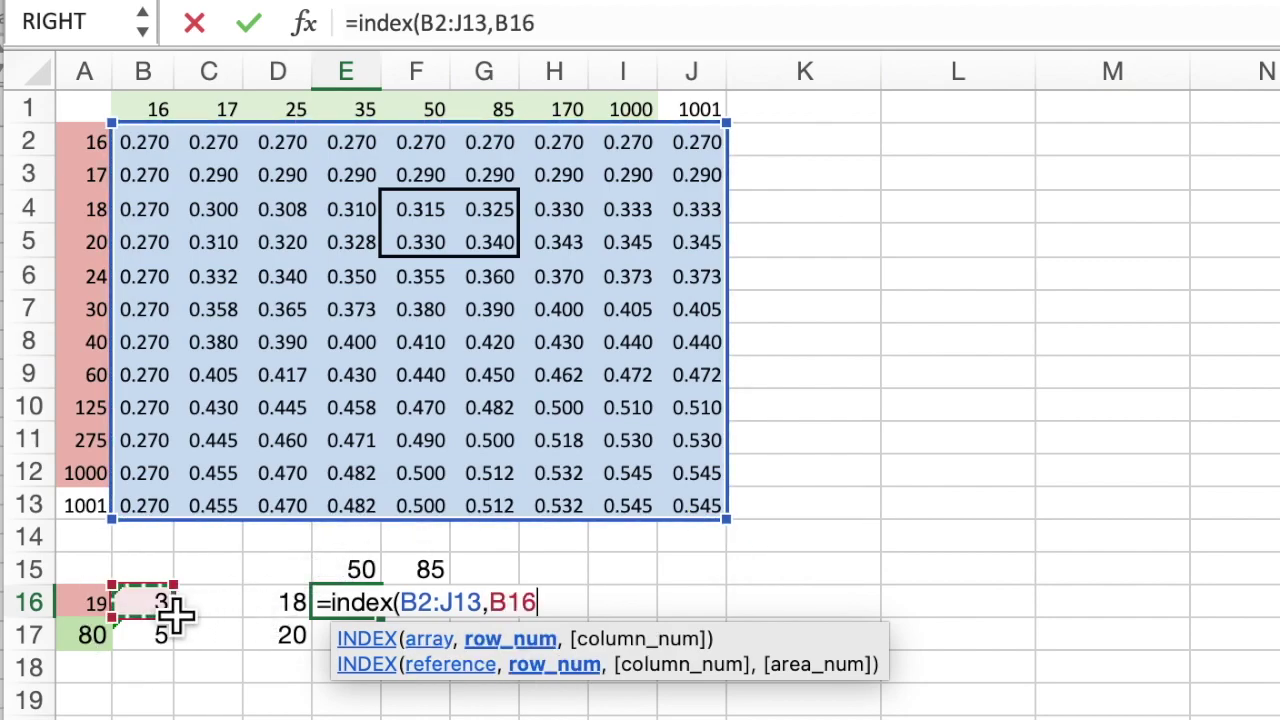
pyautogui.write(',')
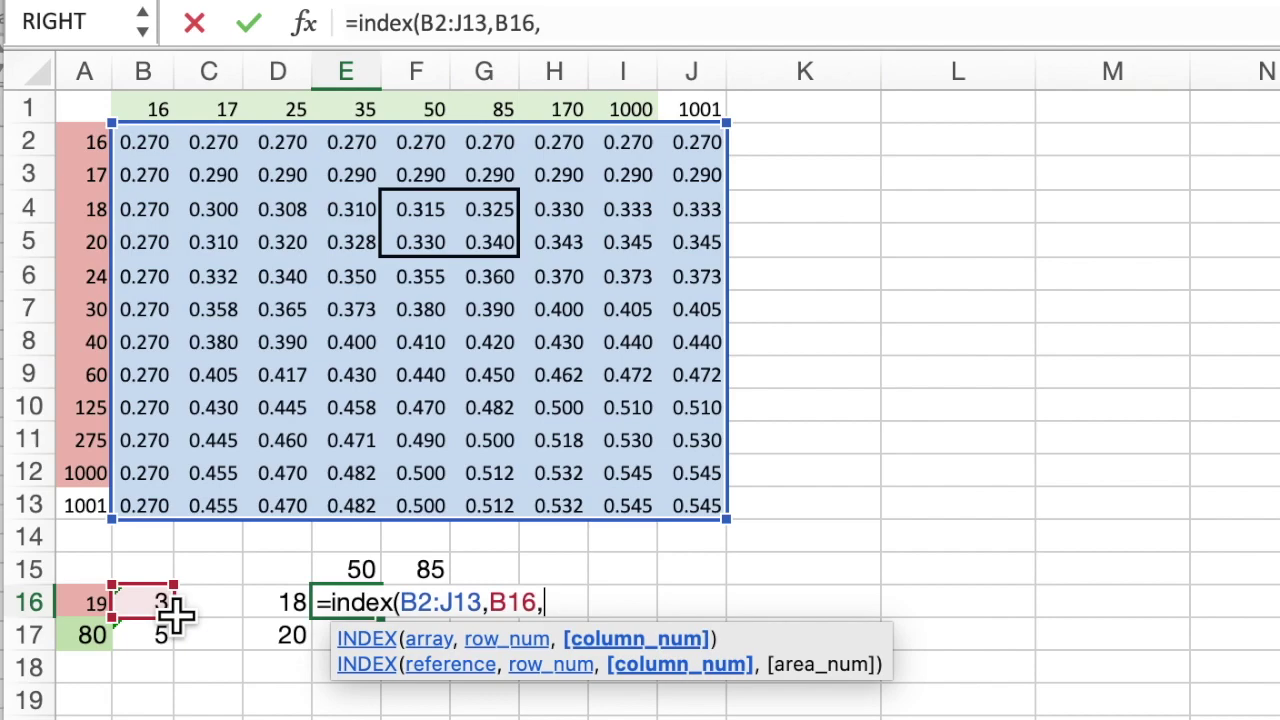
pyautogui.click(152, 645)
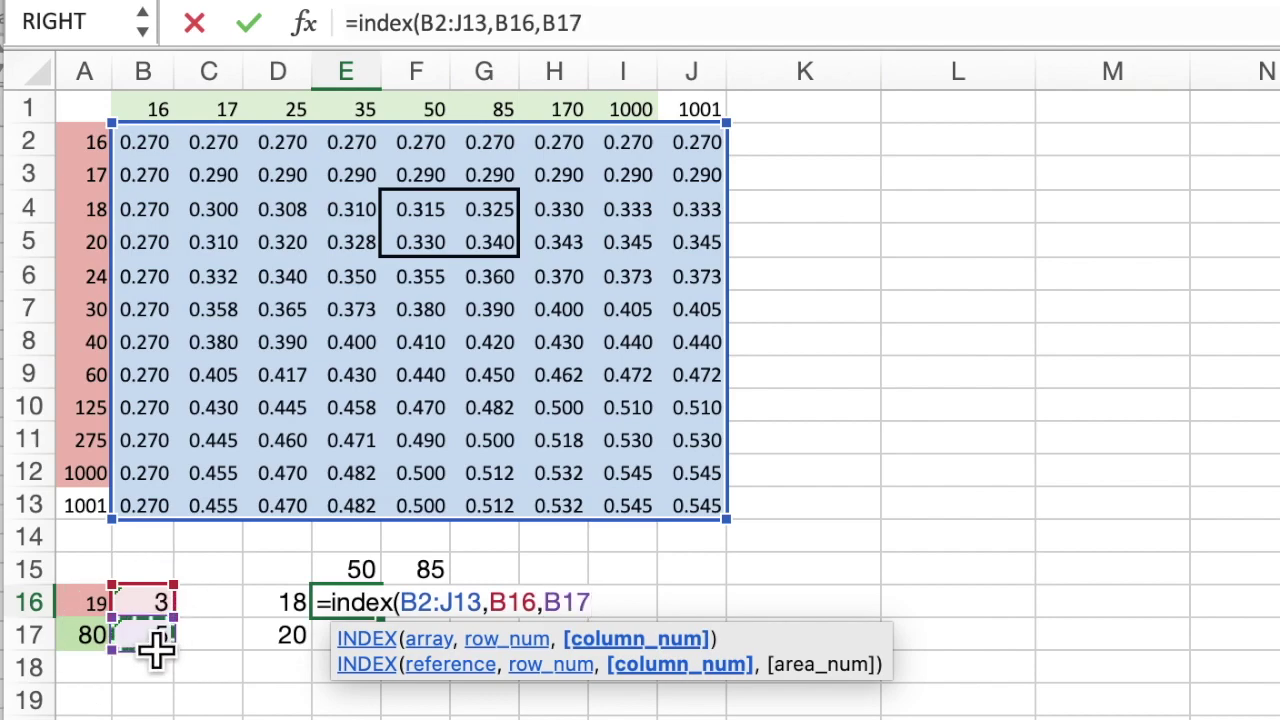
pyautogui.write(')')
pyautogui.press('Return')
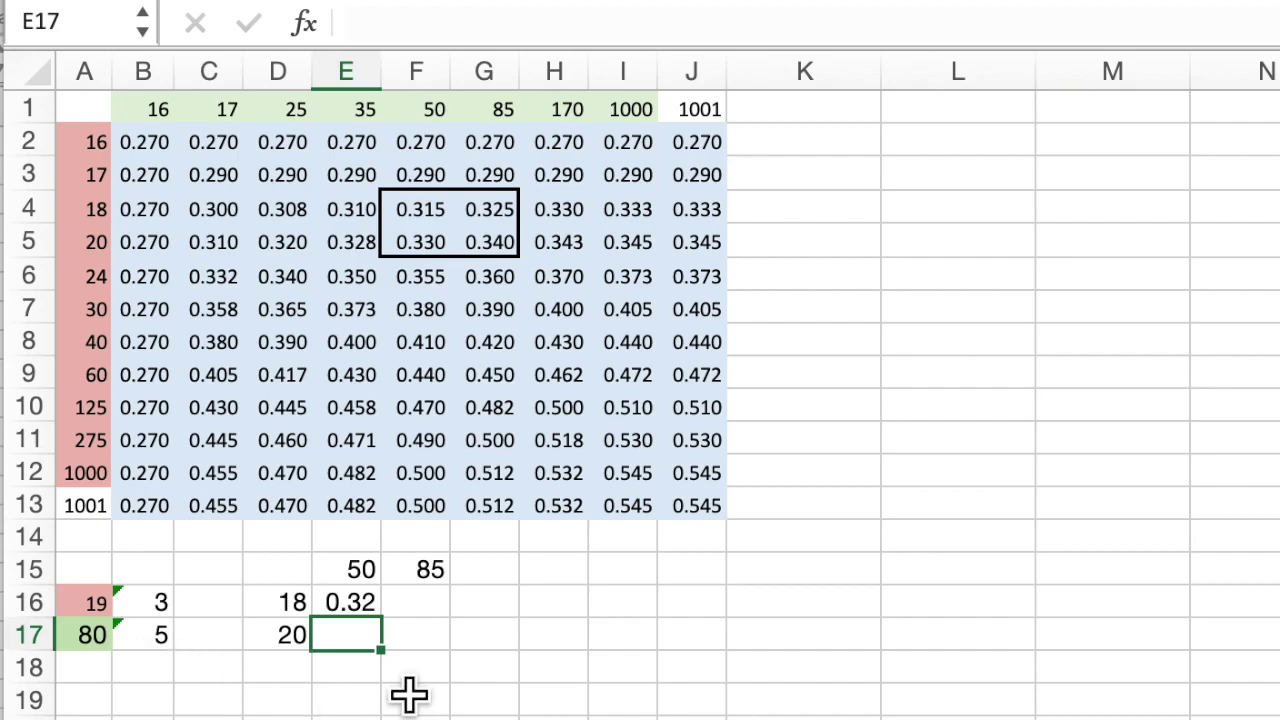
# Give D15:F17 font size 12 and show E16 with three decimals as 0.315.
pyautogui.moveTo(320, 594); pyautogui.dragTo(413, 648)
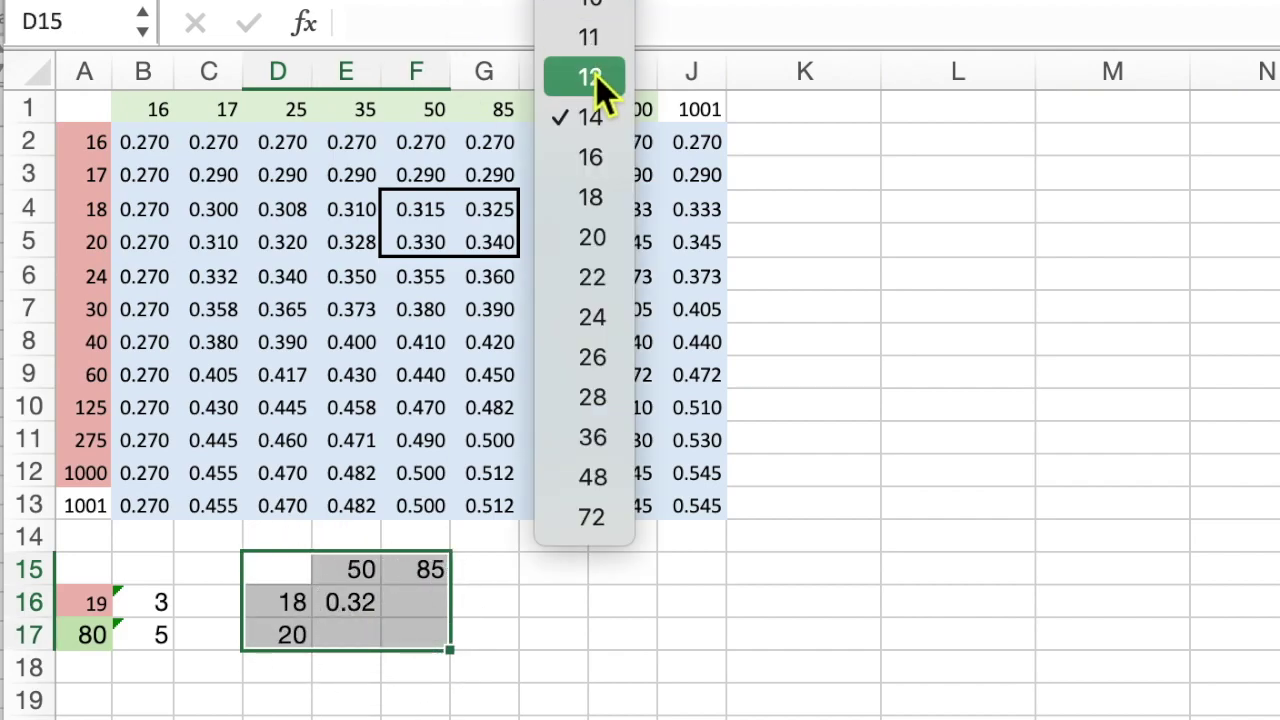
pyautogui.click(596, 75)
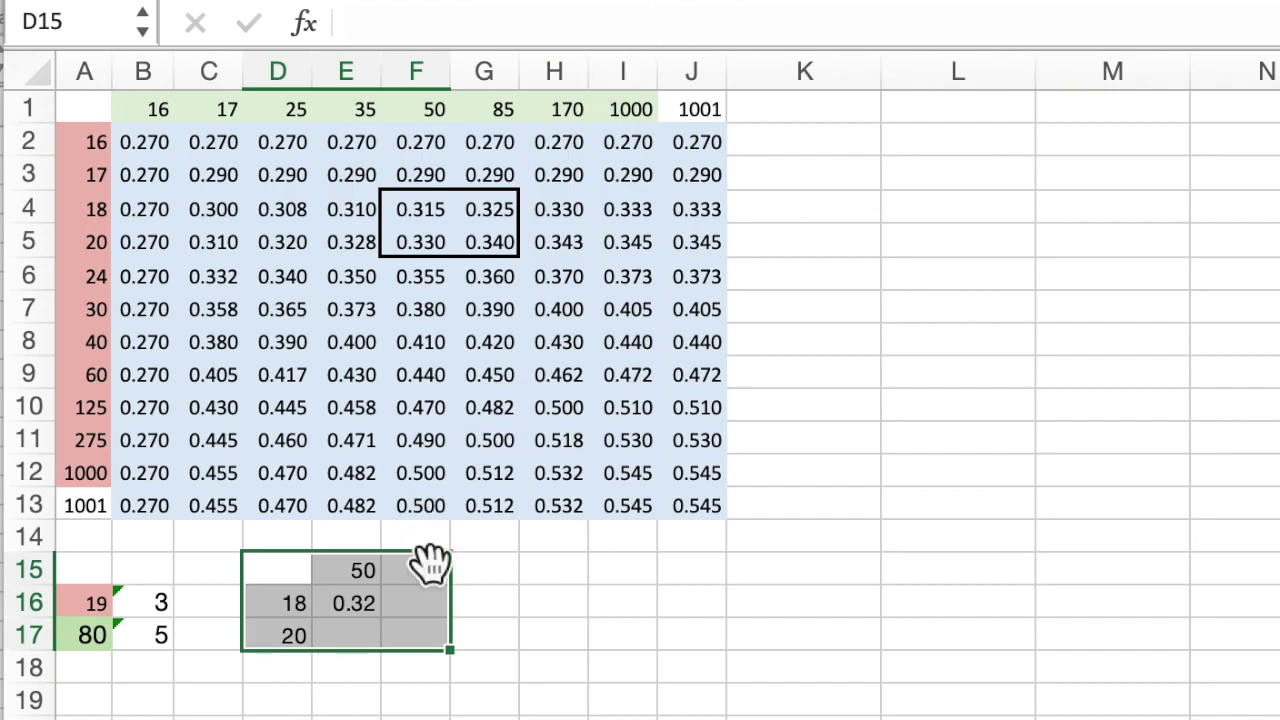
pyautogui.moveTo(349, 606); pyautogui.dragTo(420, 636)
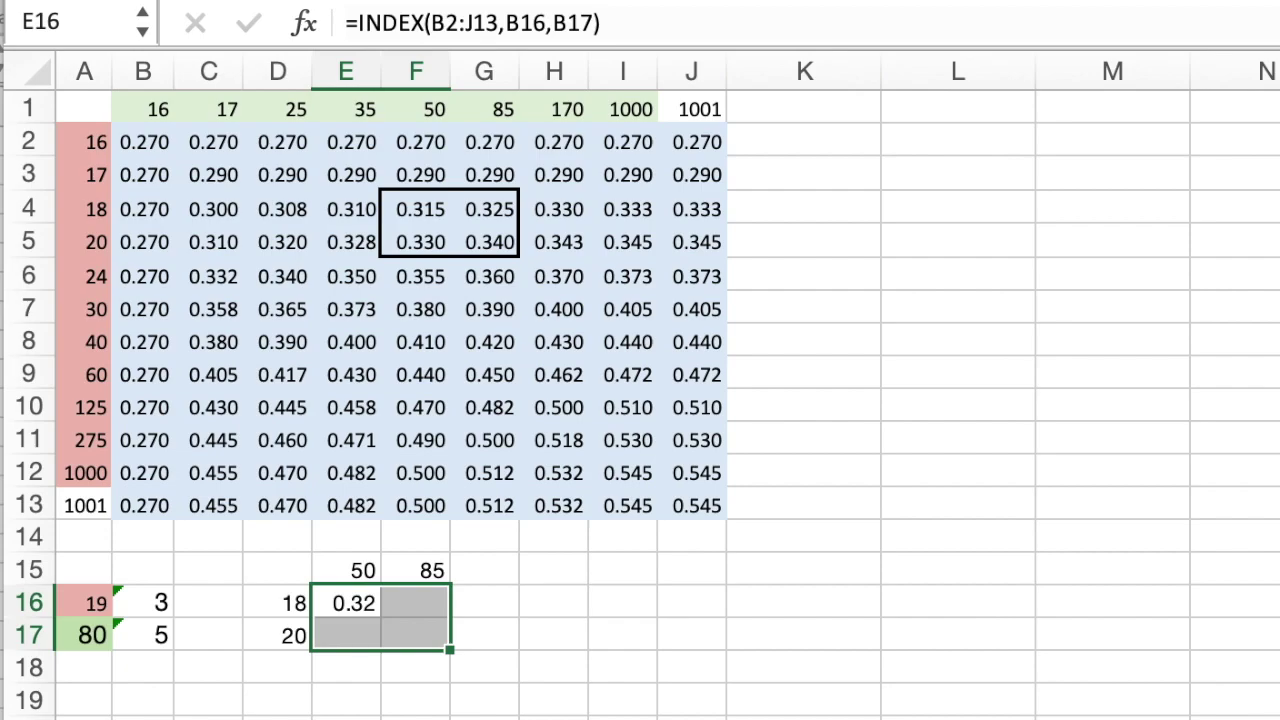
pyautogui.click(437, 608)
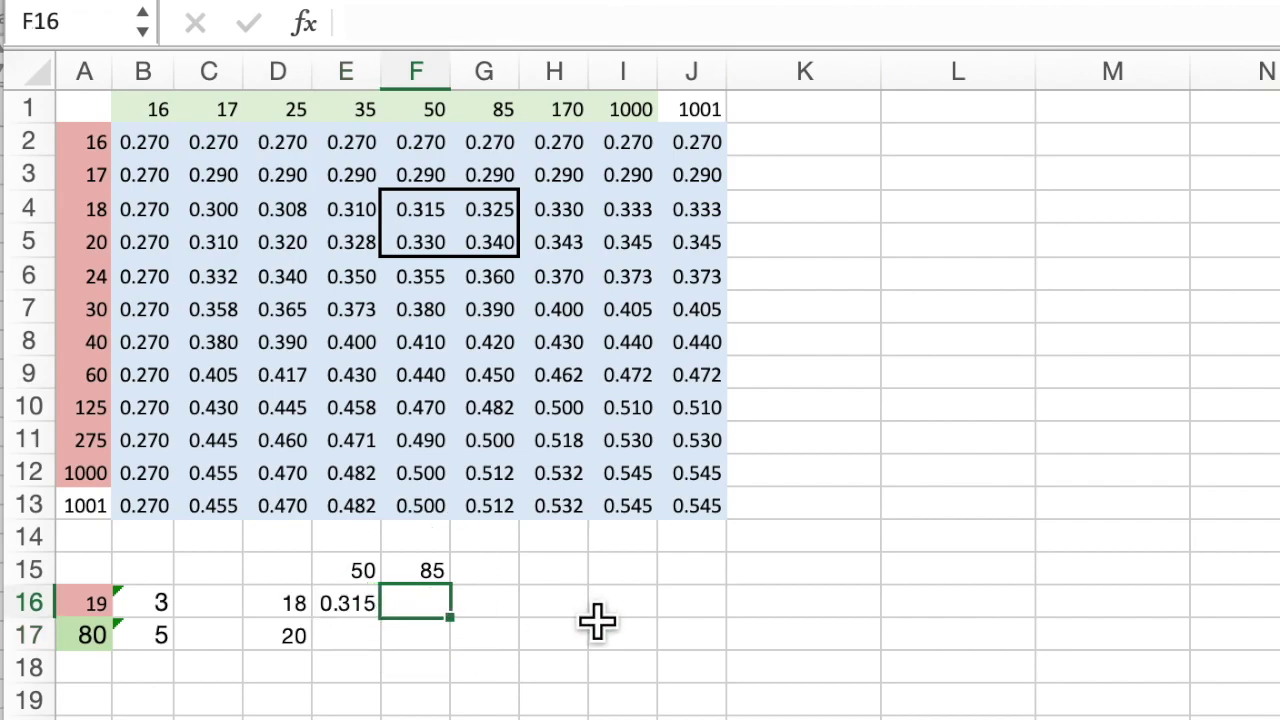
# Start the F16 lookup as =INDEX(B2:J13,B16,B17 to target the next column header.
pyautogui.write('=')
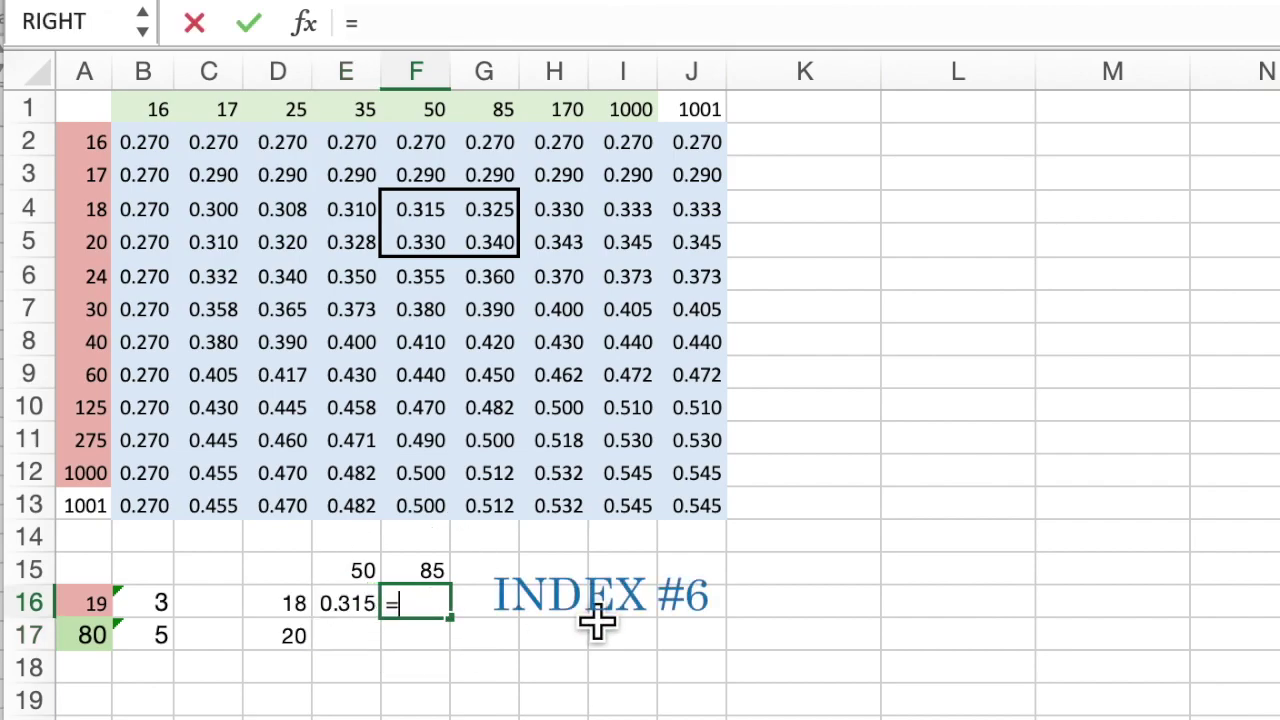
pyautogui.write('index(')
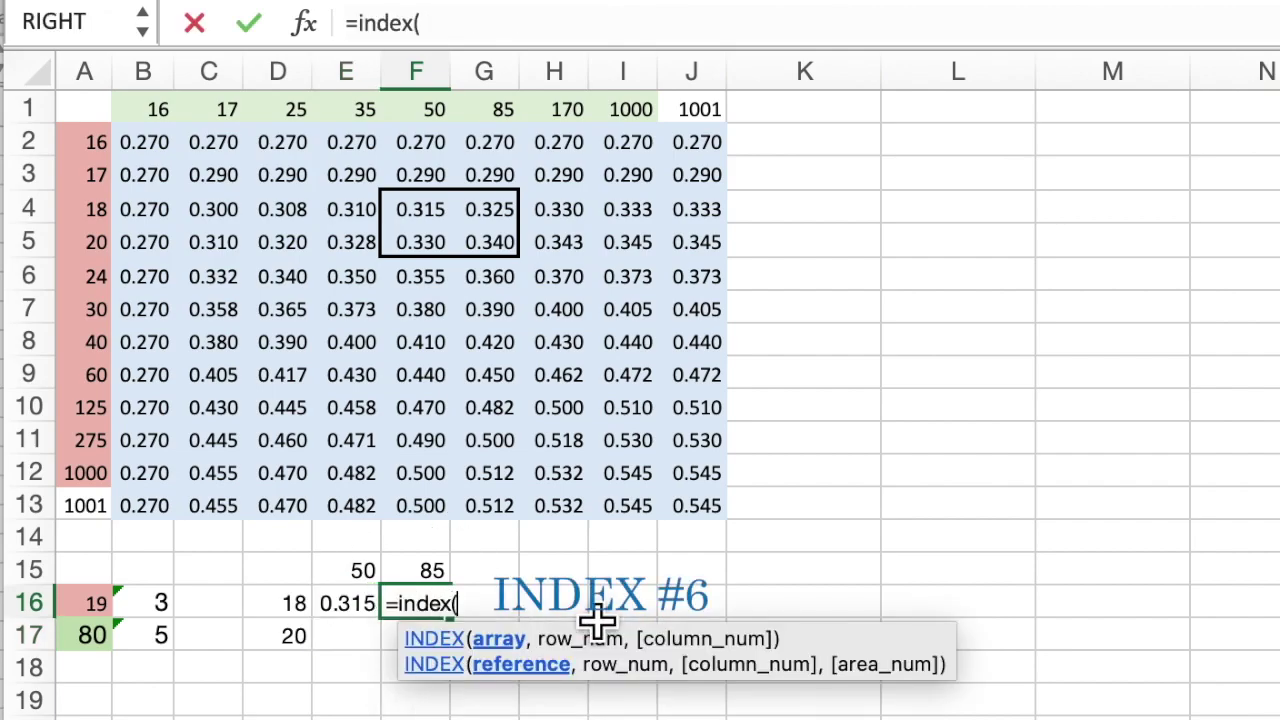
pyautogui.moveTo(171, 137); pyautogui.dragTo(718, 510)
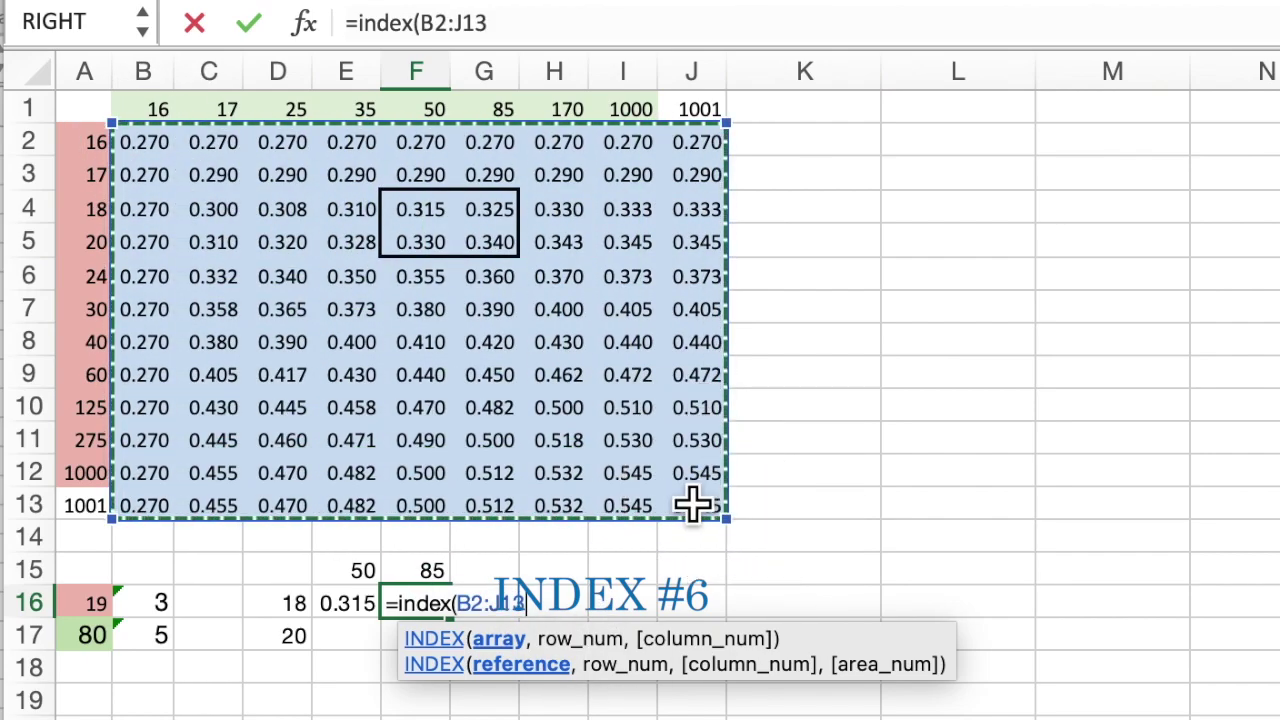
pyautogui.write(',')
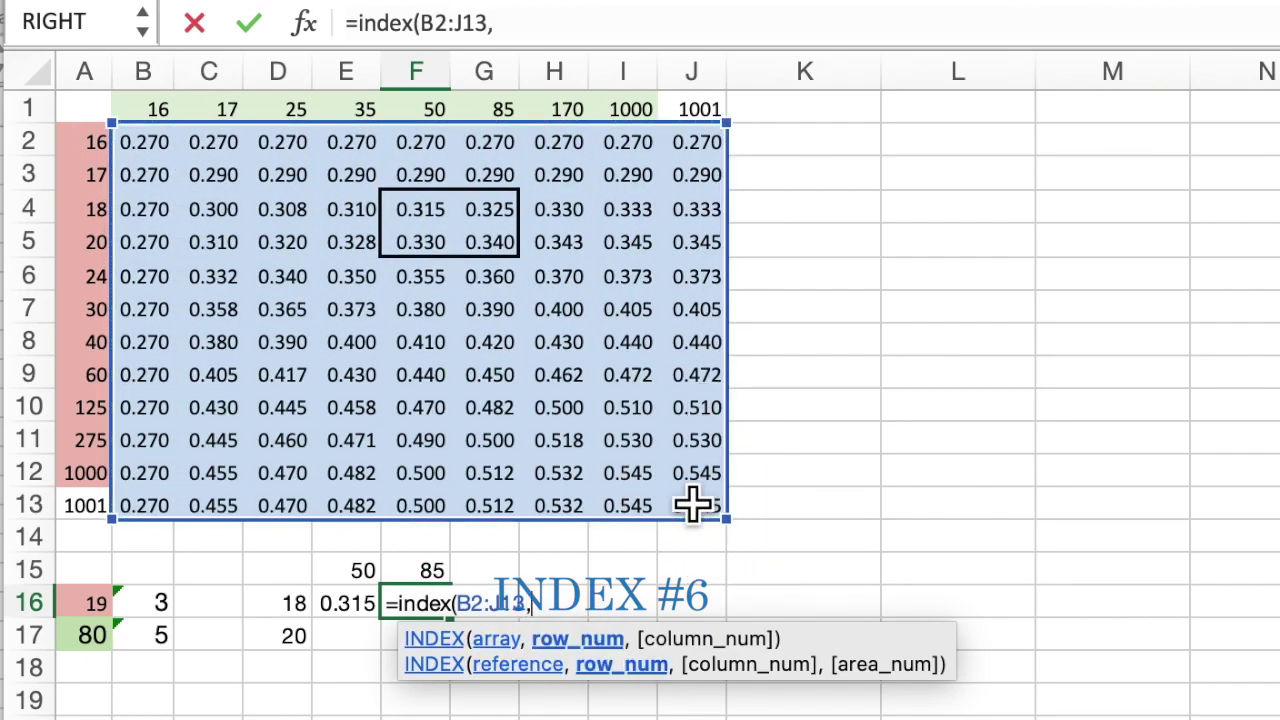
pyautogui.click(170, 612)
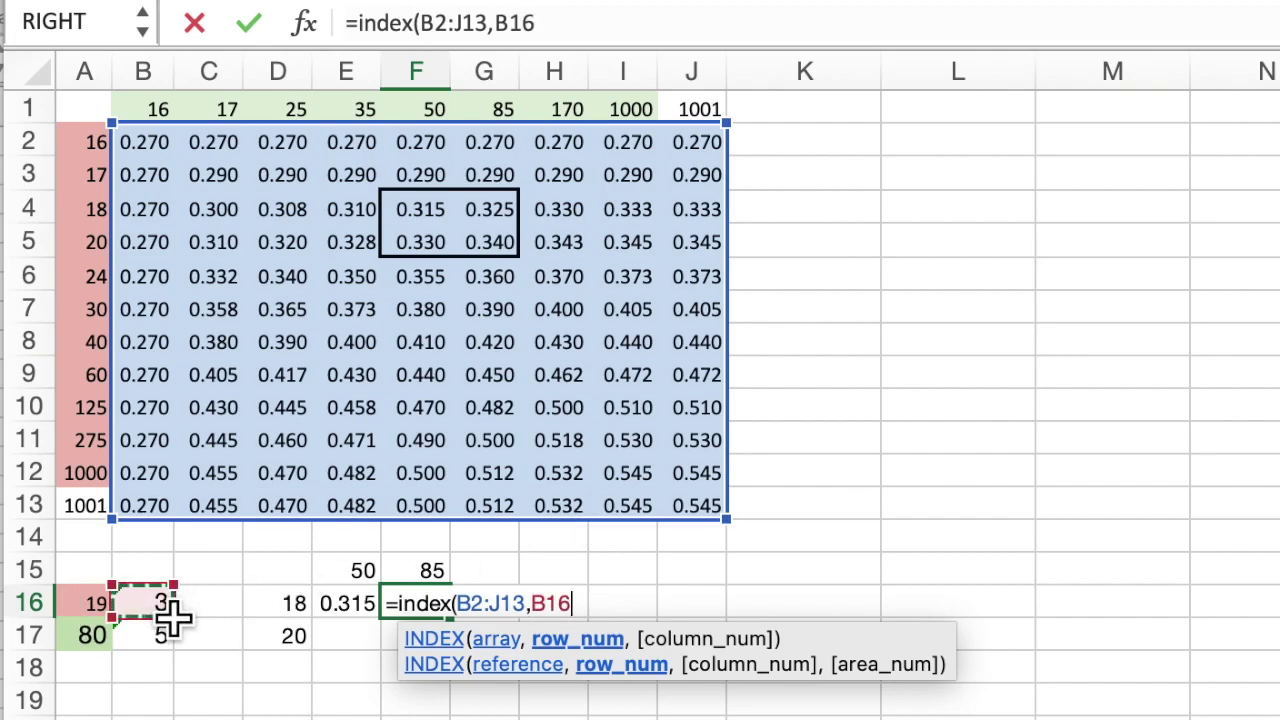
pyautogui.write(',')
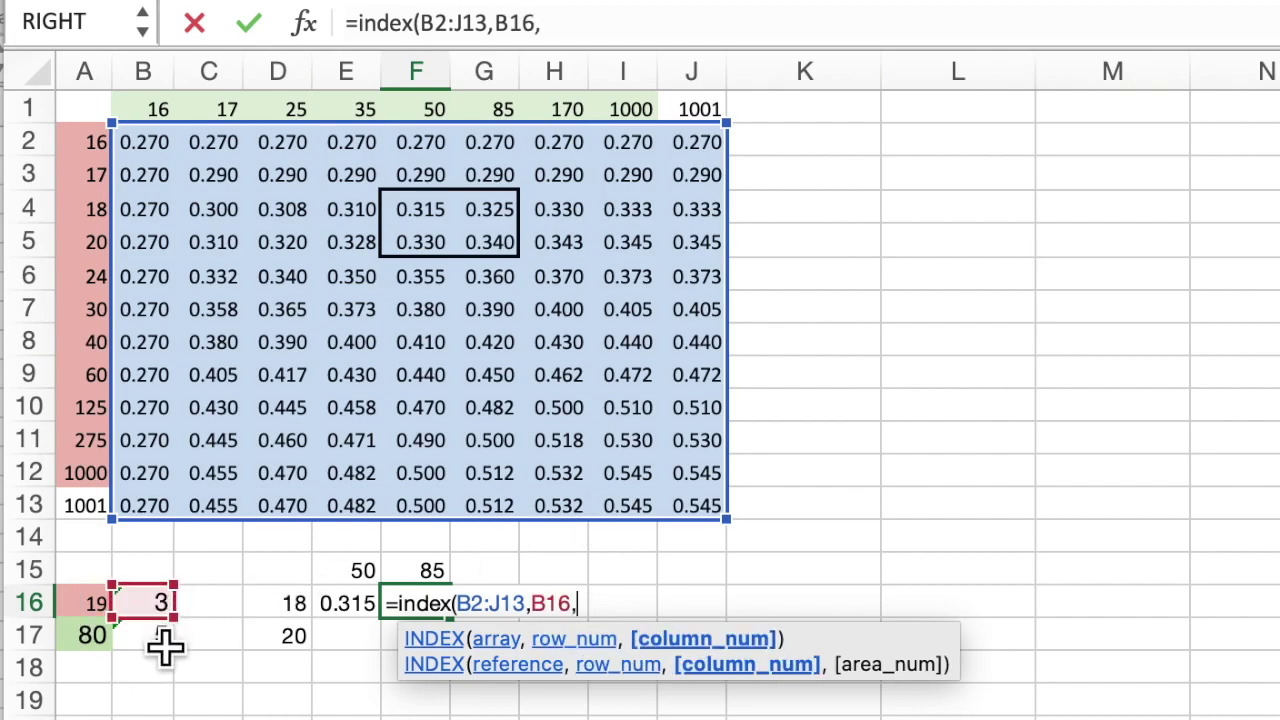
pyautogui.click(163, 645)
# Finish F16 with column B17+1 (0.325), then set E17 to =INDEX(B2:J13,B16+1,B17), returning 0.330.
pyautogui.write('+1')
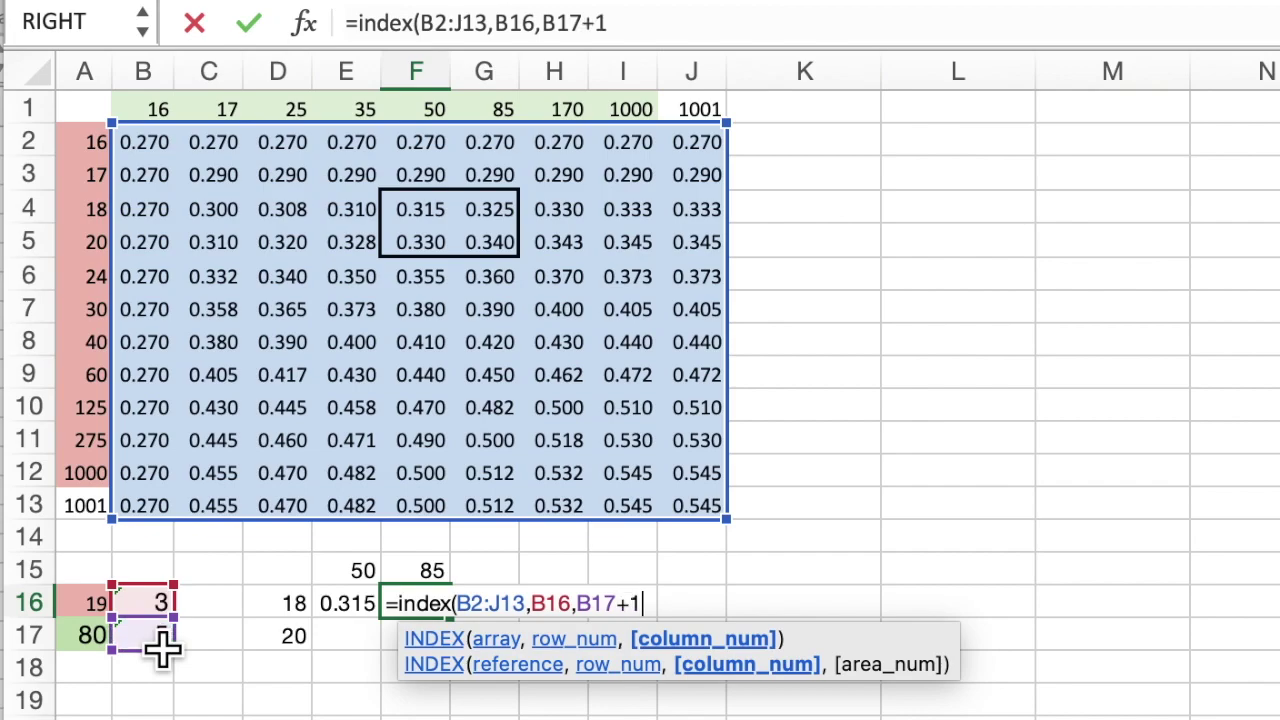
pyautogui.write(')')
pyautogui.press('Return')
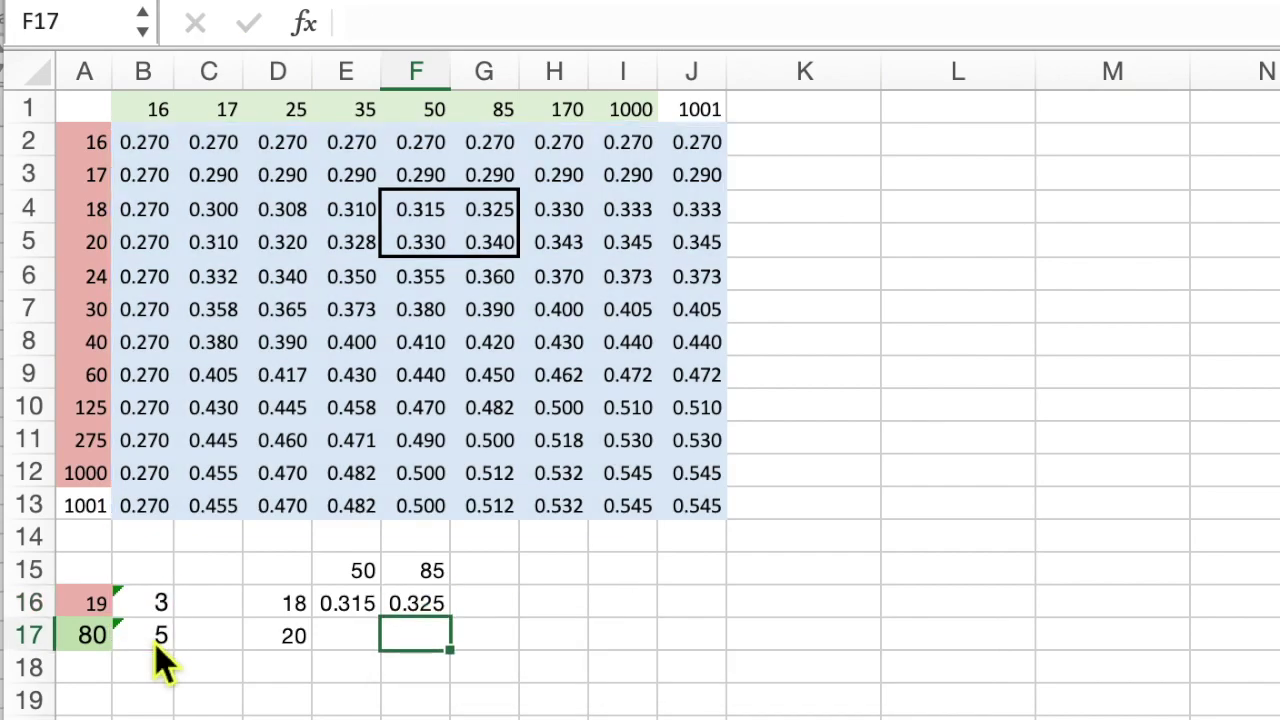
pyautogui.click(354, 652)
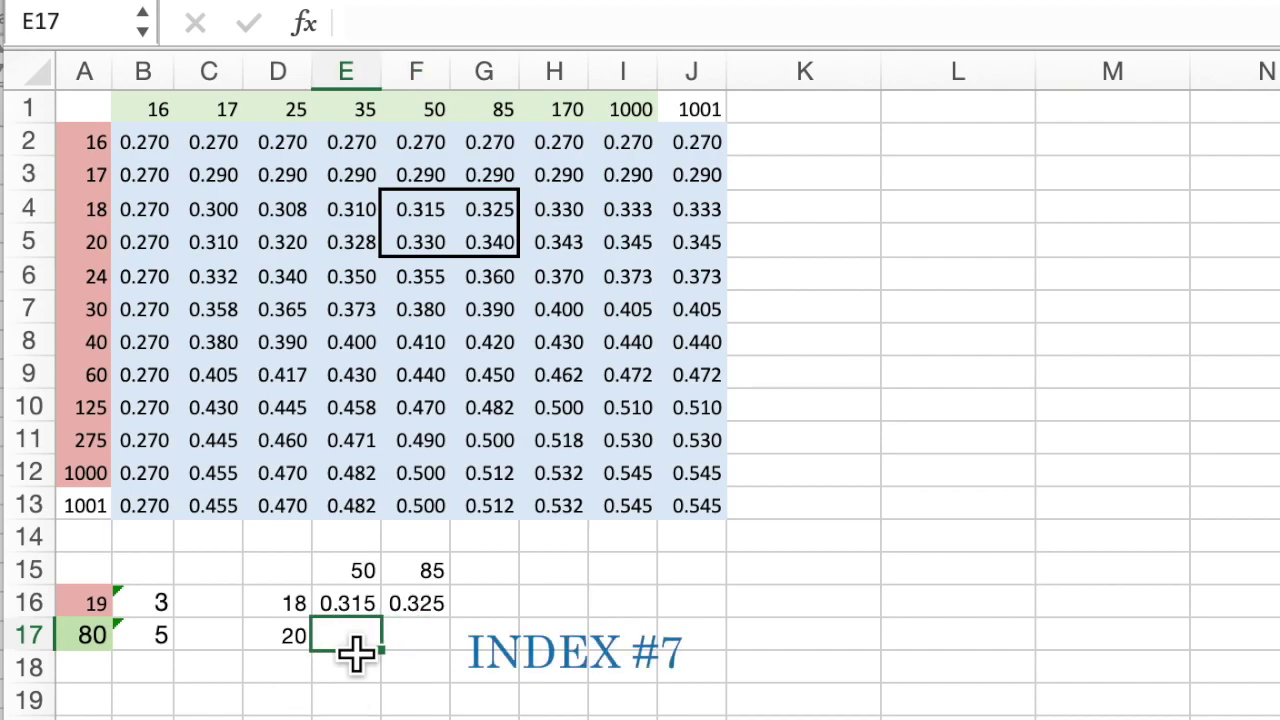
pyautogui.write('=index(')
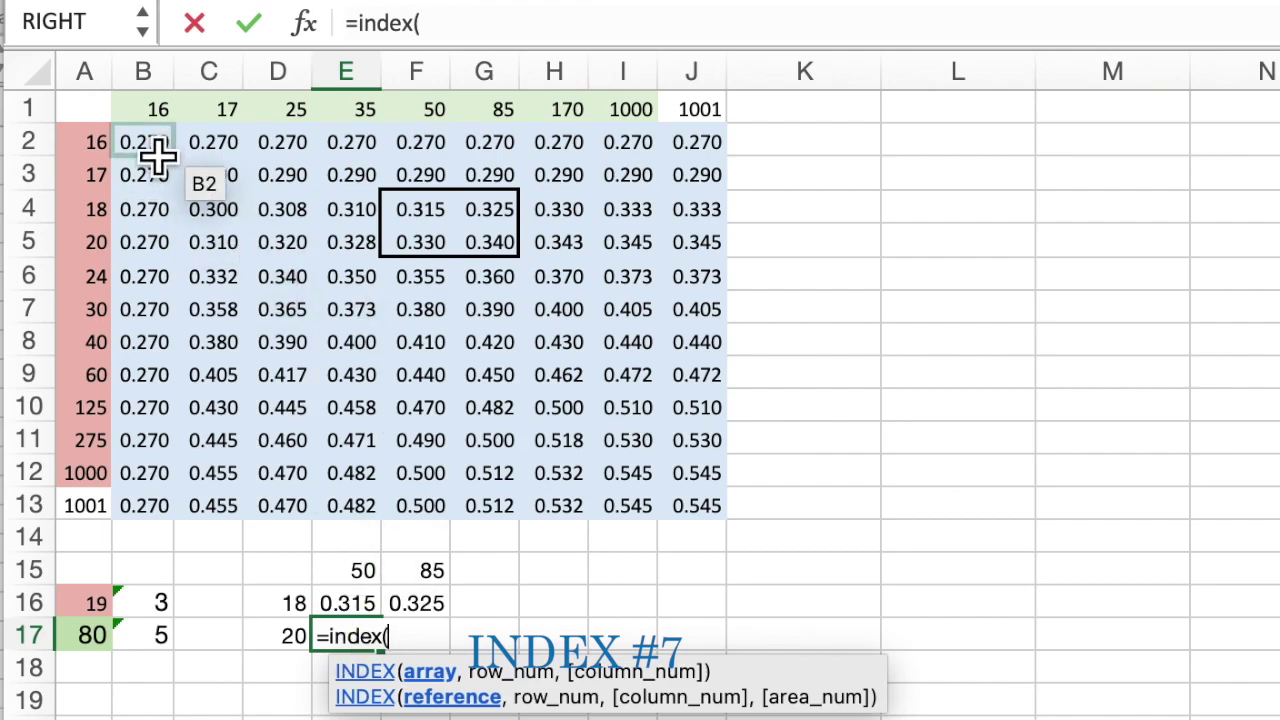
pyautogui.moveTo(130, 150); pyautogui.dragTo(710, 530)
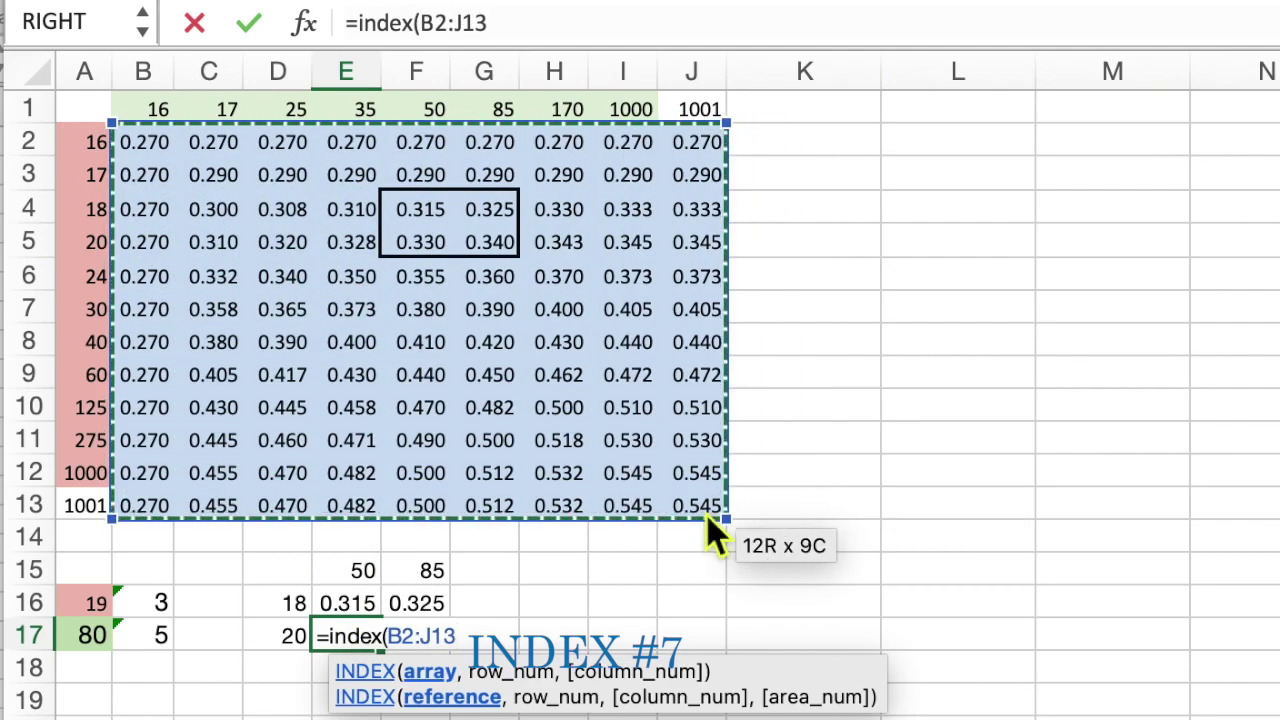
pyautogui.write(',')
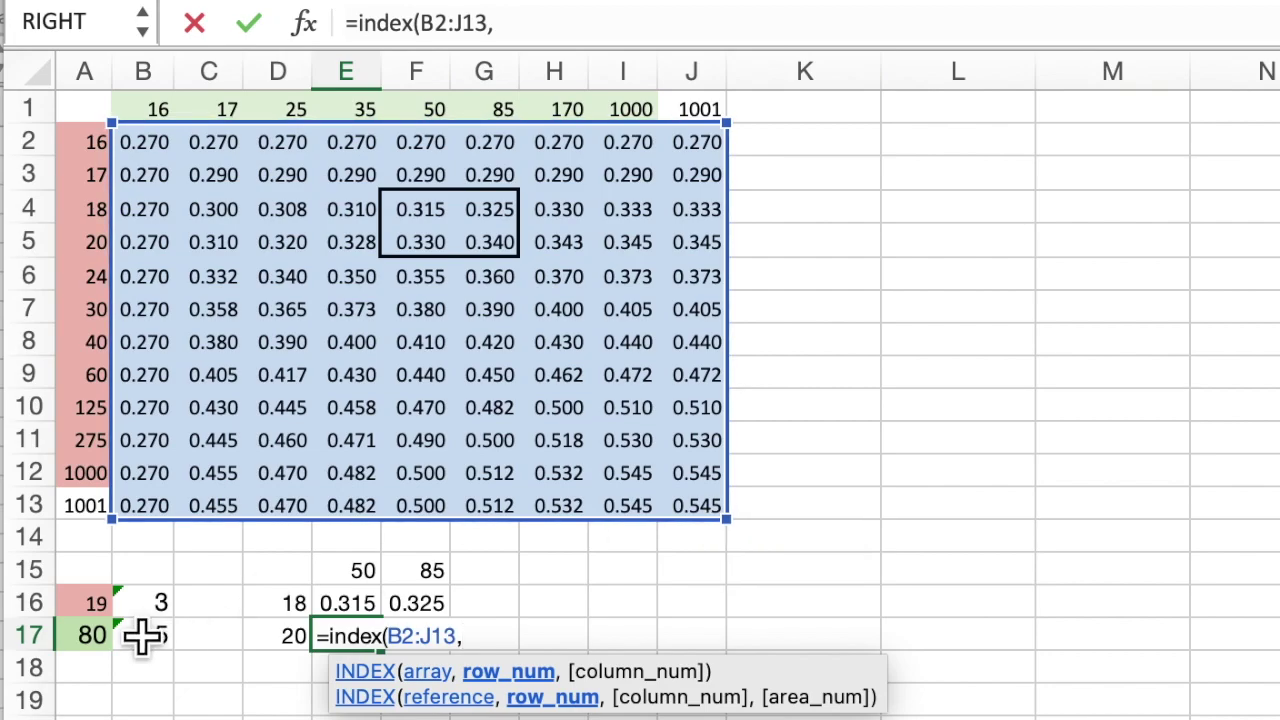
pyautogui.click(157, 610)
pyautogui.write('+')
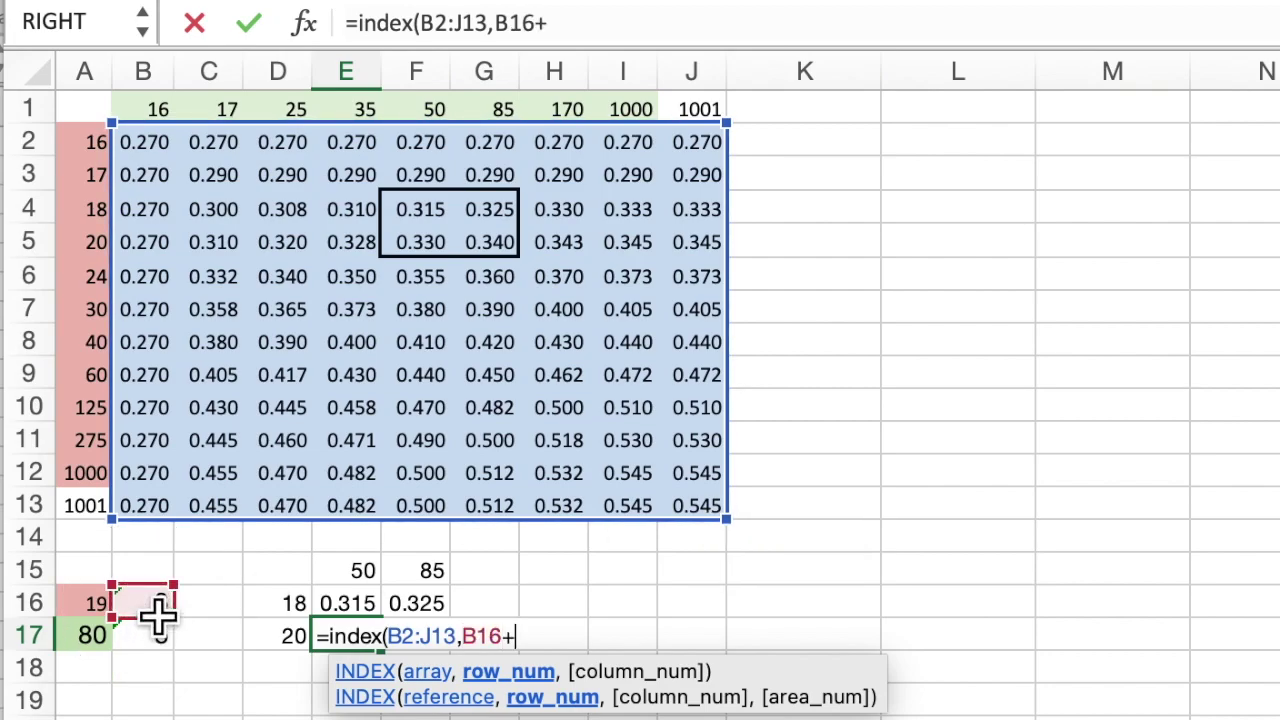
pyautogui.write('1,')
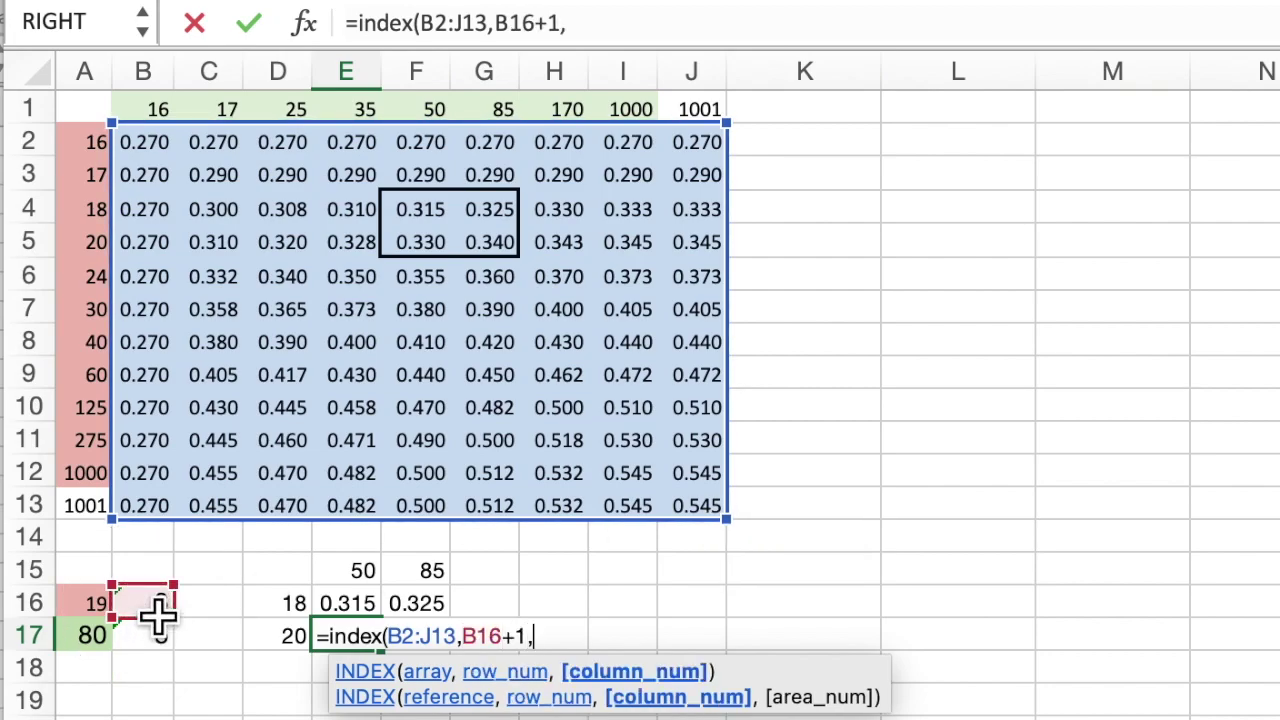
pyautogui.click(158, 652)
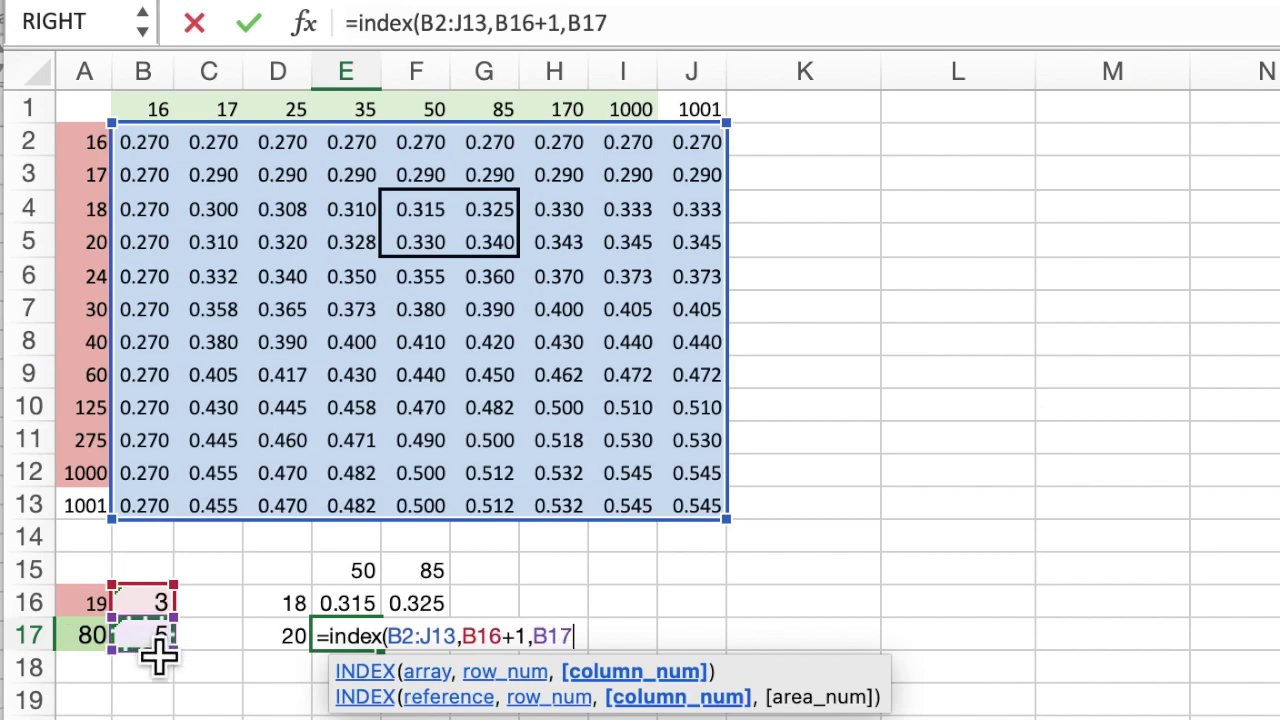
pyautogui.write(')')
pyautogui.press('Return')
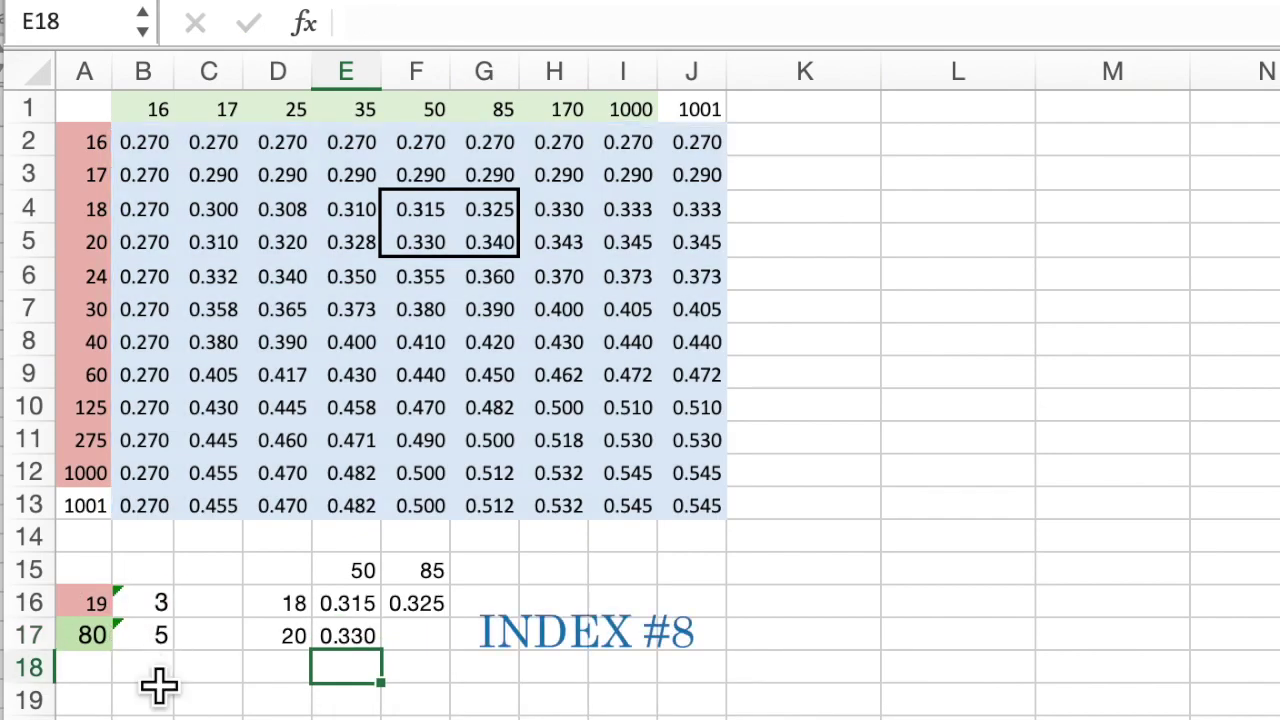
# Enter =INDEX(B2:J13,B16+1,B17+1) in F17, returning 0.340.
pyautogui.click(420, 645)
pyautogui.write('=')
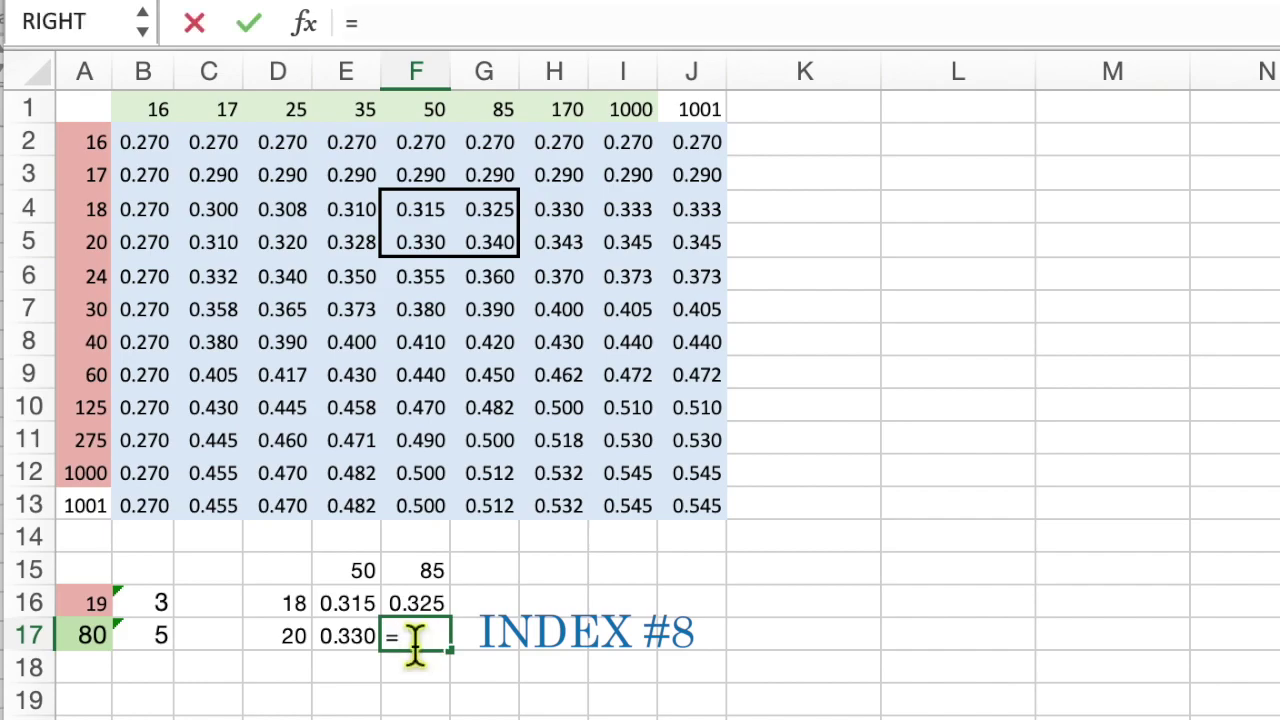
pyautogui.write('index(')
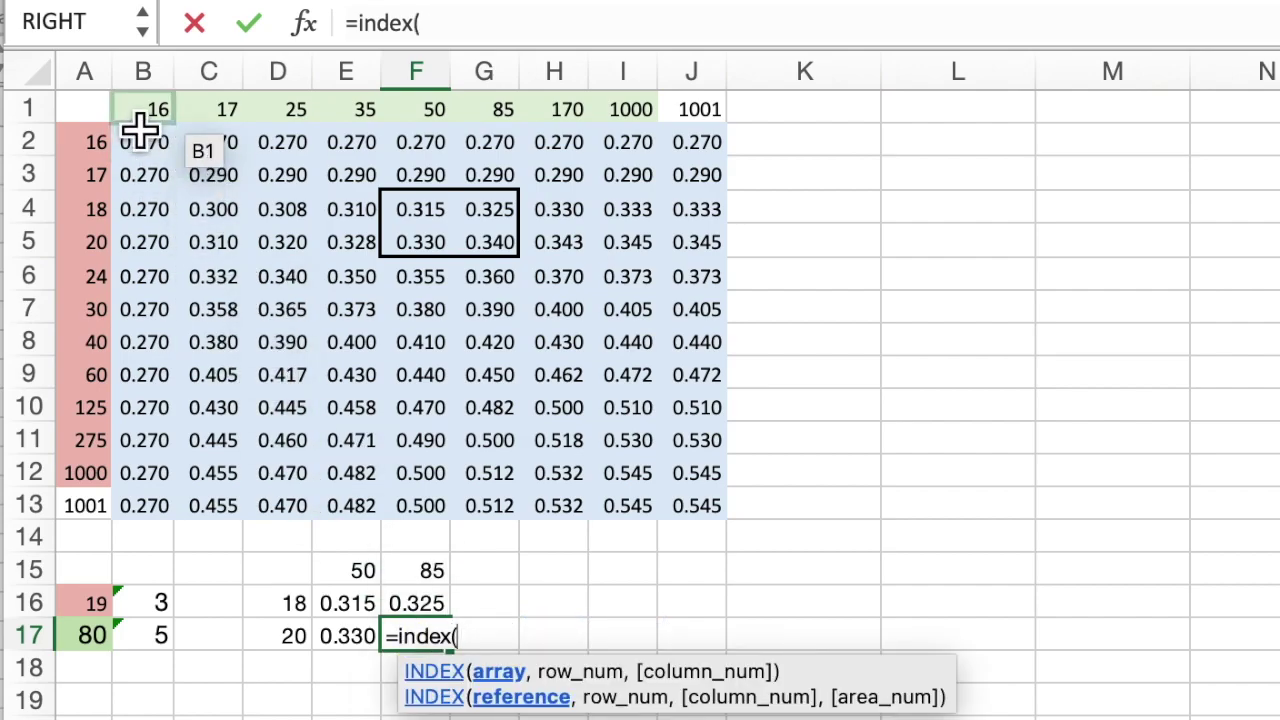
pyautogui.moveTo(160, 145); pyautogui.dragTo(714, 523)
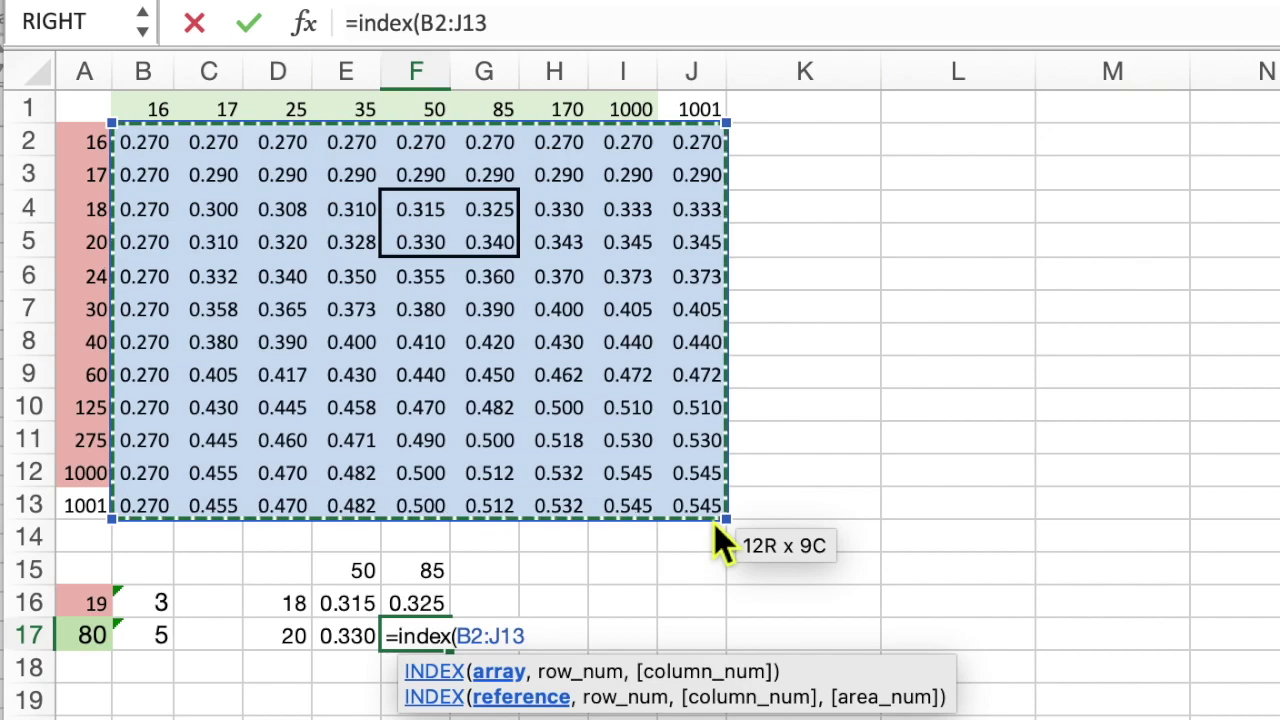
pyautogui.write(',')
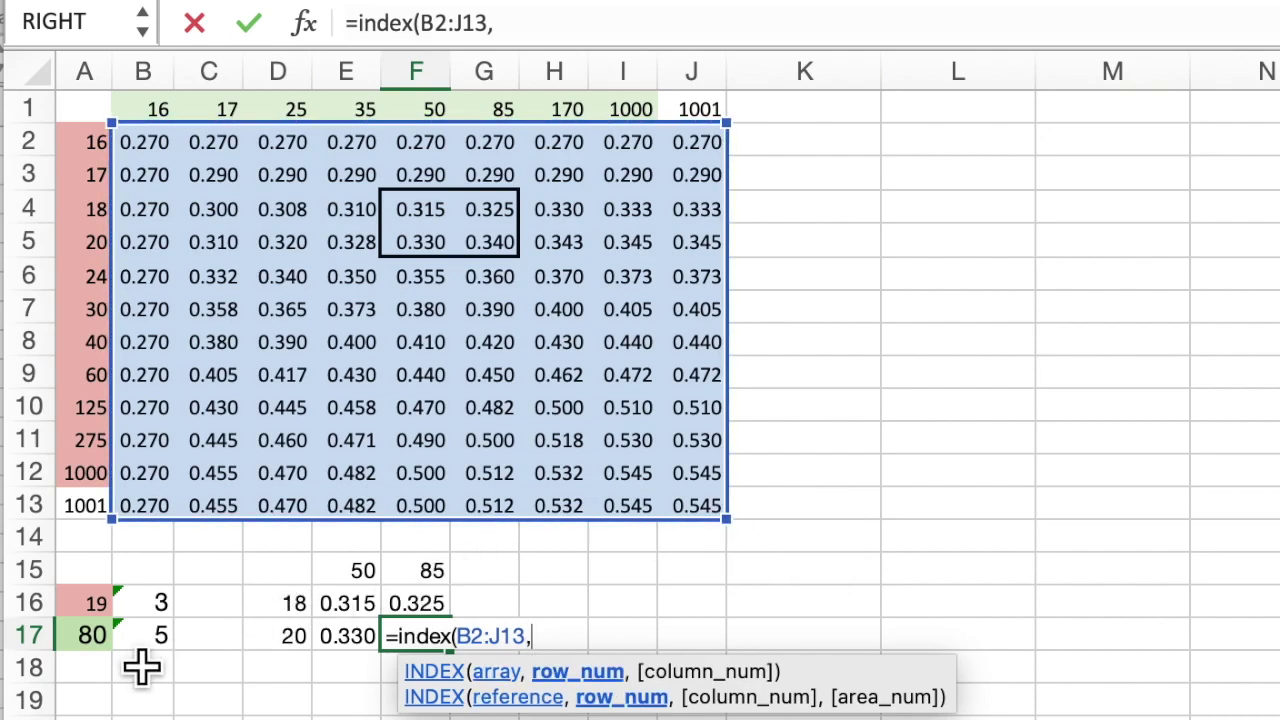
pyautogui.click(166, 610)
pyautogui.write('+1,')
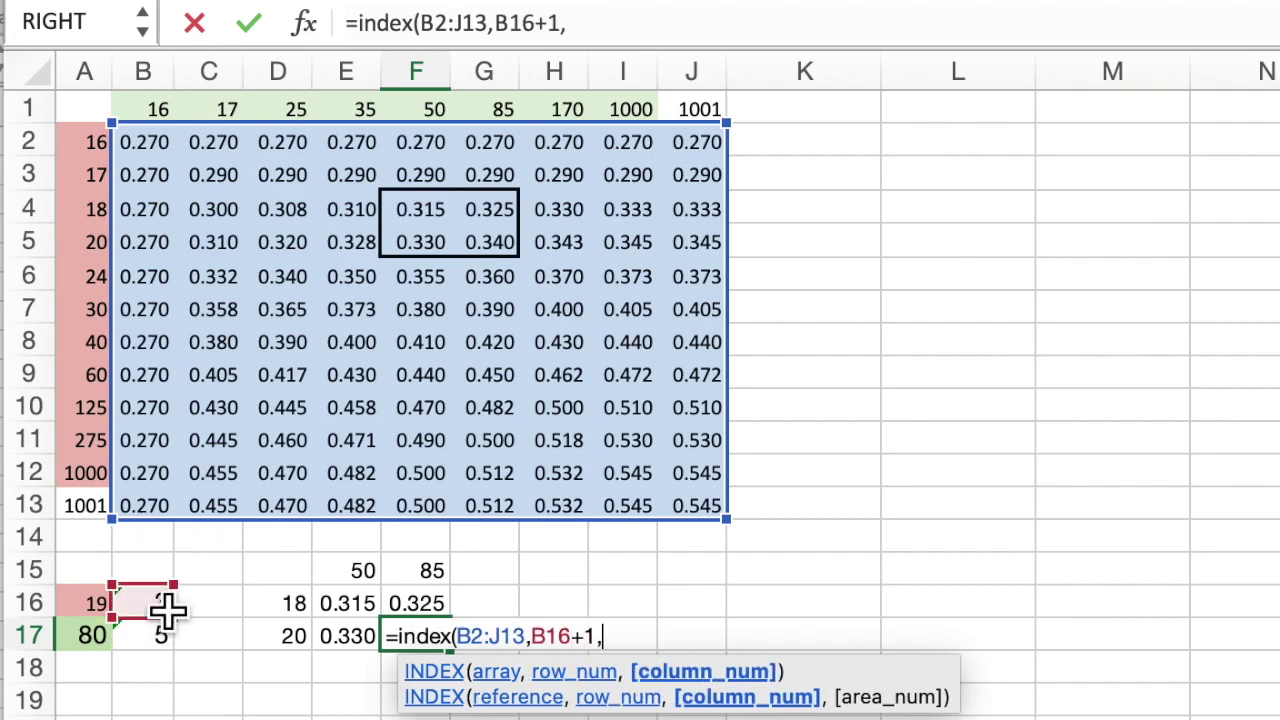
pyautogui.click(145, 640)
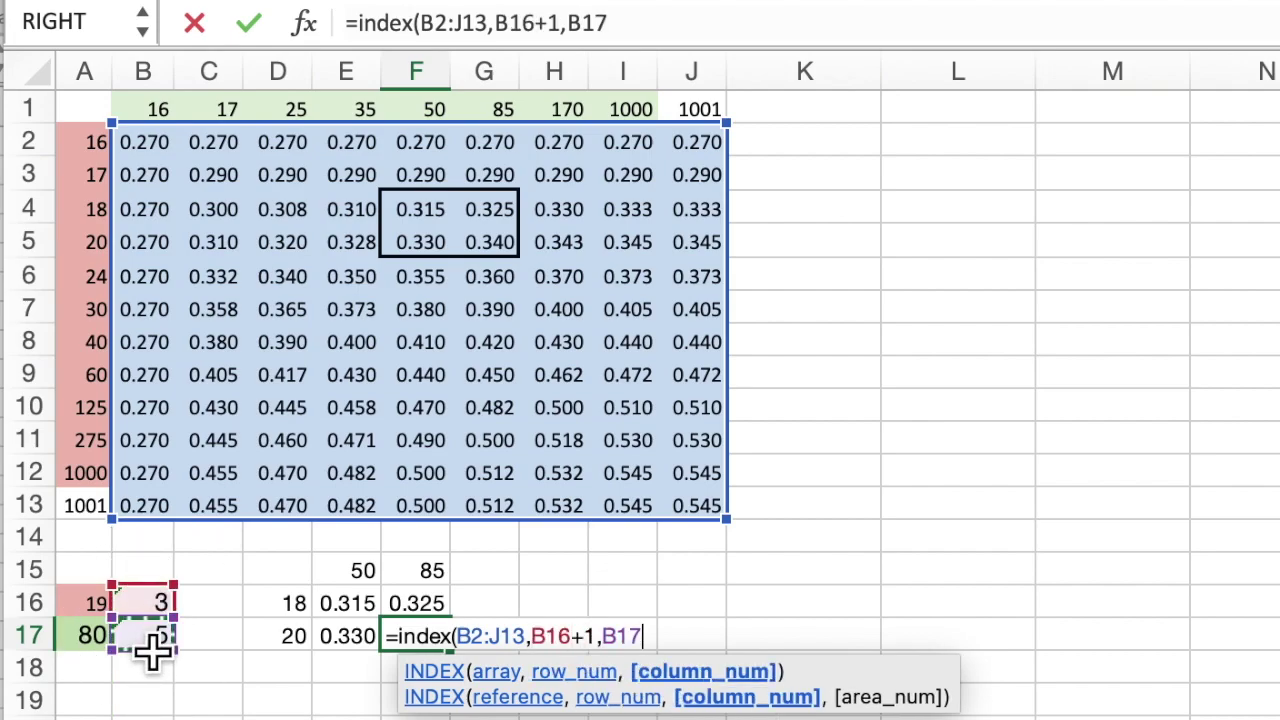
pyautogui.write('+1)')
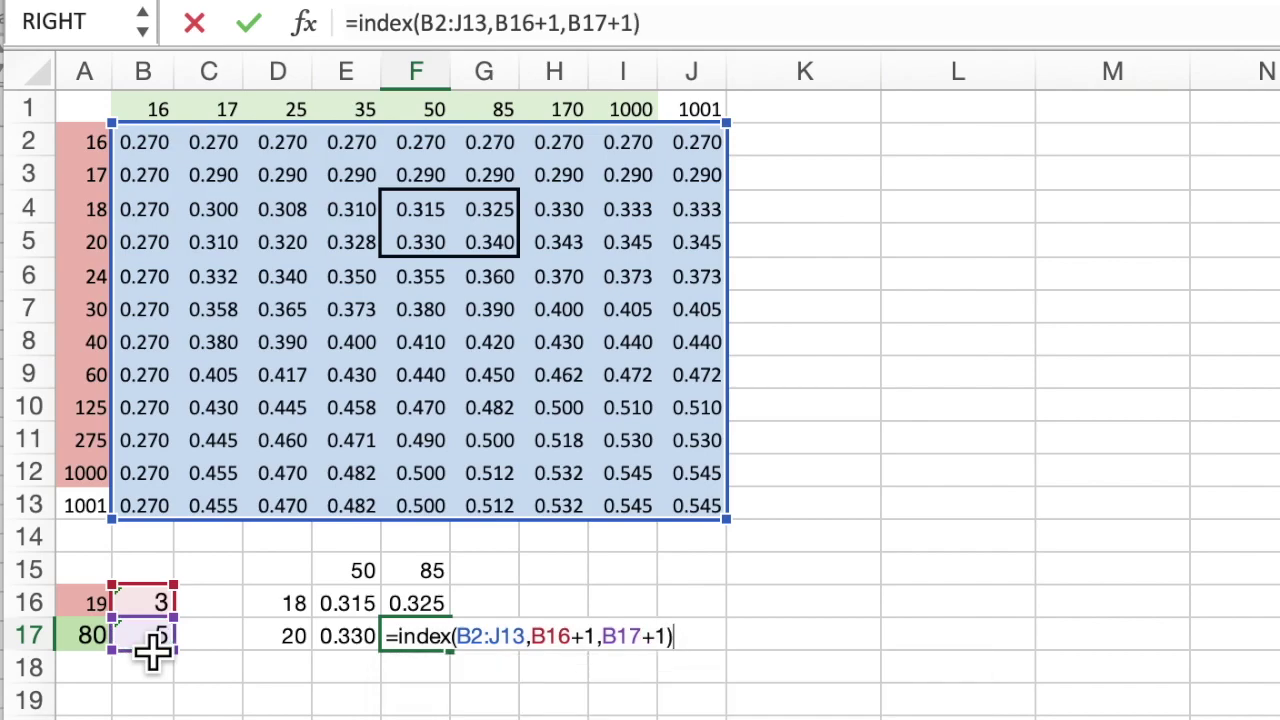
pyautogui.press('Return')
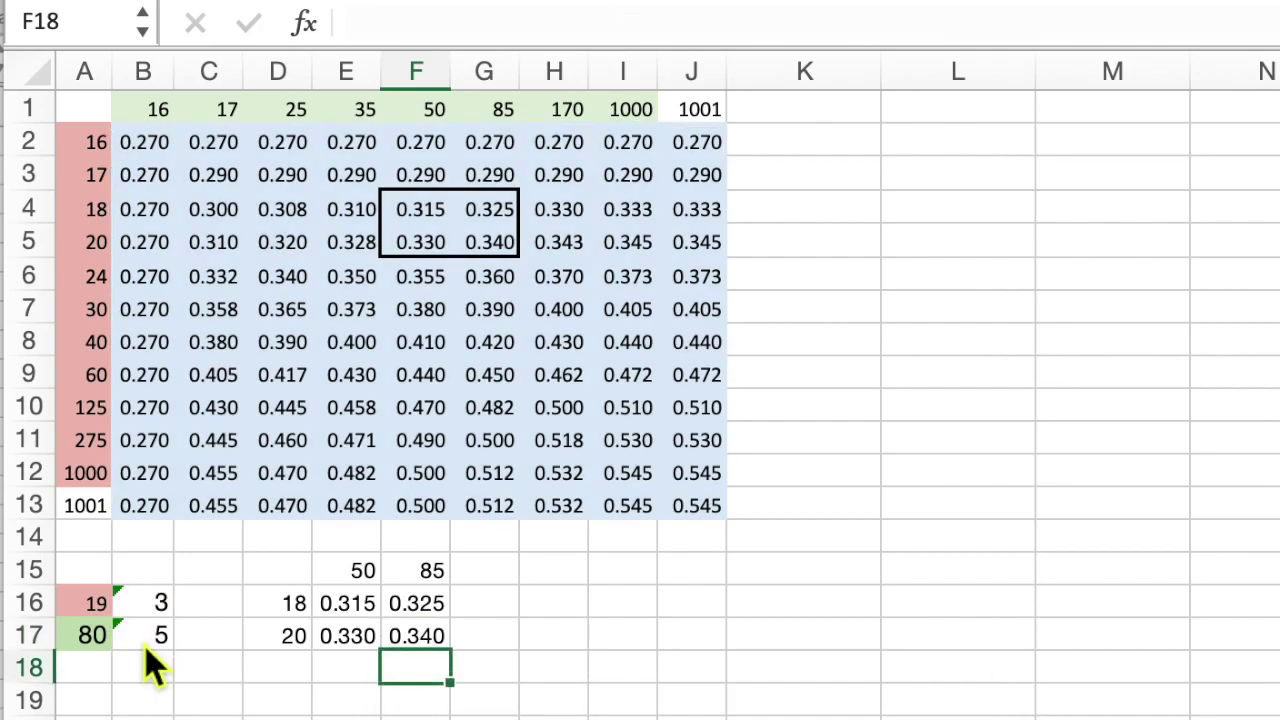
# Link H15 to header E15 (50) and I15 to header F15 (85).
pyautogui.click(569, 582)
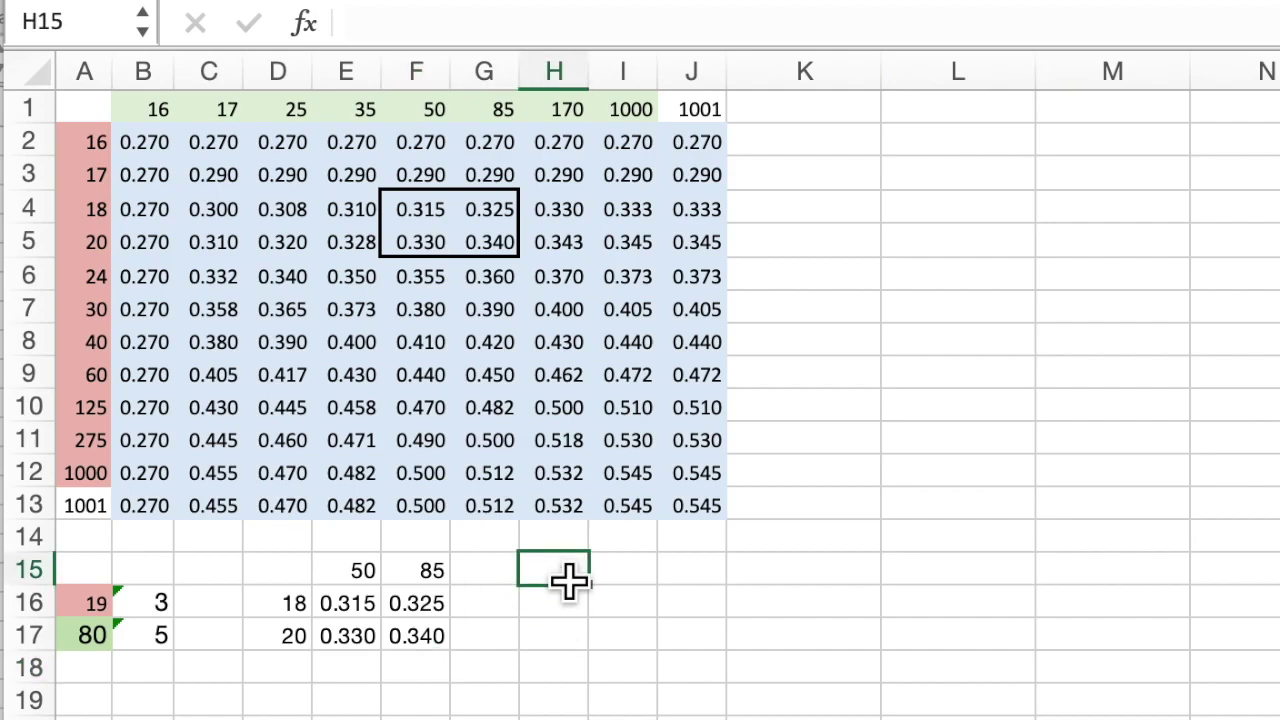
pyautogui.write('=')
pyautogui.click(342, 574)
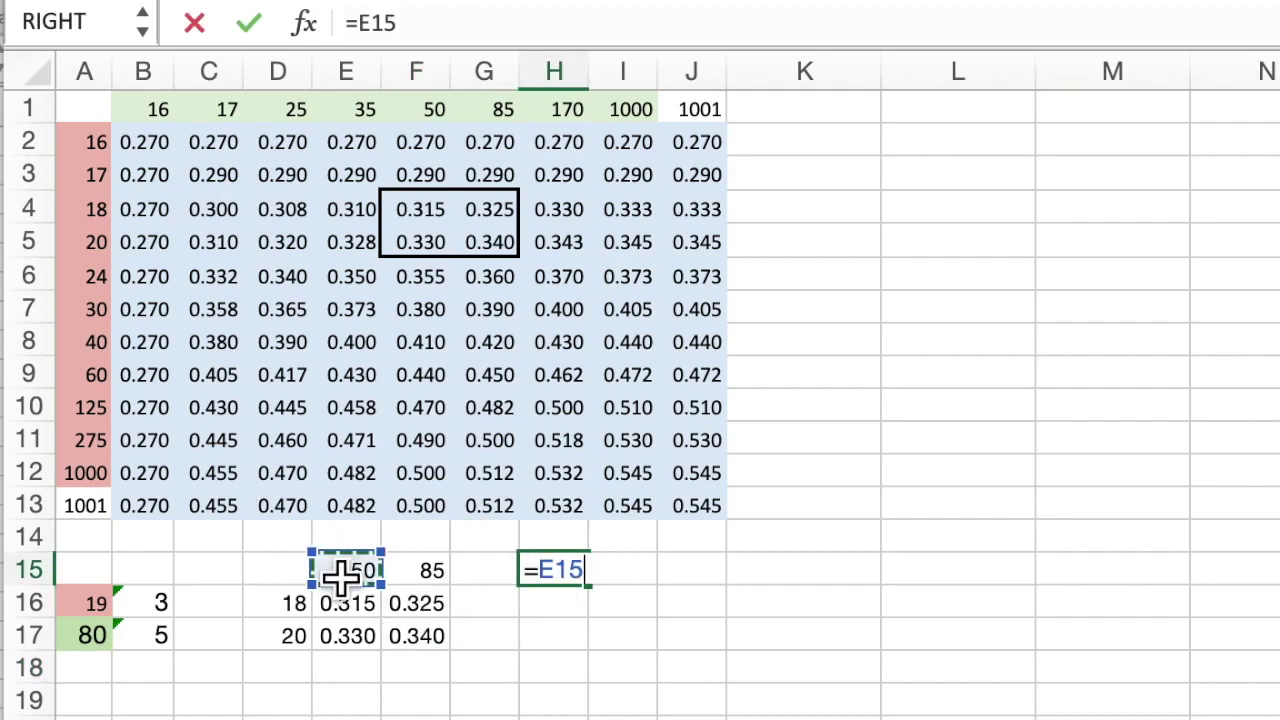
pyautogui.press('Return')
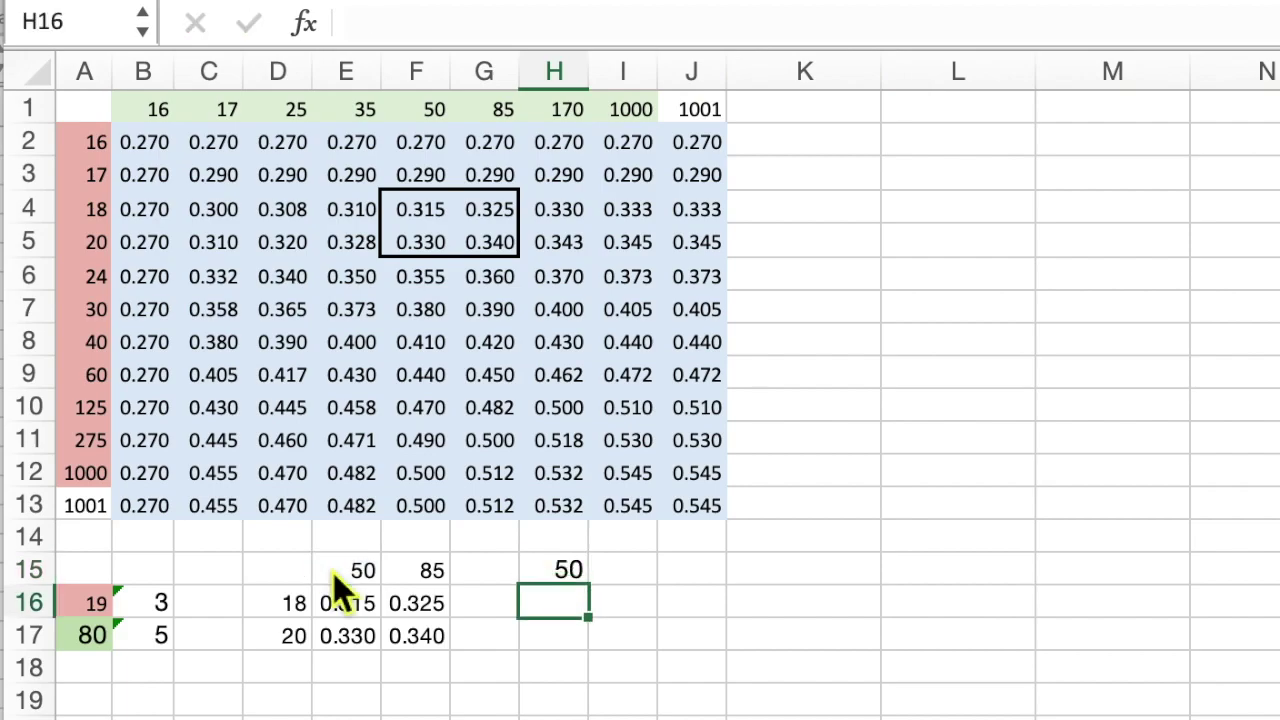
pyautogui.click(625, 578)
pyautogui.write('=')
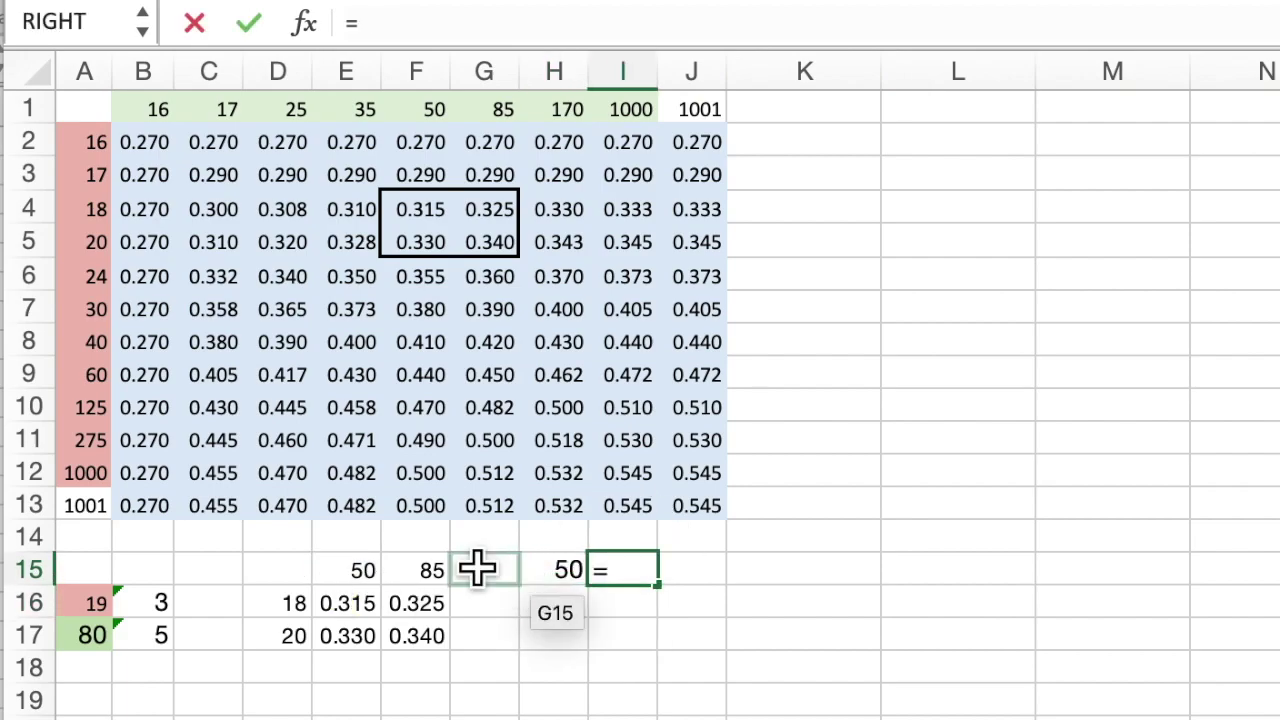
pyautogui.click(445, 572)
pyautogui.press('Return')
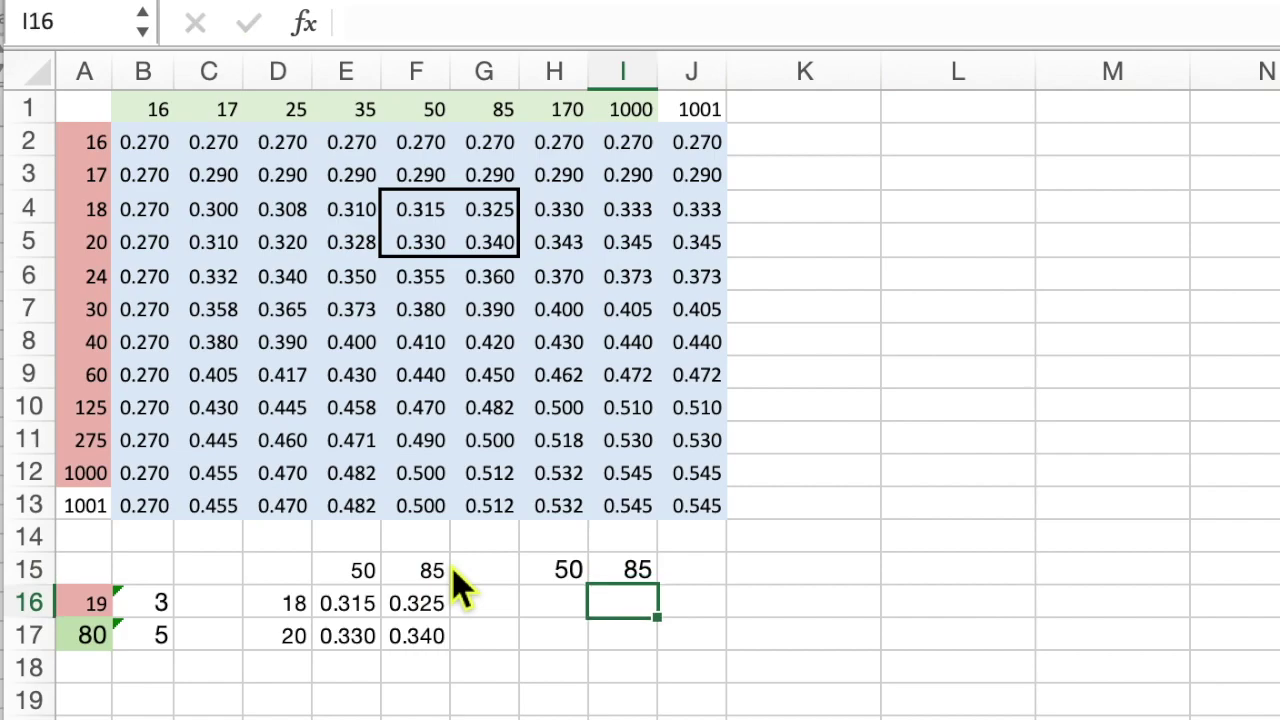
pyautogui.click(576, 614)
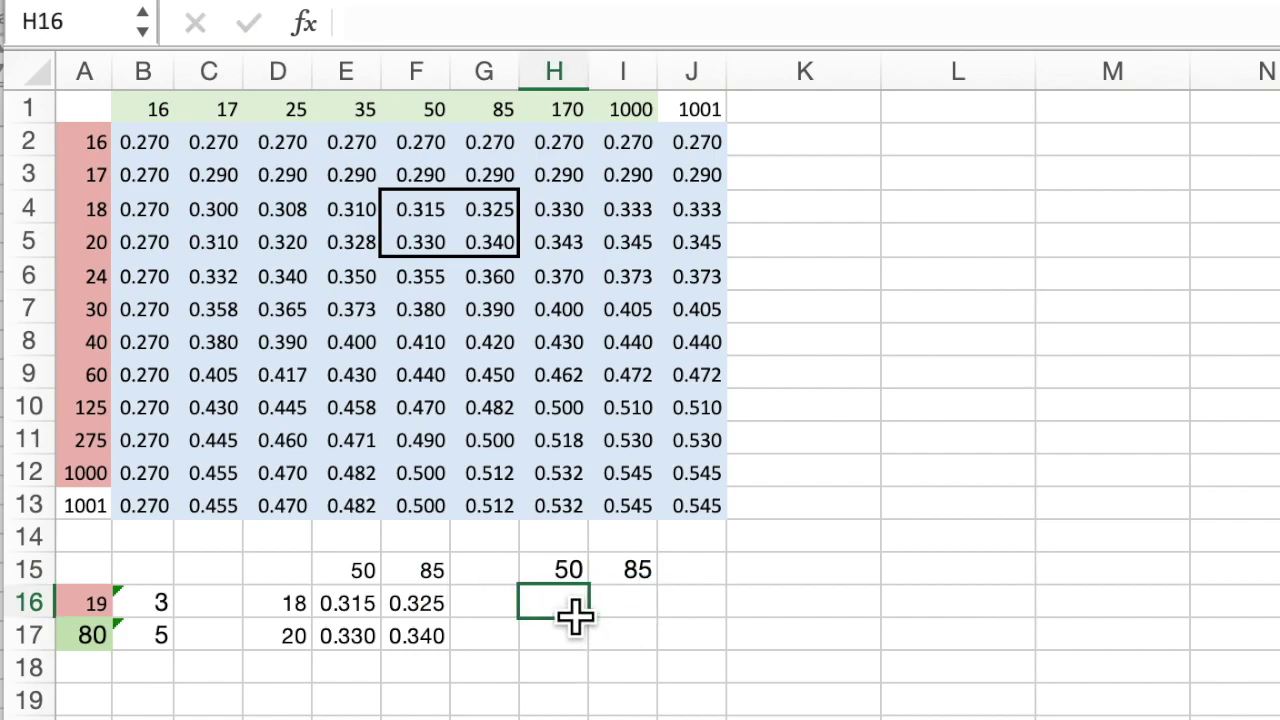
pyautogui.write('=')
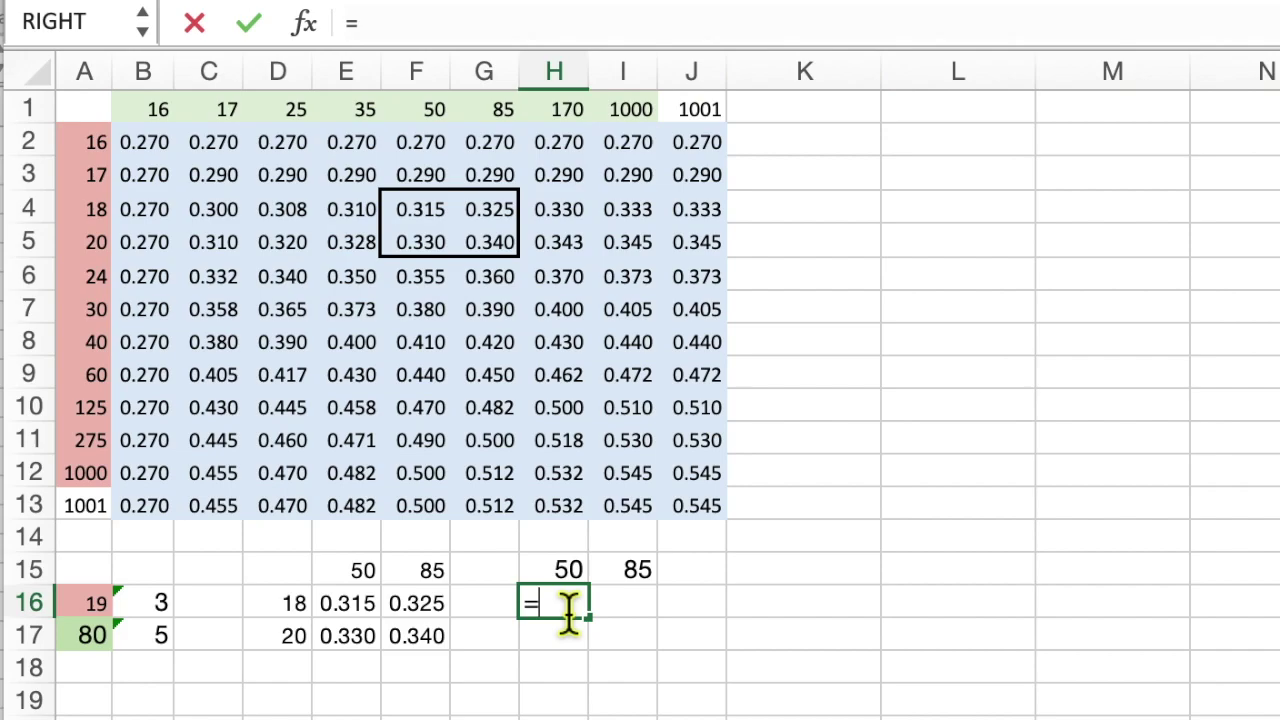
# Start a FORECAST.LINEAR formula in H16 with the 19 in A16 as the x value.
pyautogui.write('for')
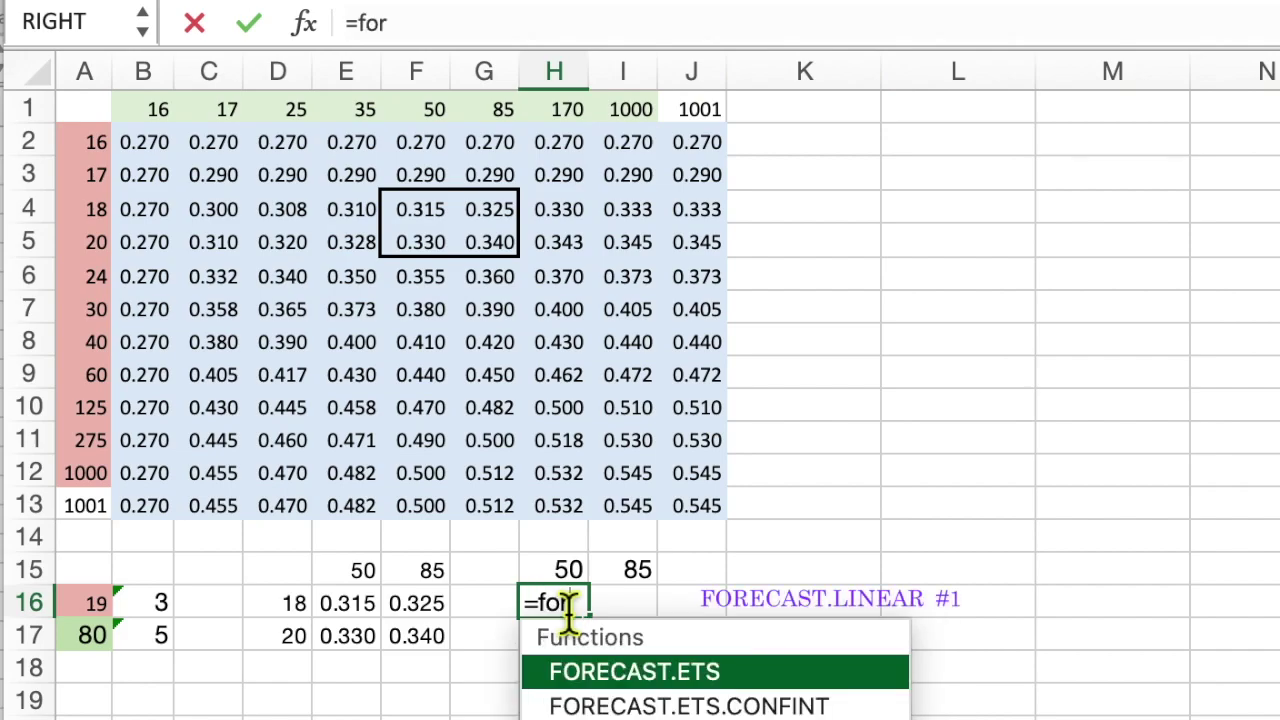
pyautogui.write('recas')
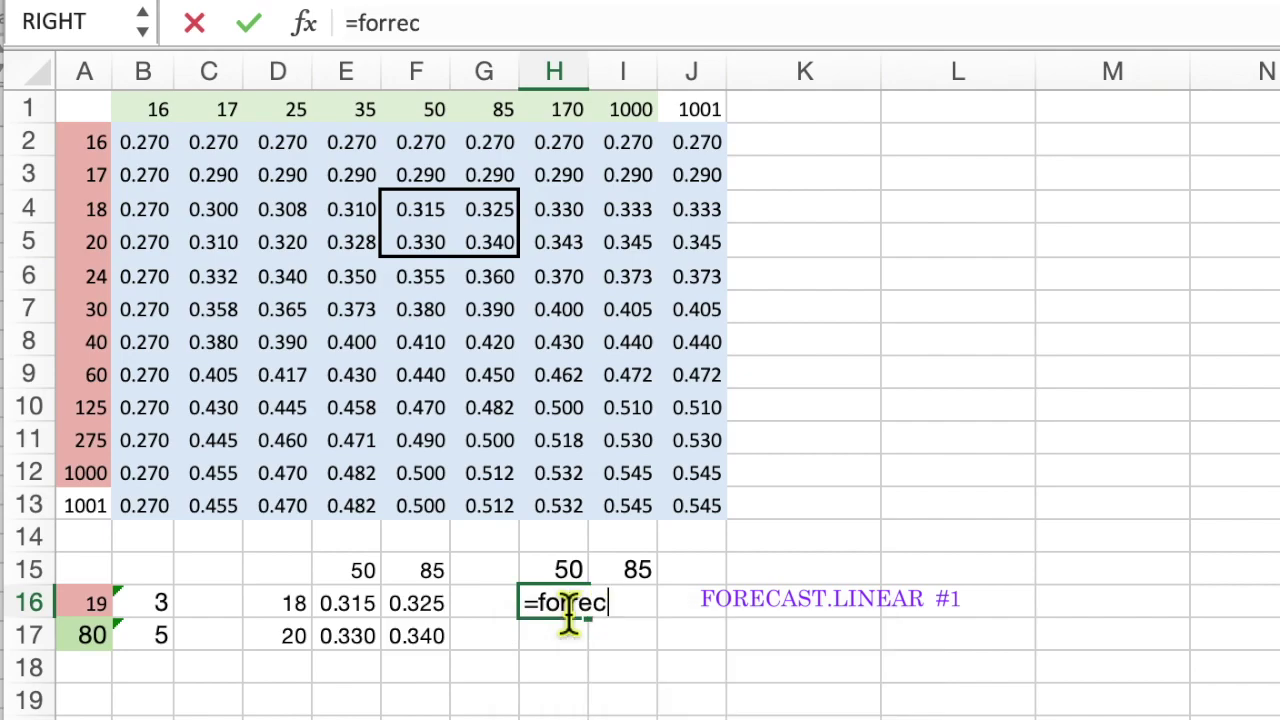
pyautogui.press('BackSpace')
pyautogui.press('BackSpace')
pyautogui.press('BackSpace')
pyautogui.press('BackSpace')
pyautogui.press('BackSpace')
pyautogui.write('ecast.li')
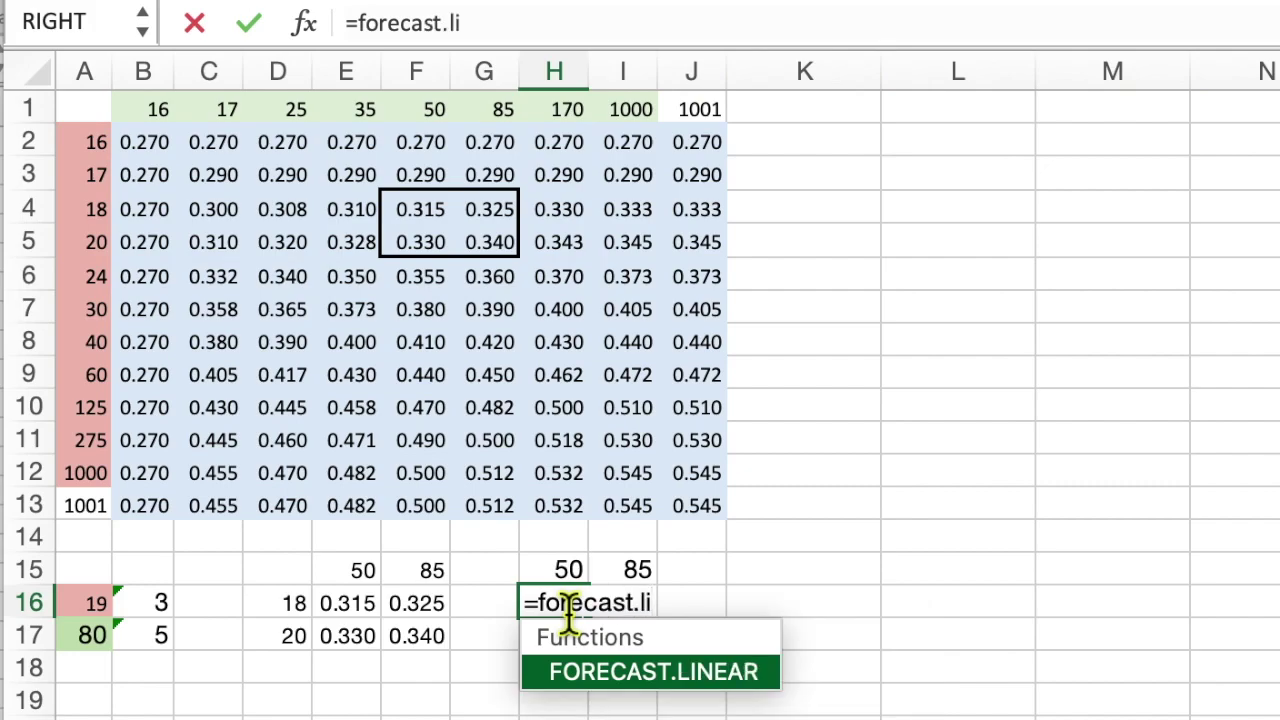
pyautogui.doubleClick(610, 684)
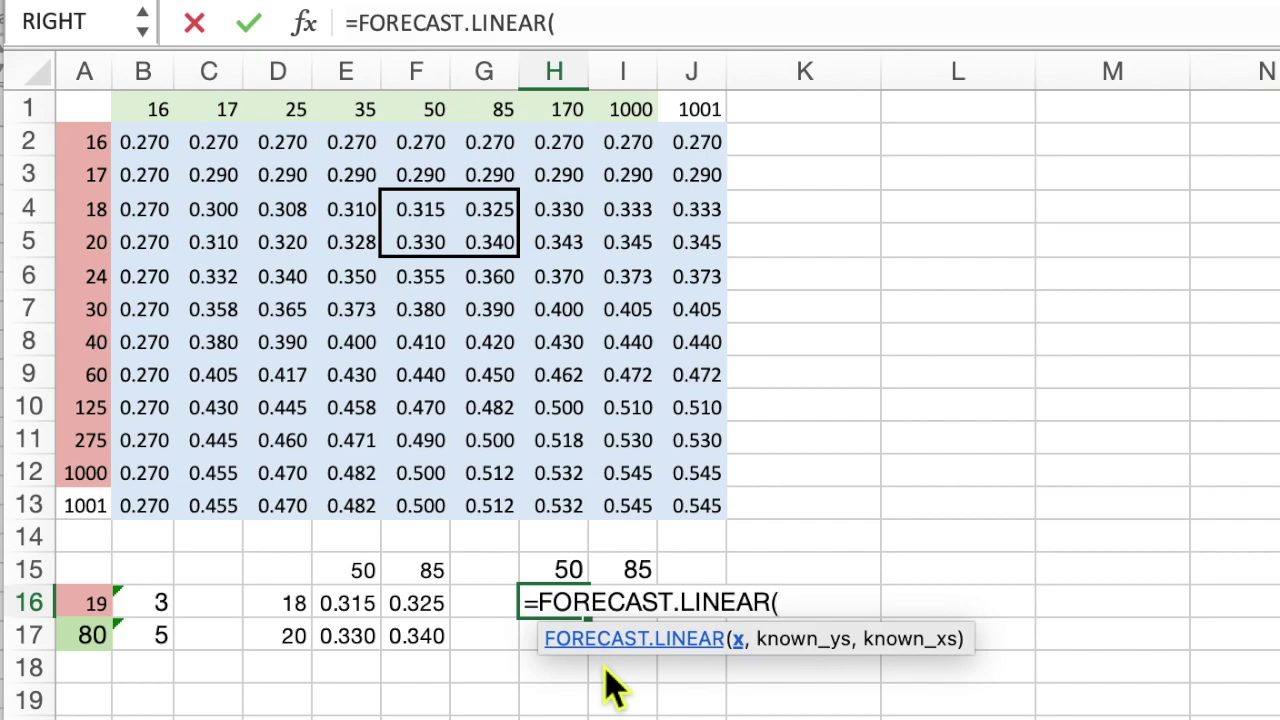
pyautogui.click(92, 616)
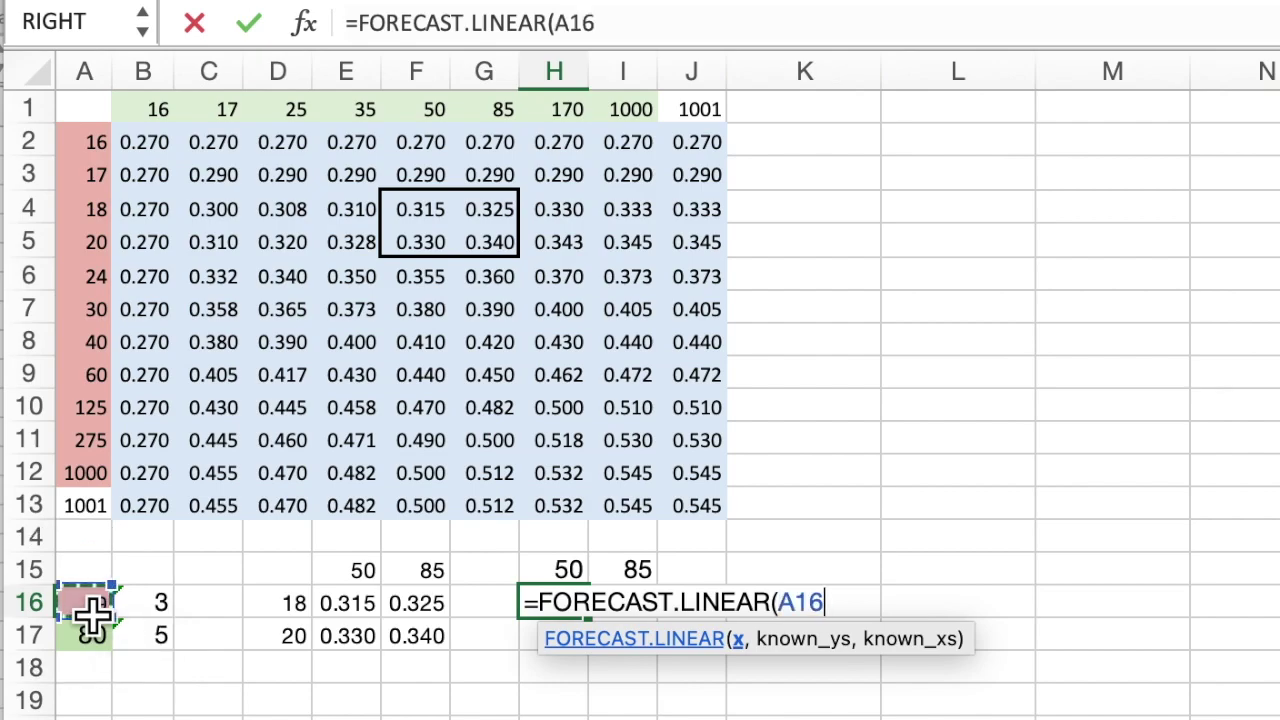
pyautogui.write(',')
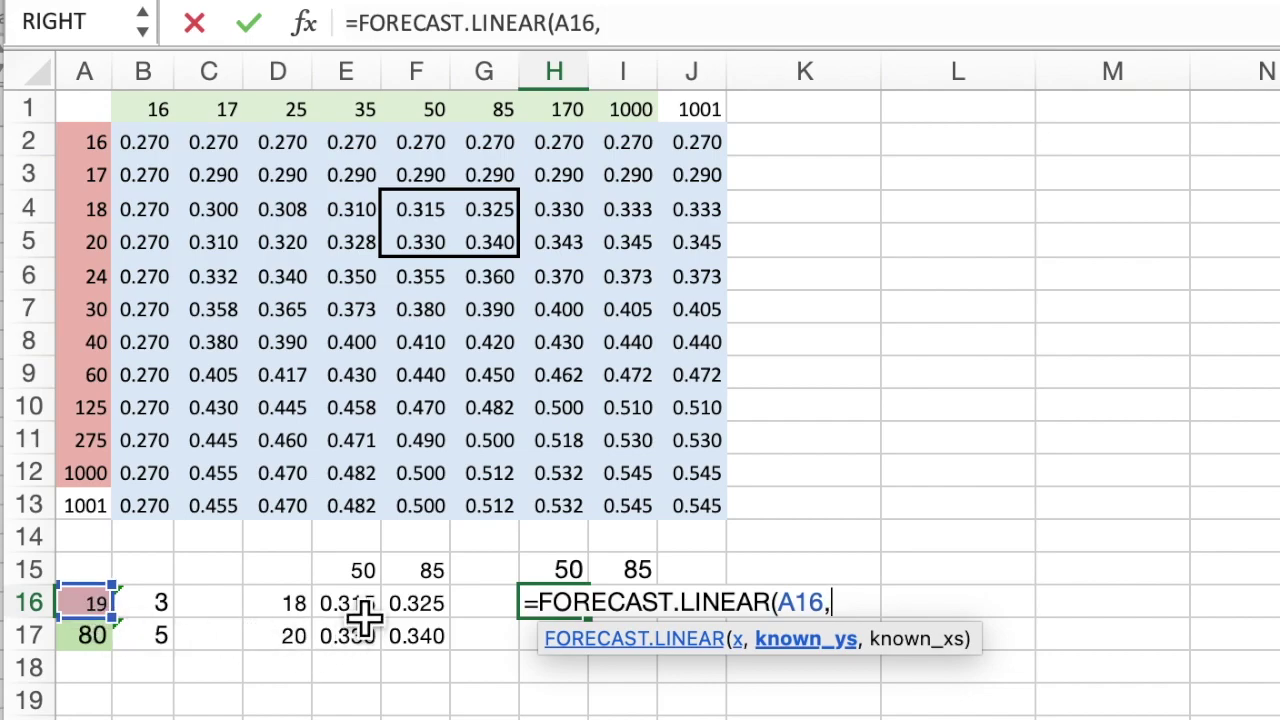
# Complete H16 with known y E16:E17 and known x D16:D17, returning 0.3225.
pyautogui.moveTo(363, 620); pyautogui.dragTo(363, 640)
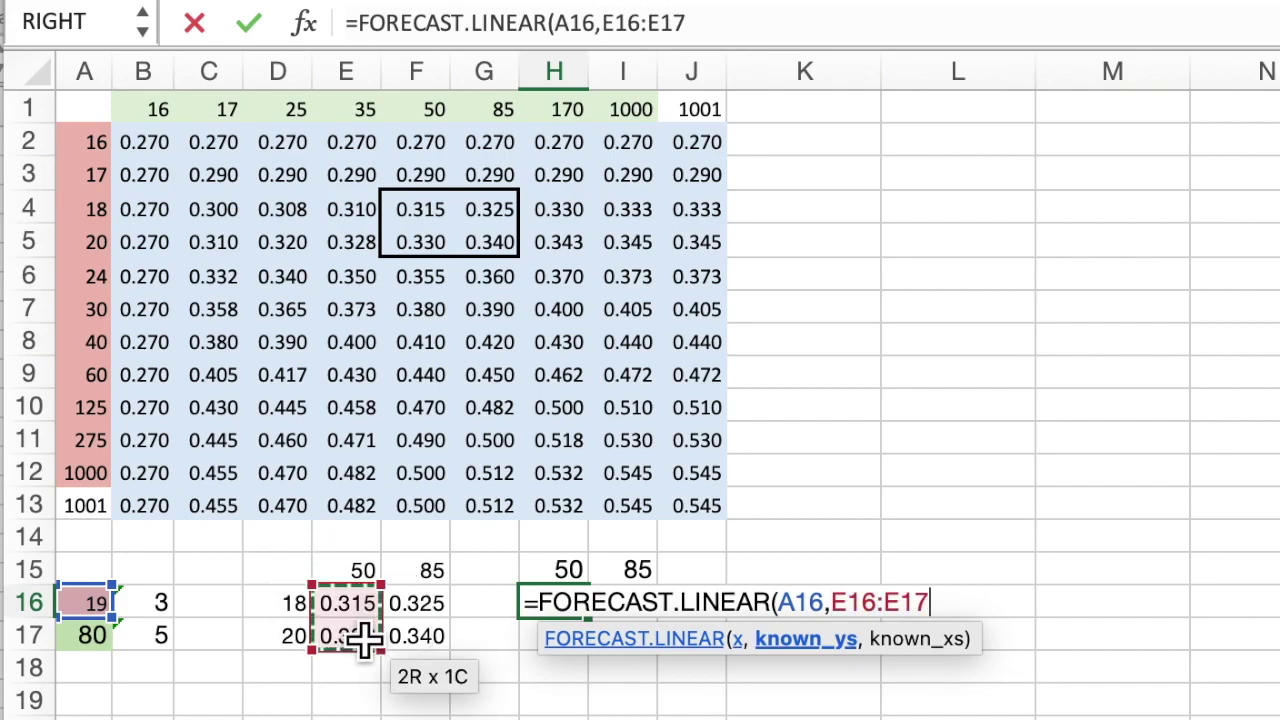
pyautogui.write(',')
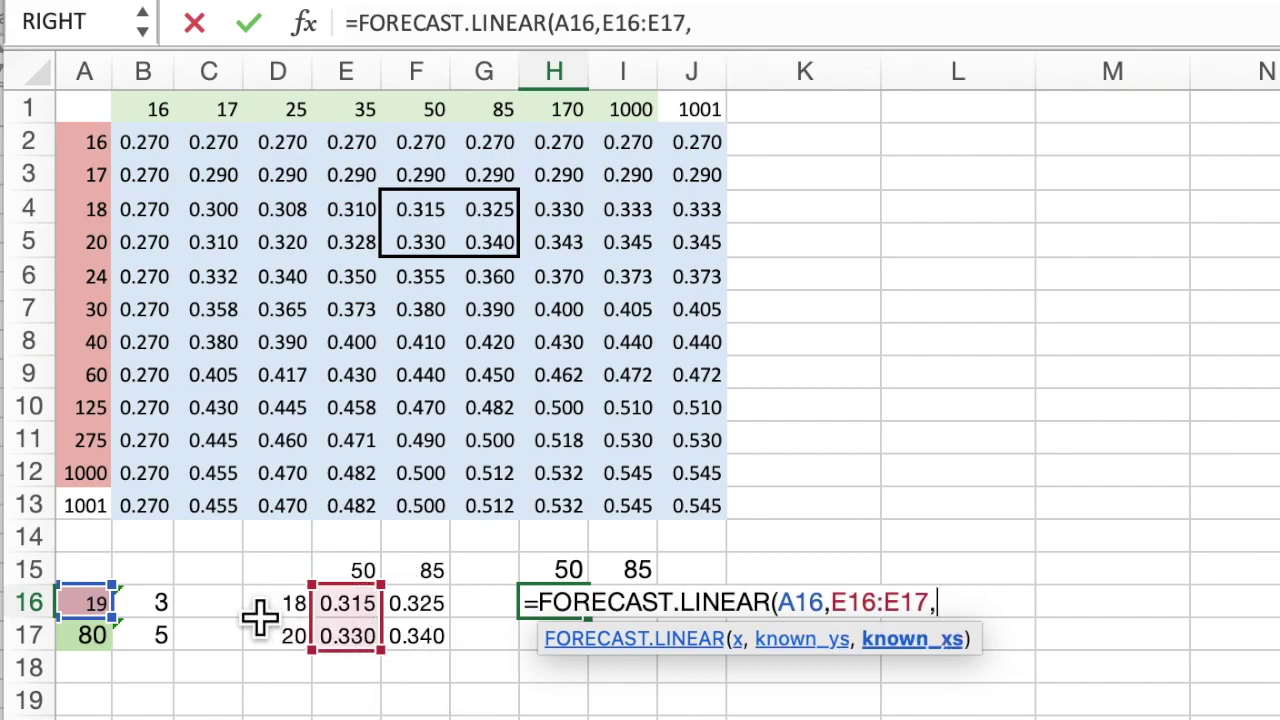
pyautogui.moveTo(286, 612); pyautogui.dragTo(282, 645)
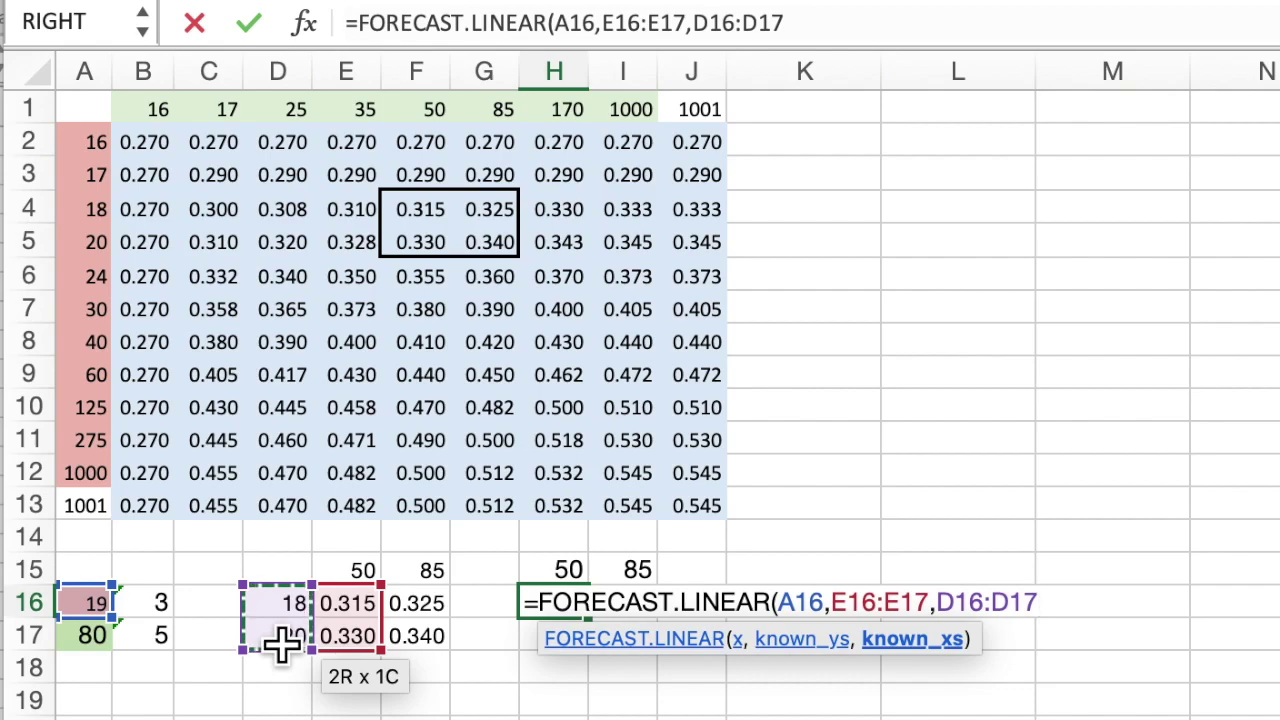
pyautogui.write('_')
pyautogui.press('BackSpace')
pyautogui.write(')')
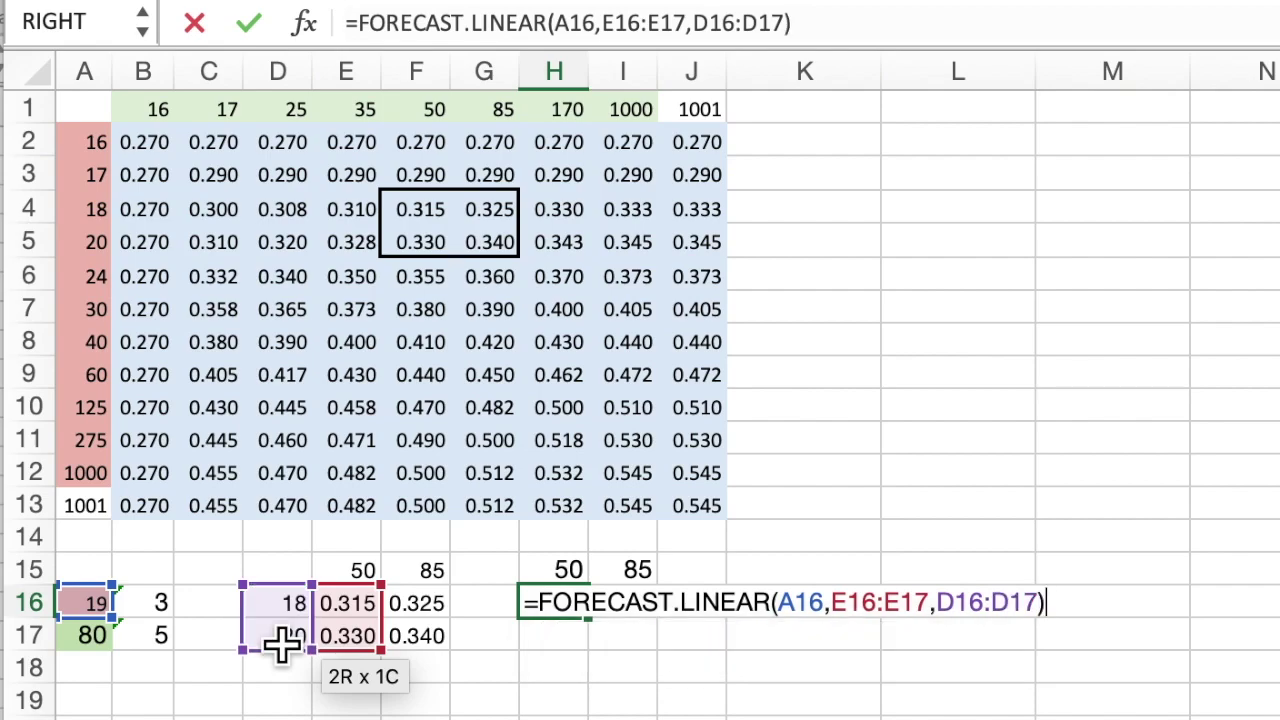
pyautogui.press('Return')
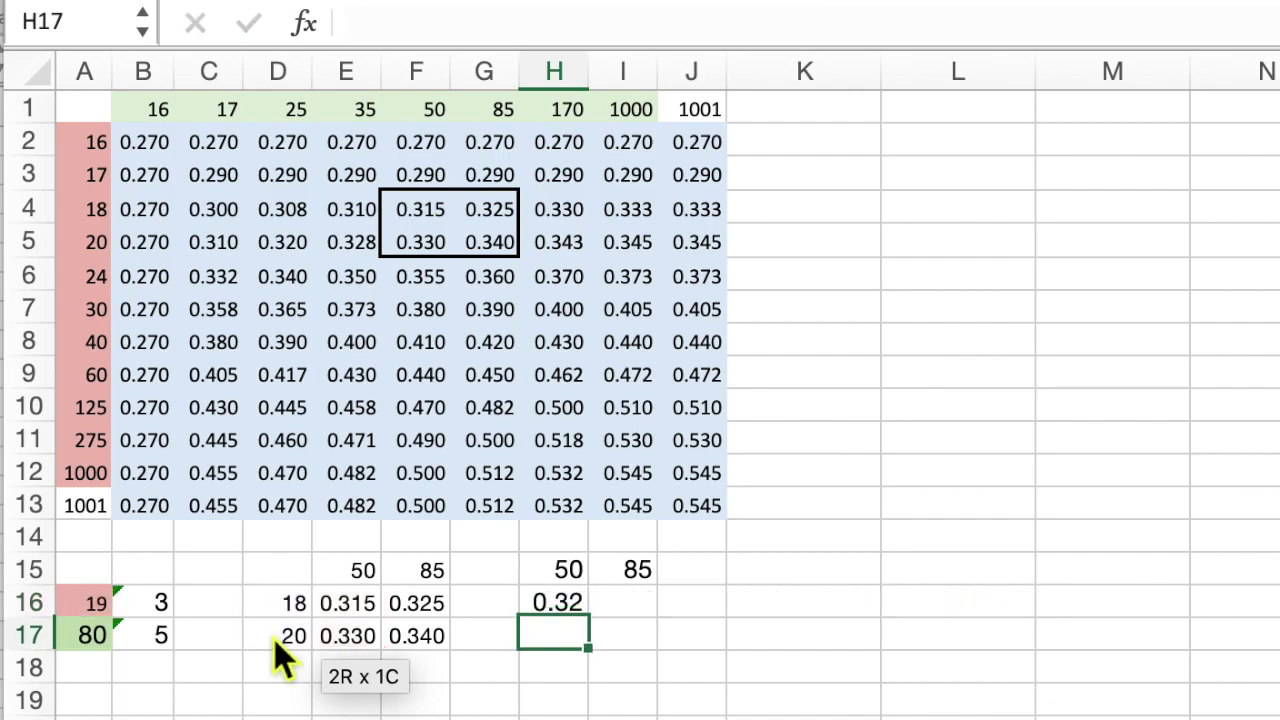
pyautogui.click(558, 604)
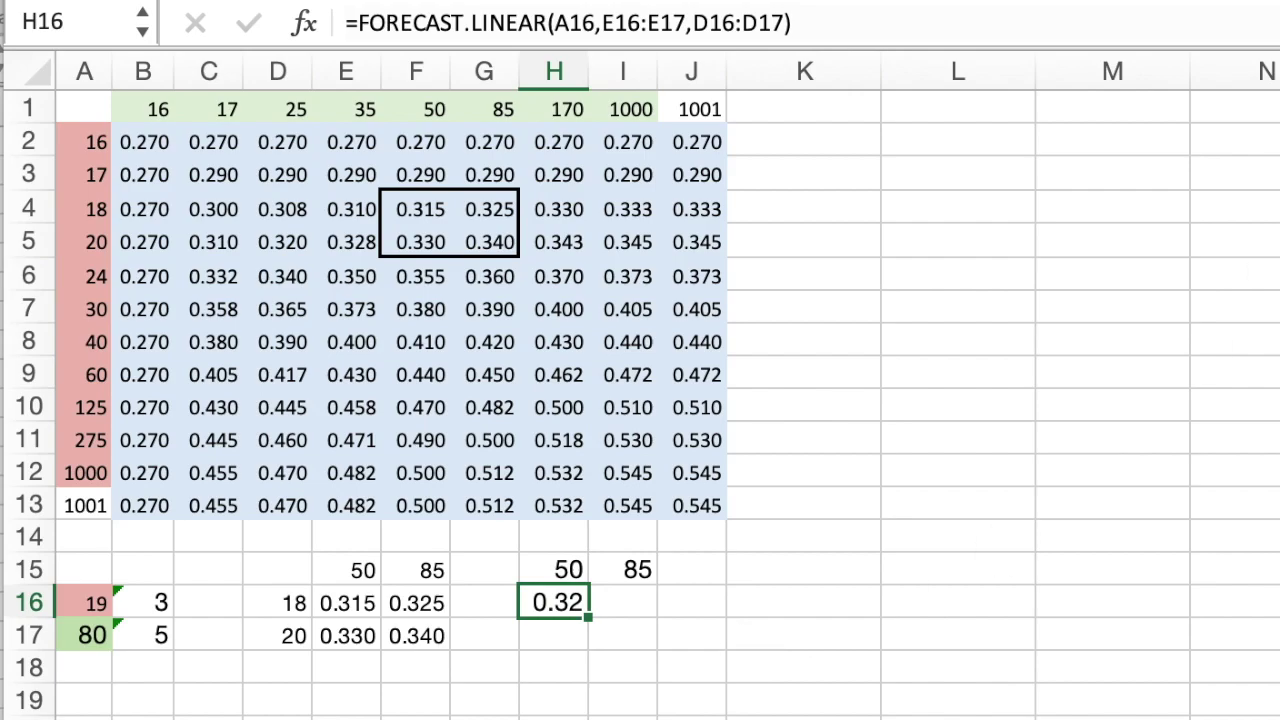
pyautogui.click(665, 608)
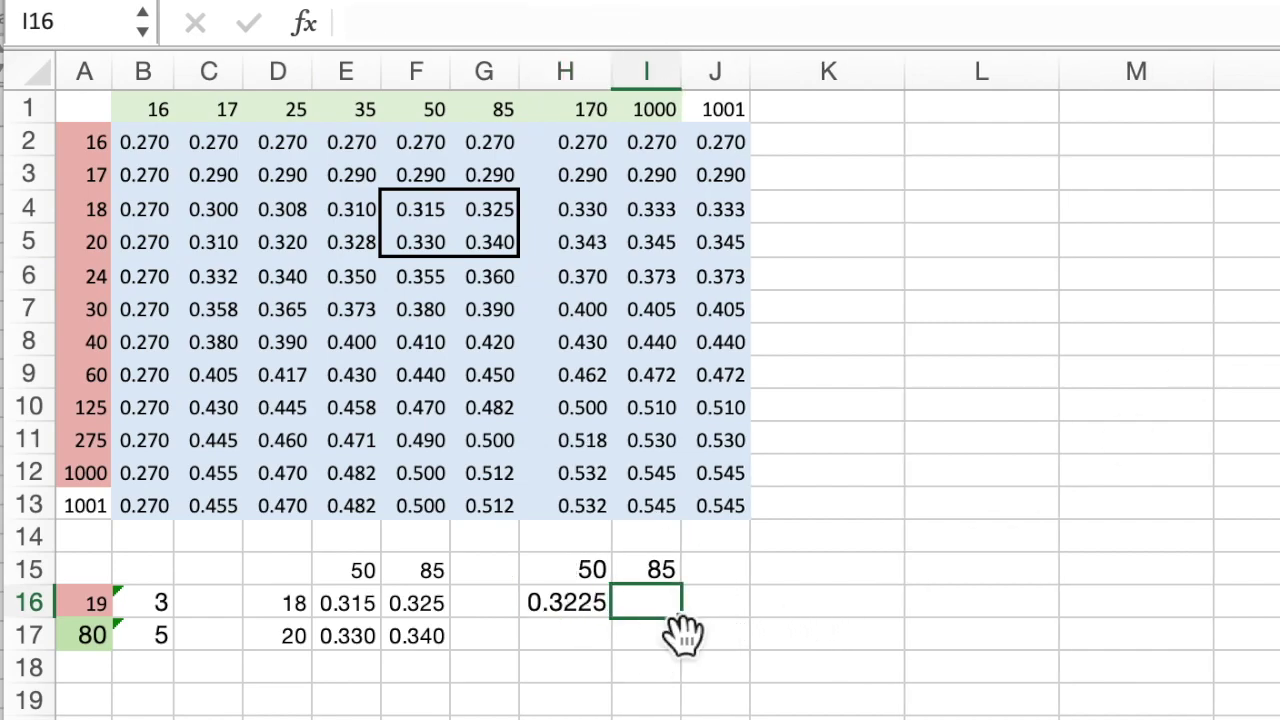
pyautogui.write('=')
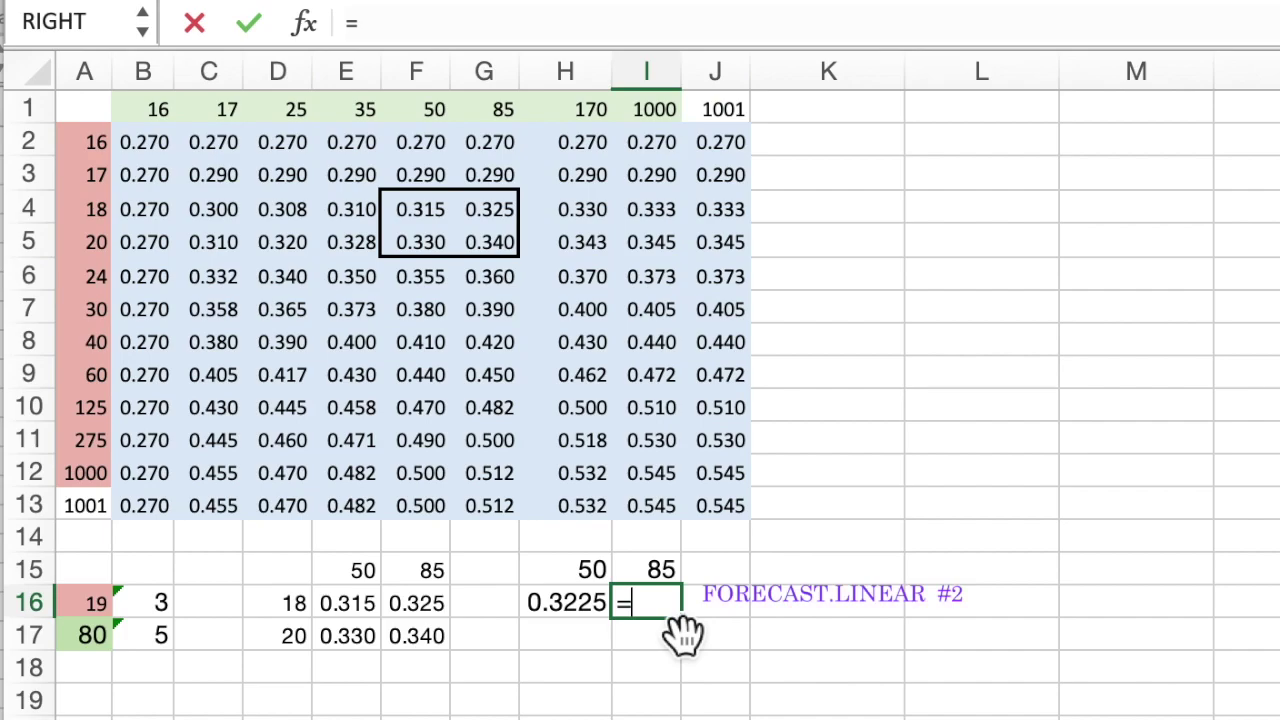
pyautogui.write('fore')
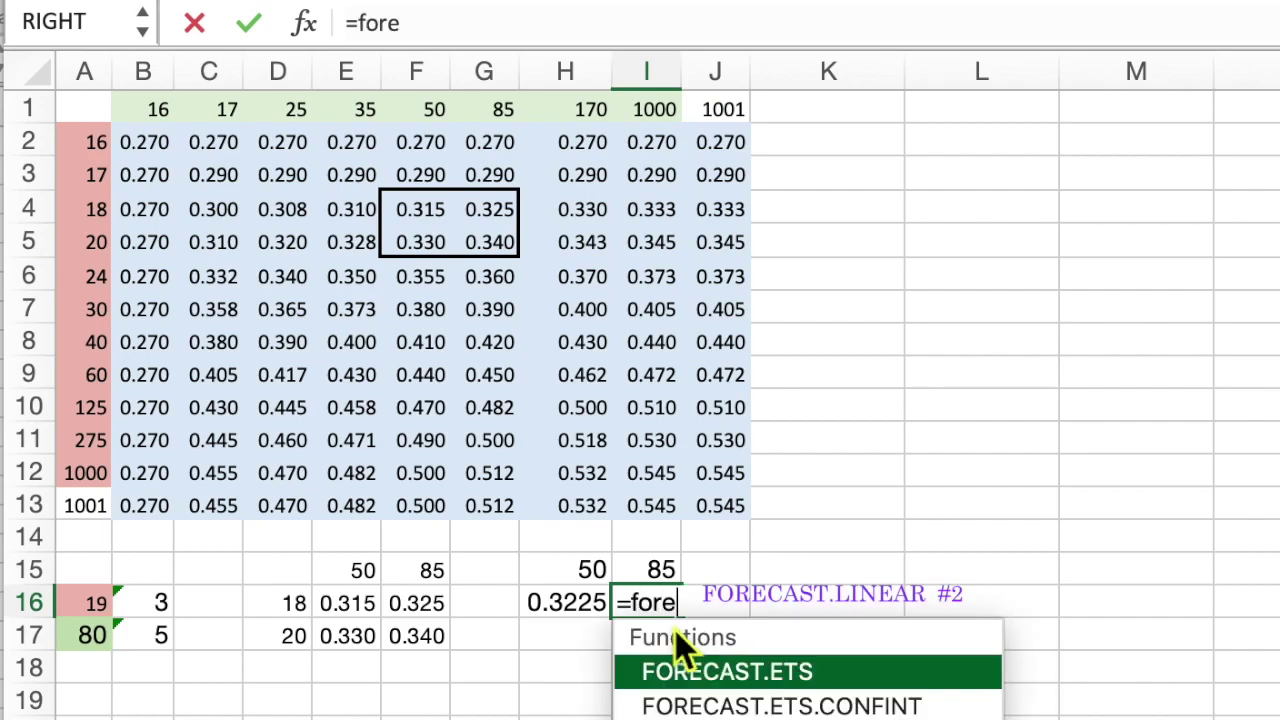
pyautogui.write('cast')
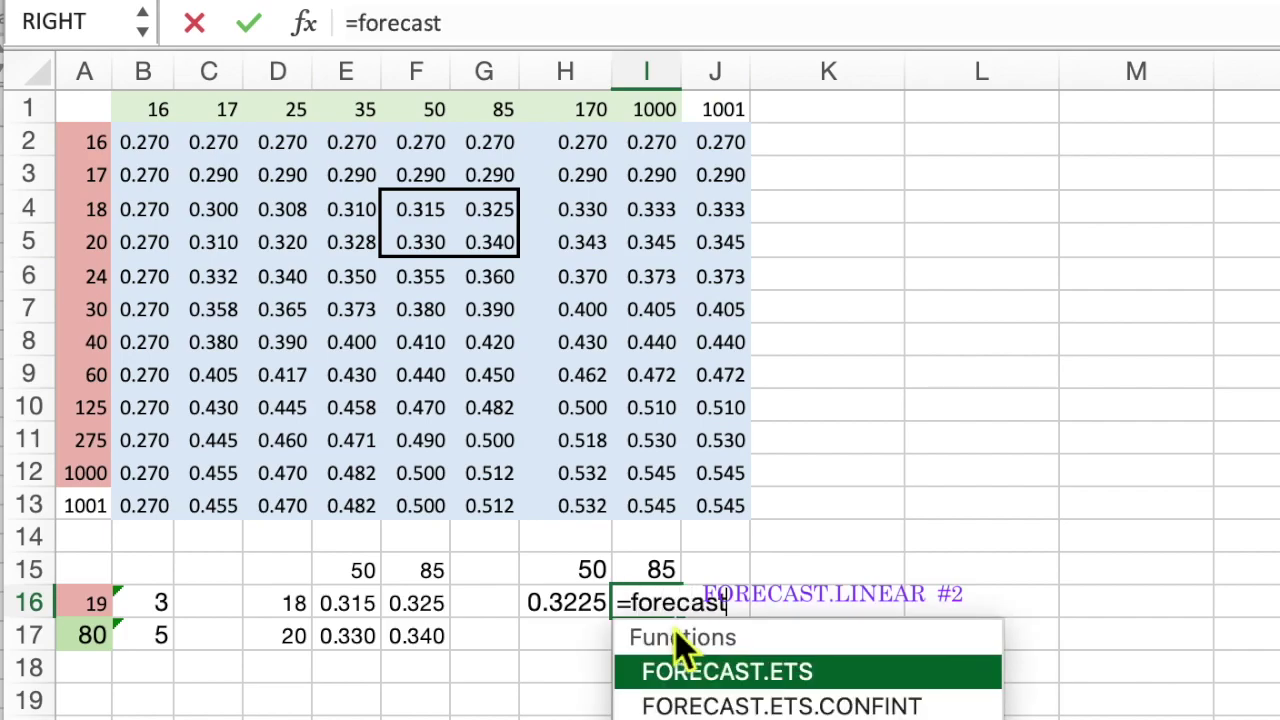
pyautogui.write('.l')
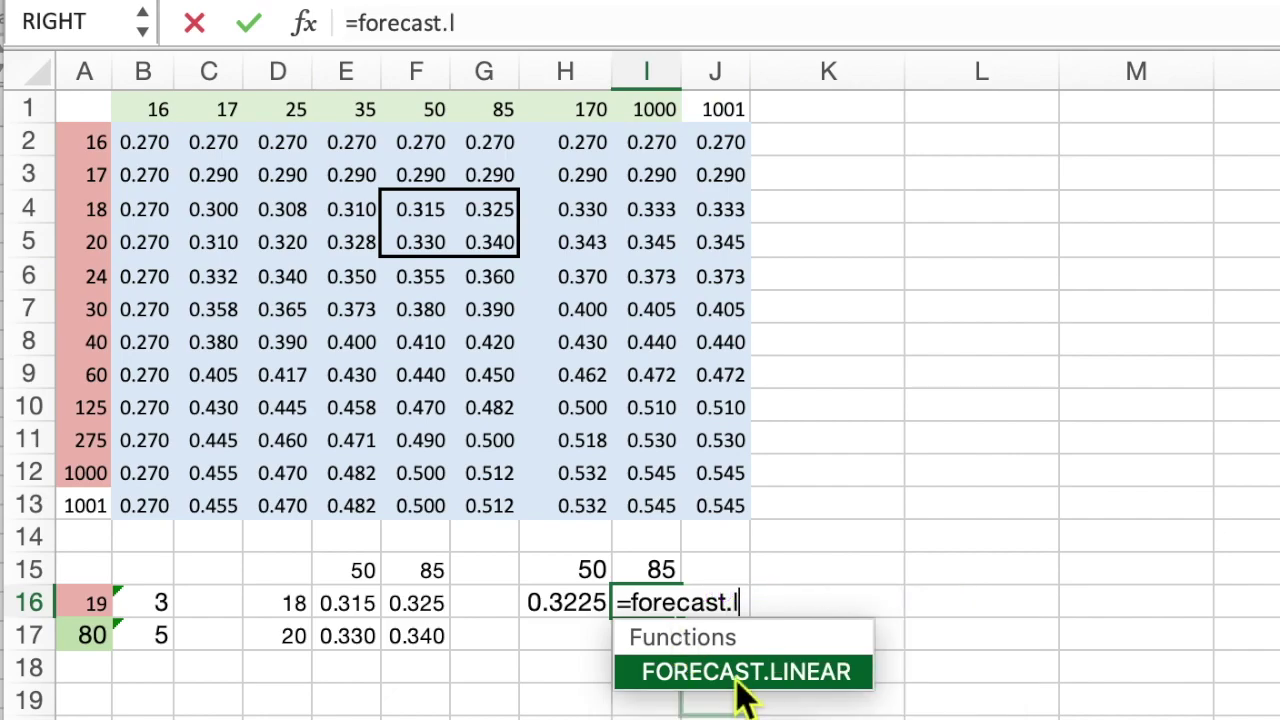
# Complete I16 as =FORECAST.LINEAR(A16,F16:F17,D16:D17), returning 0.3325.
pyautogui.doubleClick(742, 697)
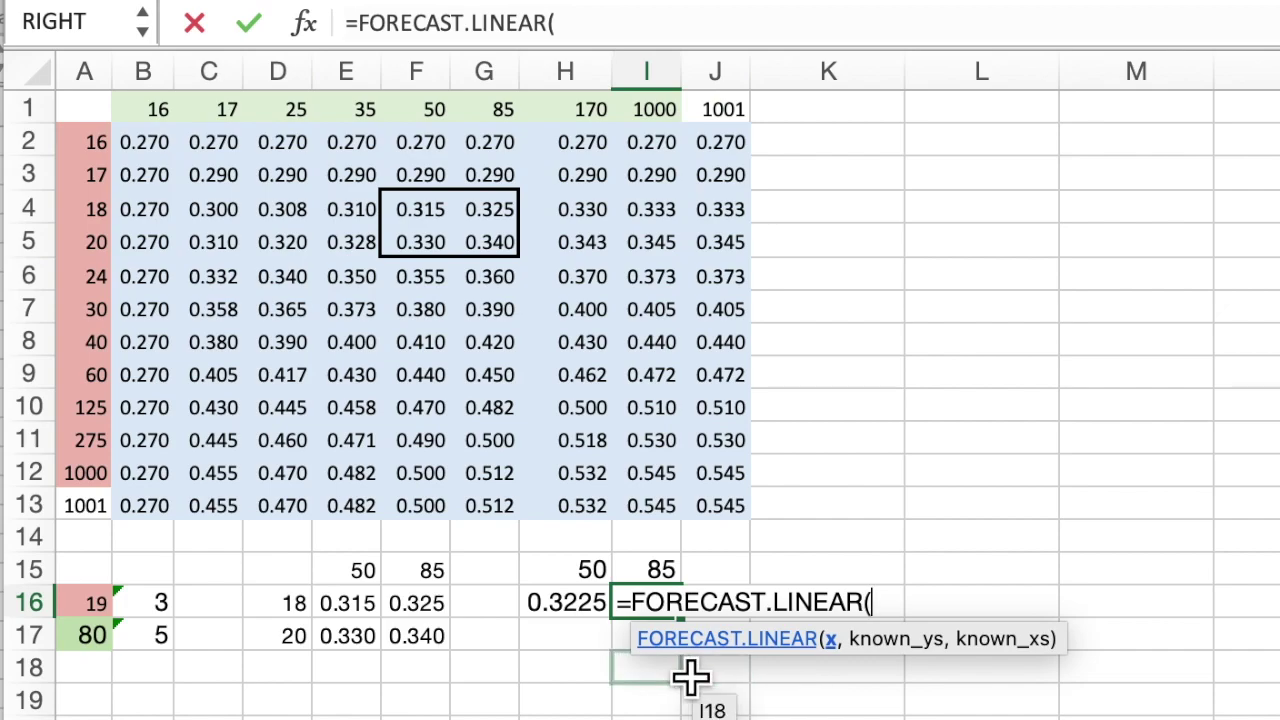
pyautogui.click(103, 608)
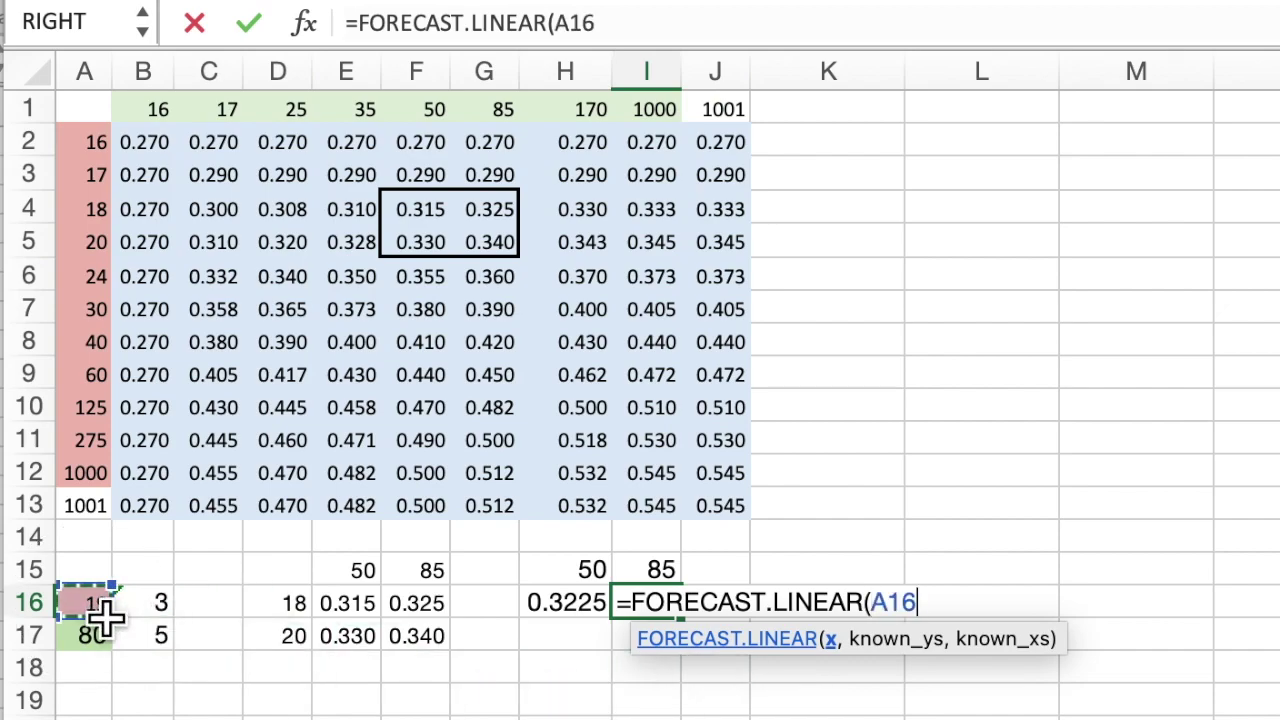
pyautogui.write(',')
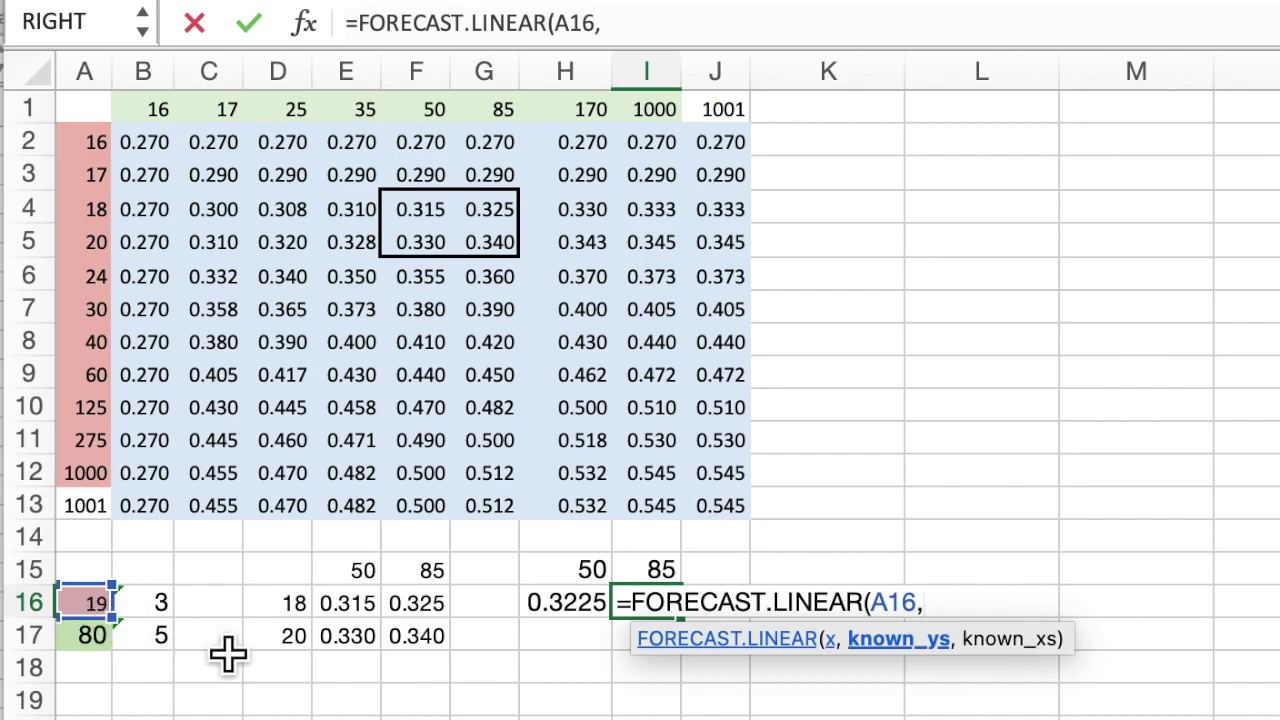
pyautogui.click(423, 603)
pyautogui.moveTo(430, 635); pyautogui.dragTo(430, 637)
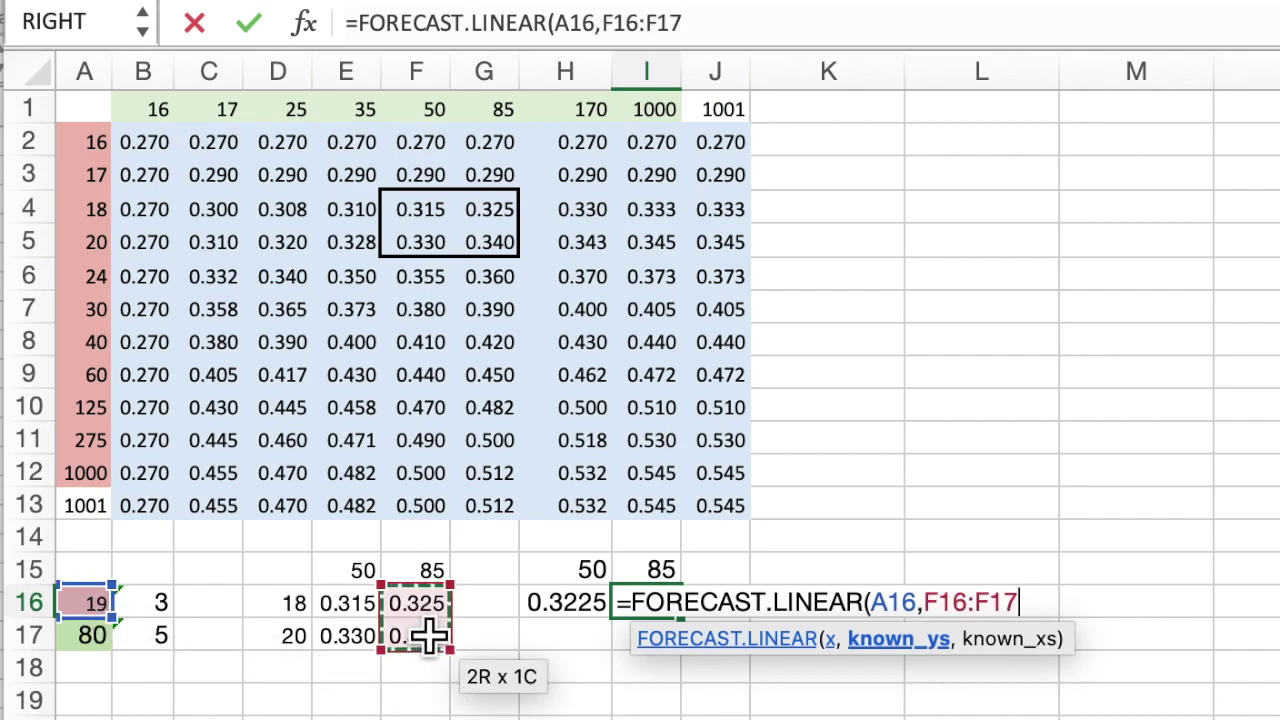
pyautogui.write(',')
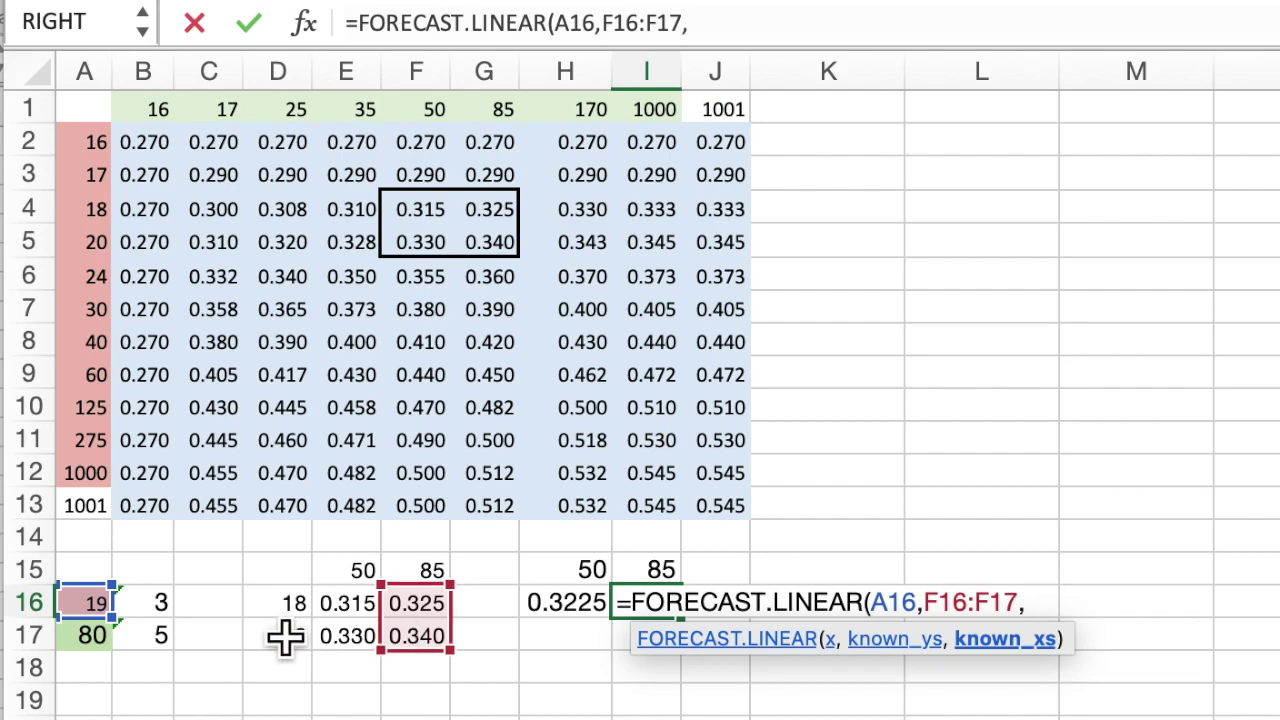
pyautogui.moveTo(290, 603); pyautogui.dragTo(290, 637)
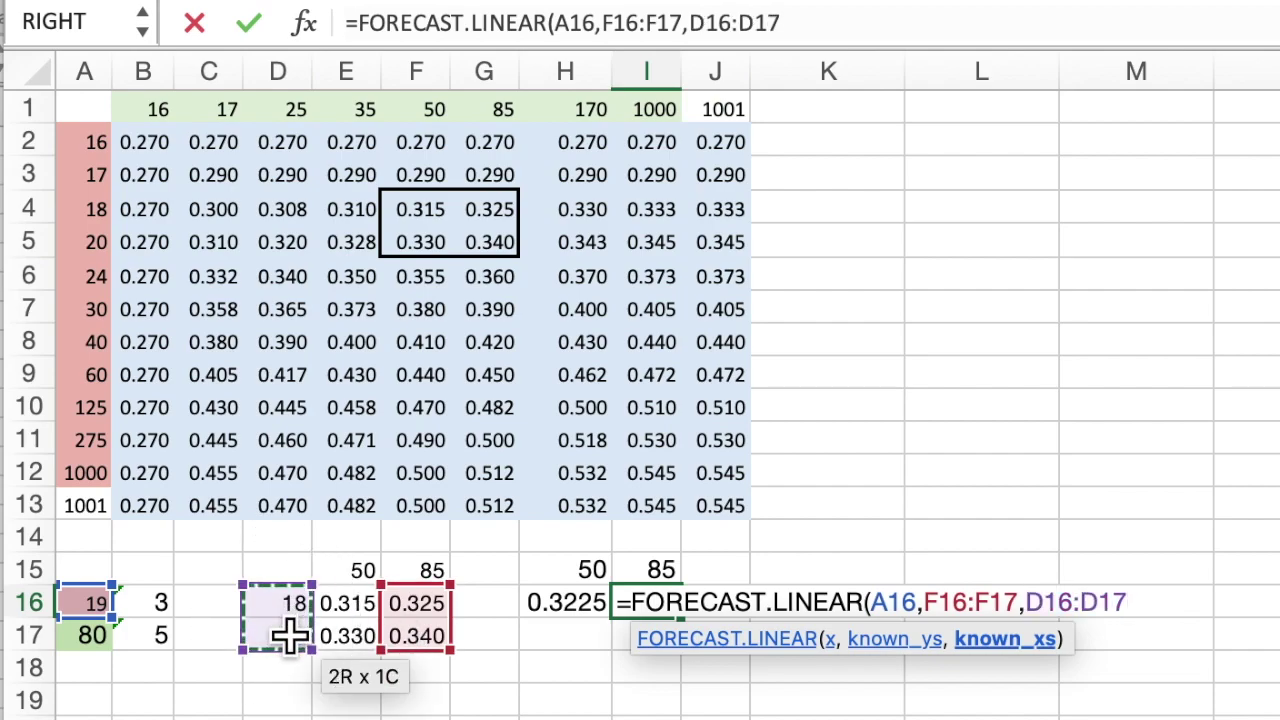
pyautogui.write(')')
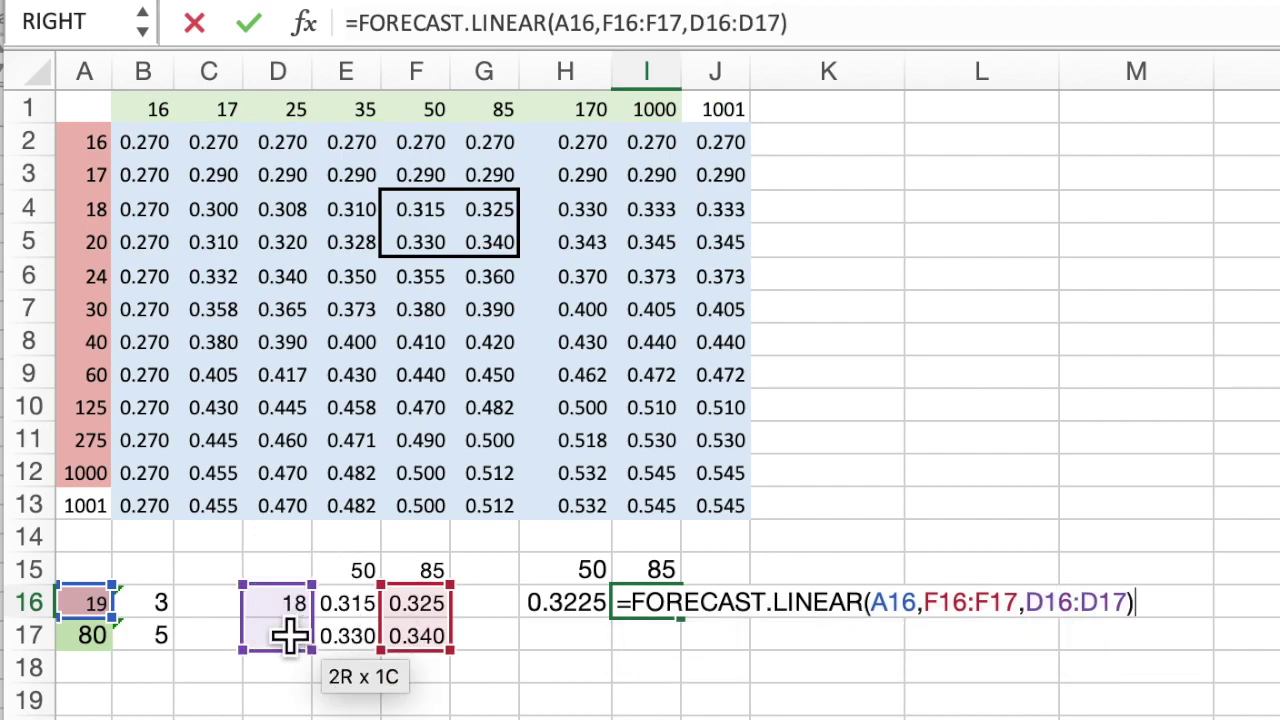
pyautogui.press('Return')
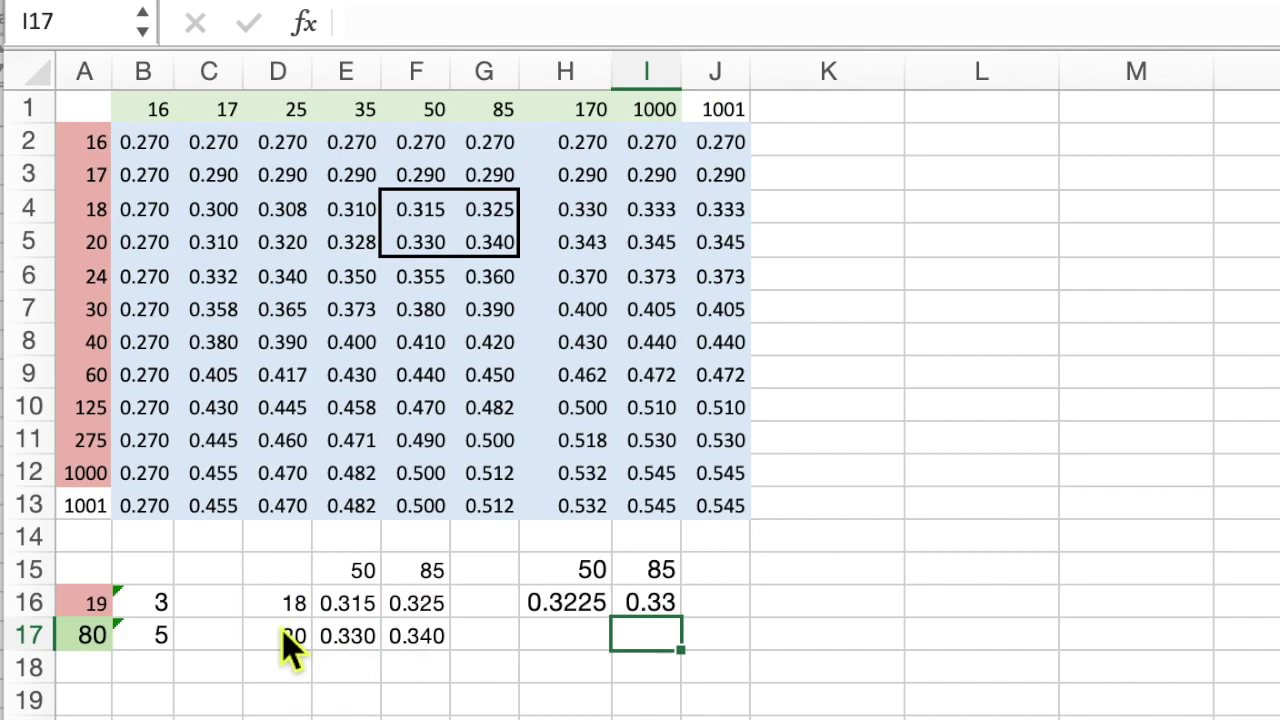
pyautogui.click(622, 608)
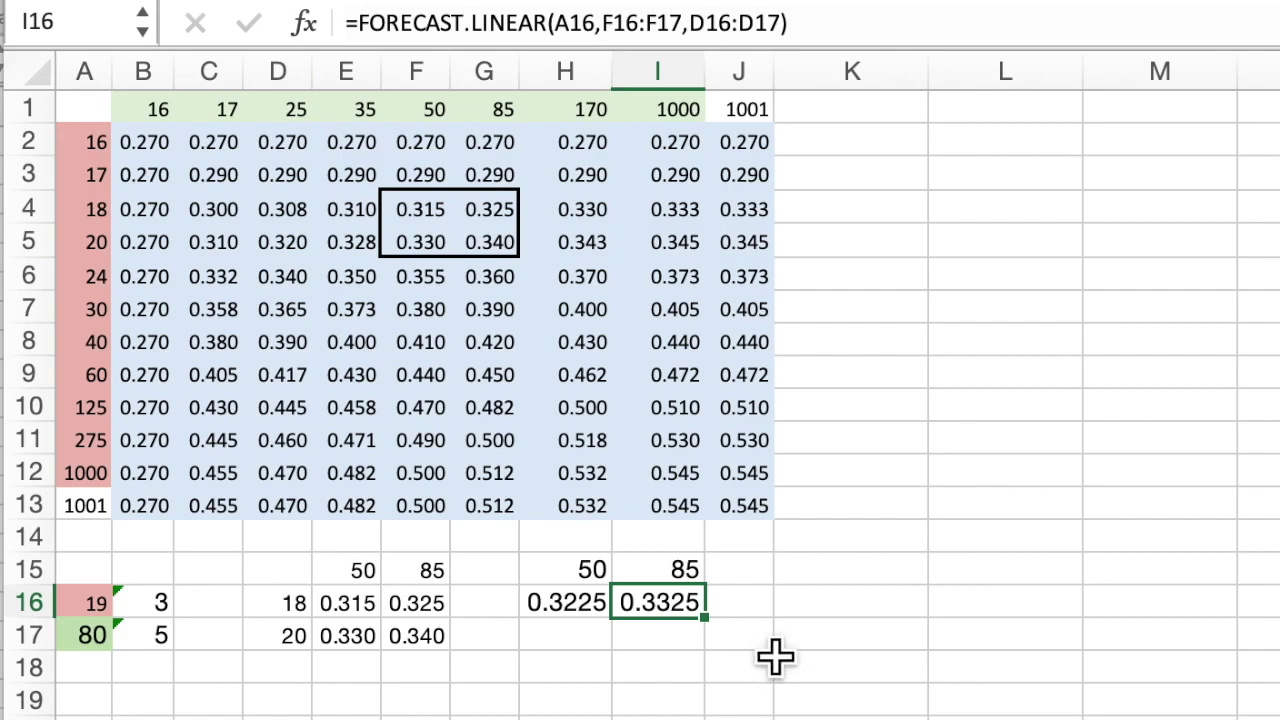
# Start a FORECAST.LINEAR formula in K15 with A17 as the x input.
pyautogui.click(858, 583)
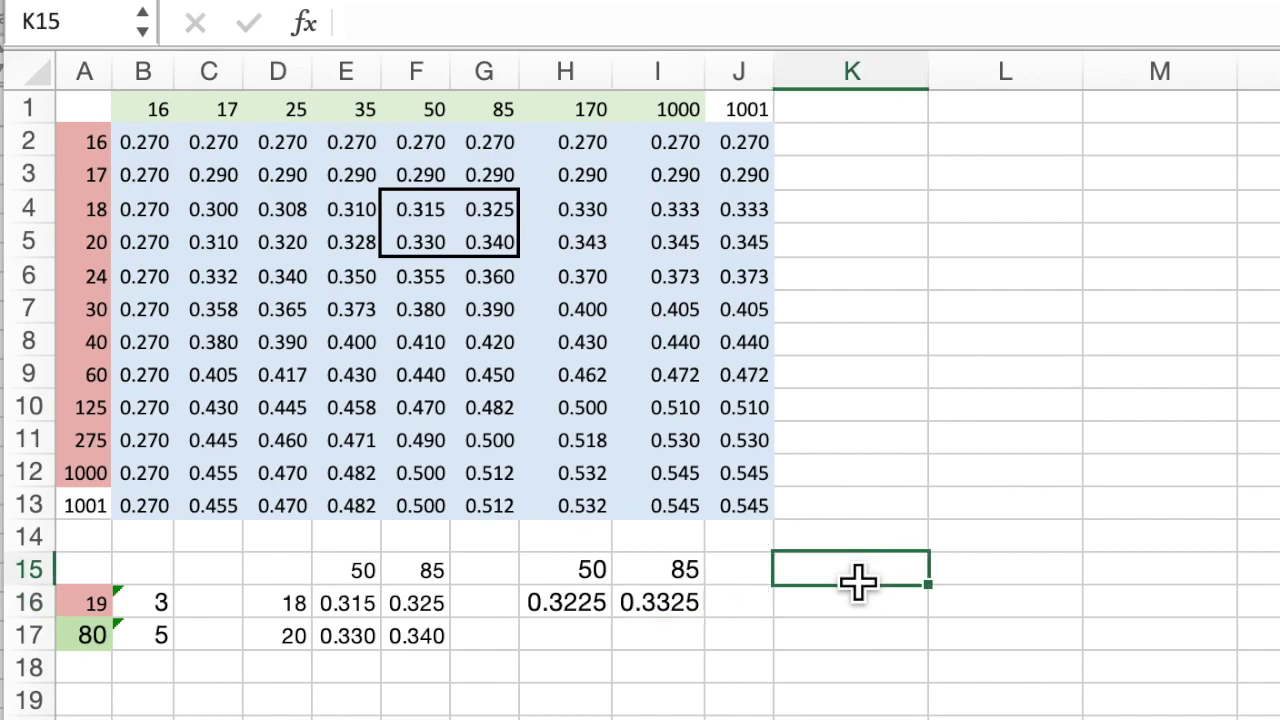
pyautogui.write('=')
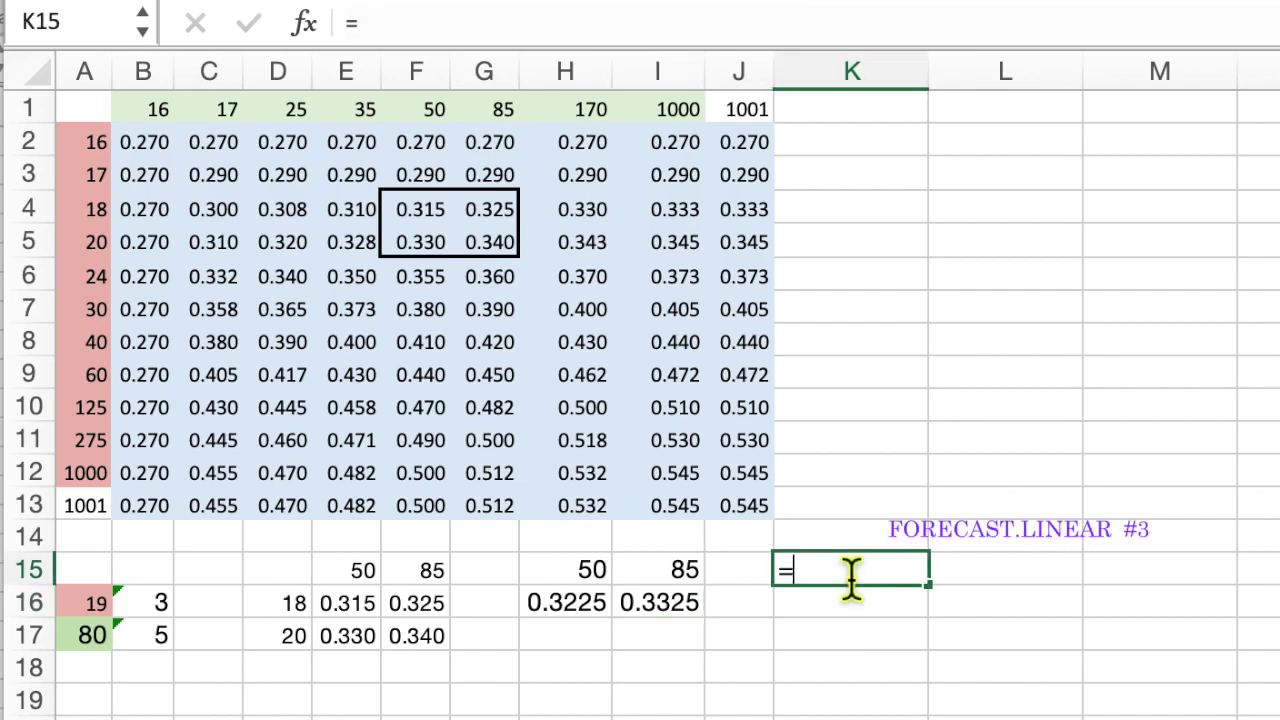
pyautogui.write('for')
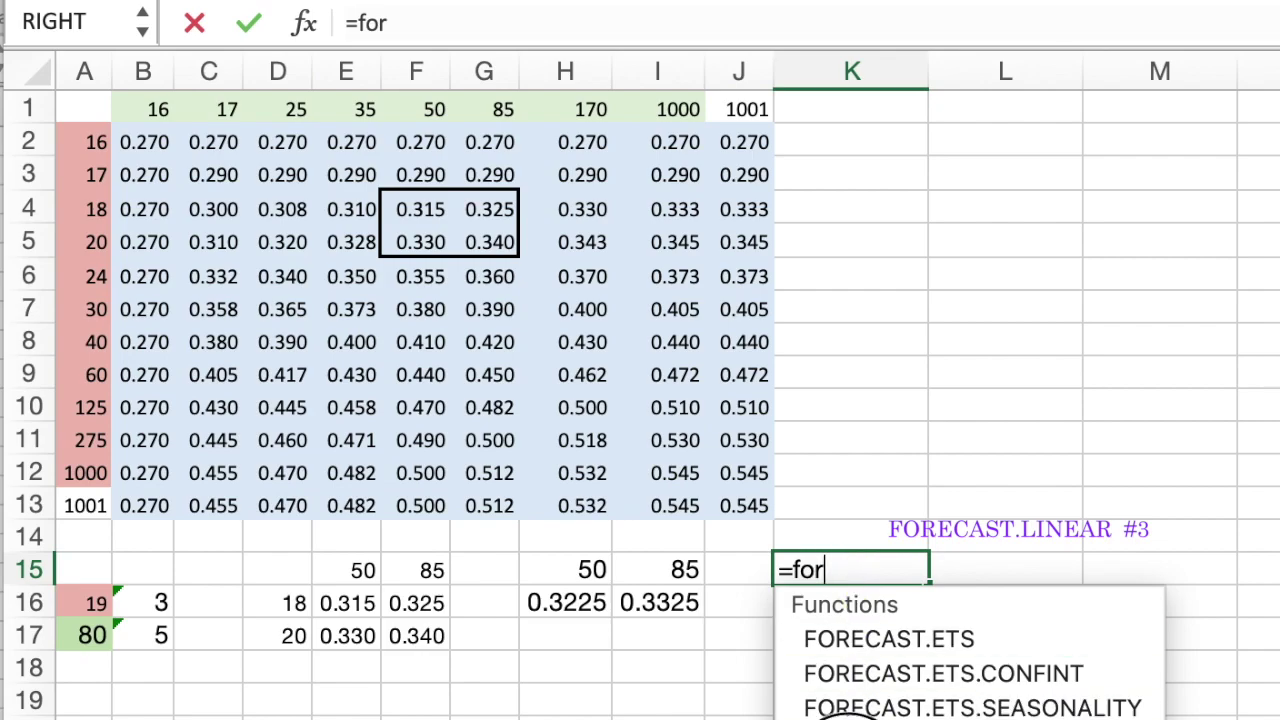
pyautogui.doubleClick(872, 714)
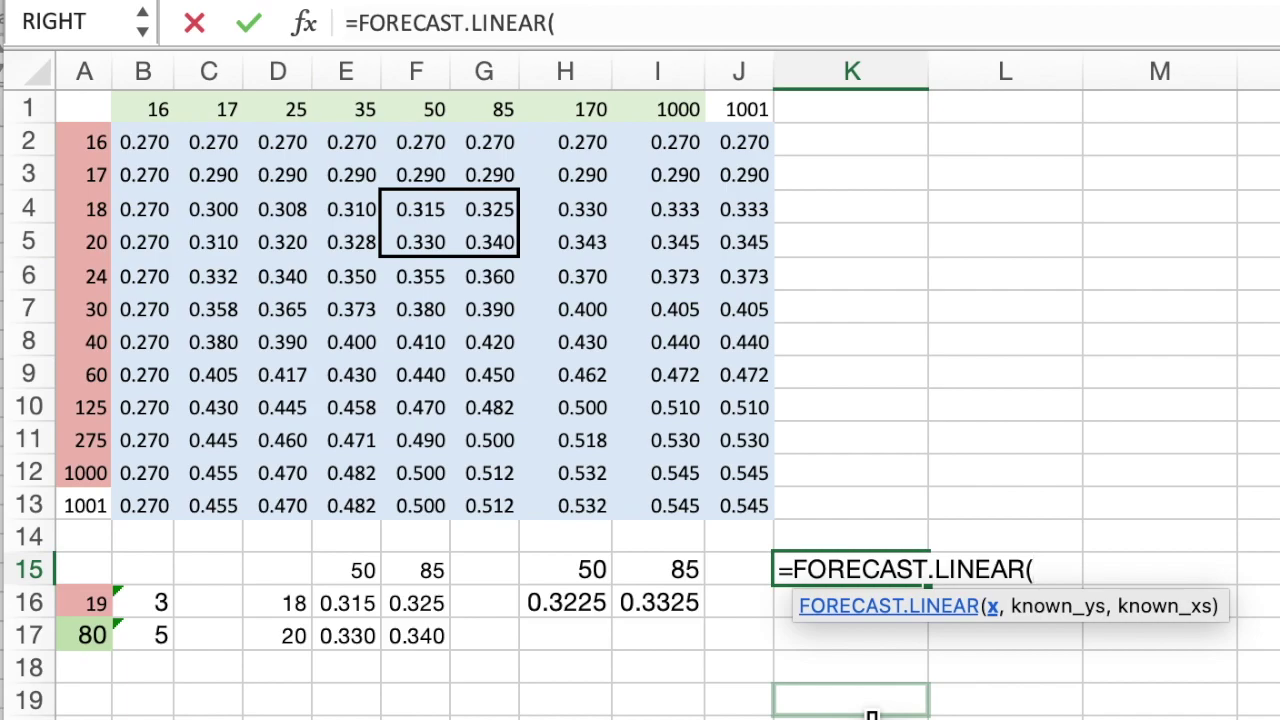
pyautogui.click(108, 655)
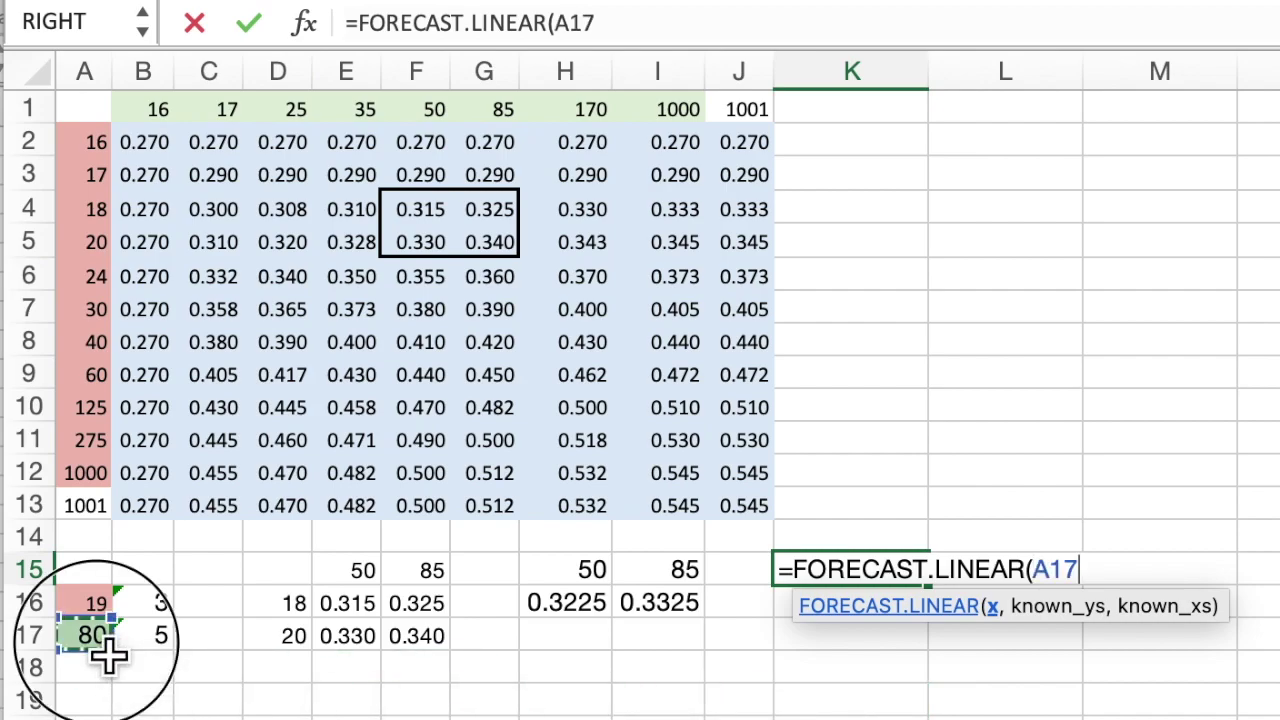
pyautogui.write(',')
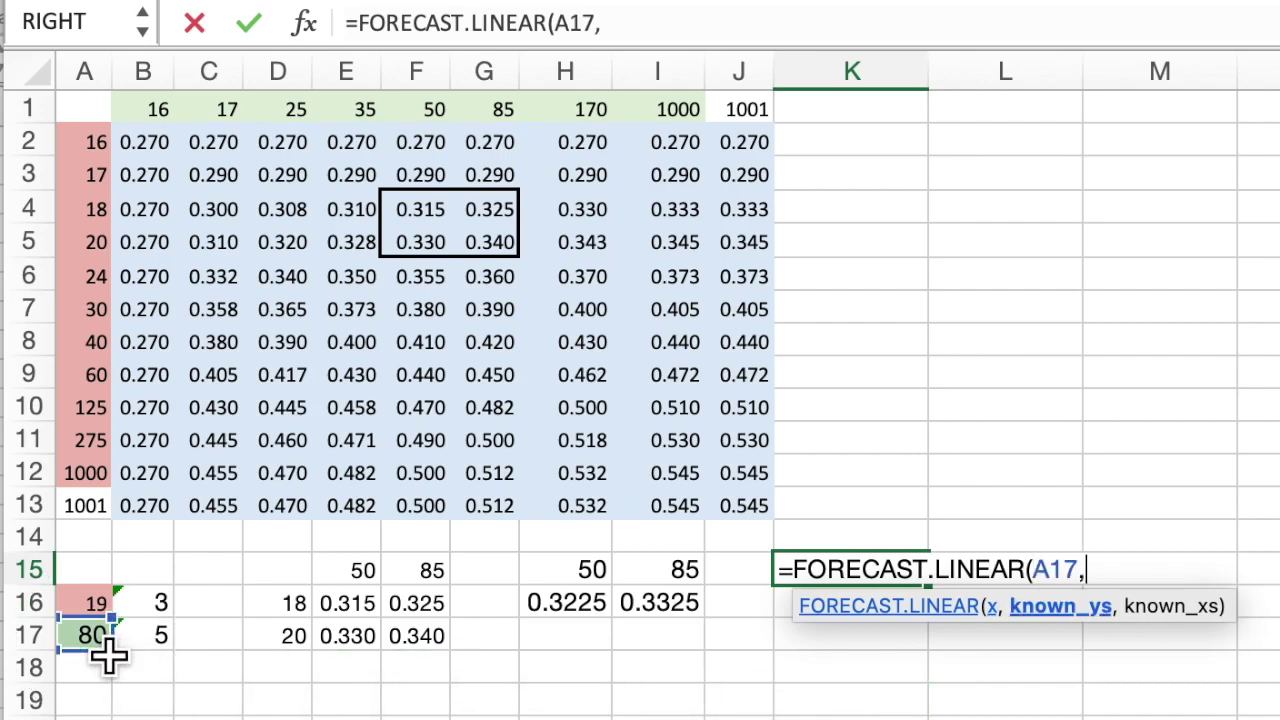
# Use H16:I16 as known y and H15:I15 as known x, giving the final 0.3311.
pyautogui.click(608, 604)
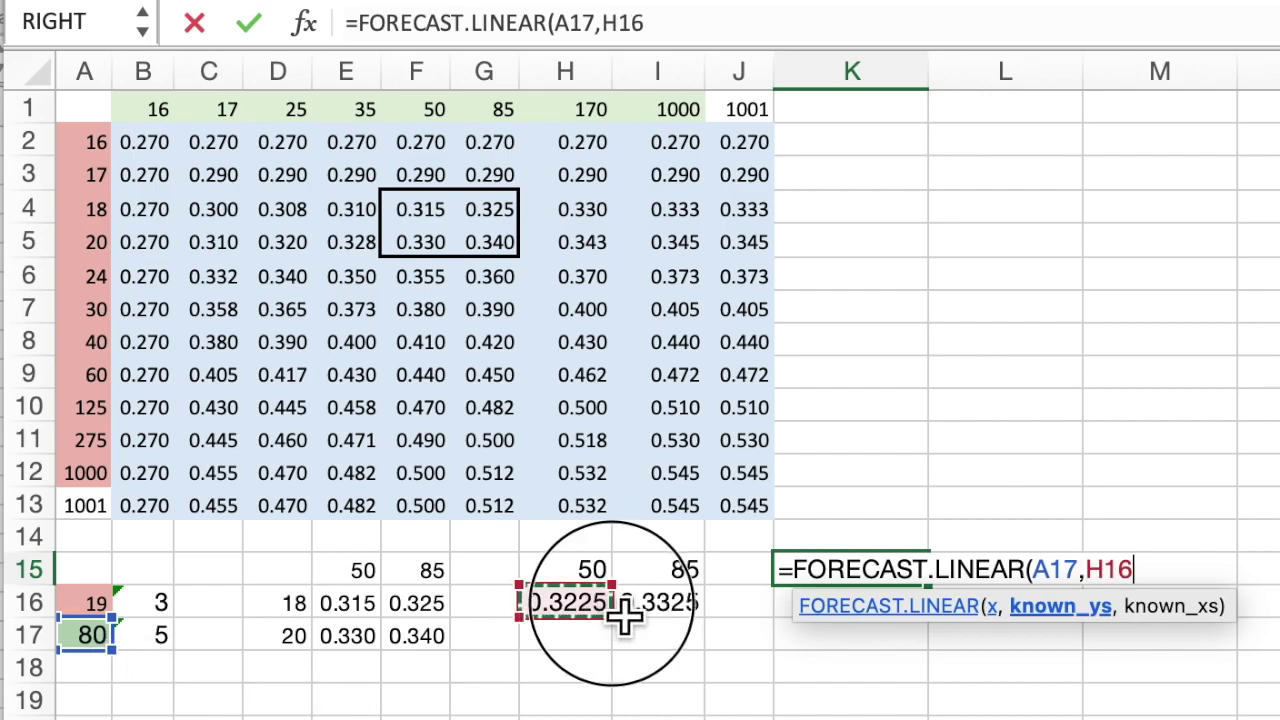
pyautogui.moveTo(624, 618); pyautogui.dragTo(630, 618)
pyautogui.write(',')
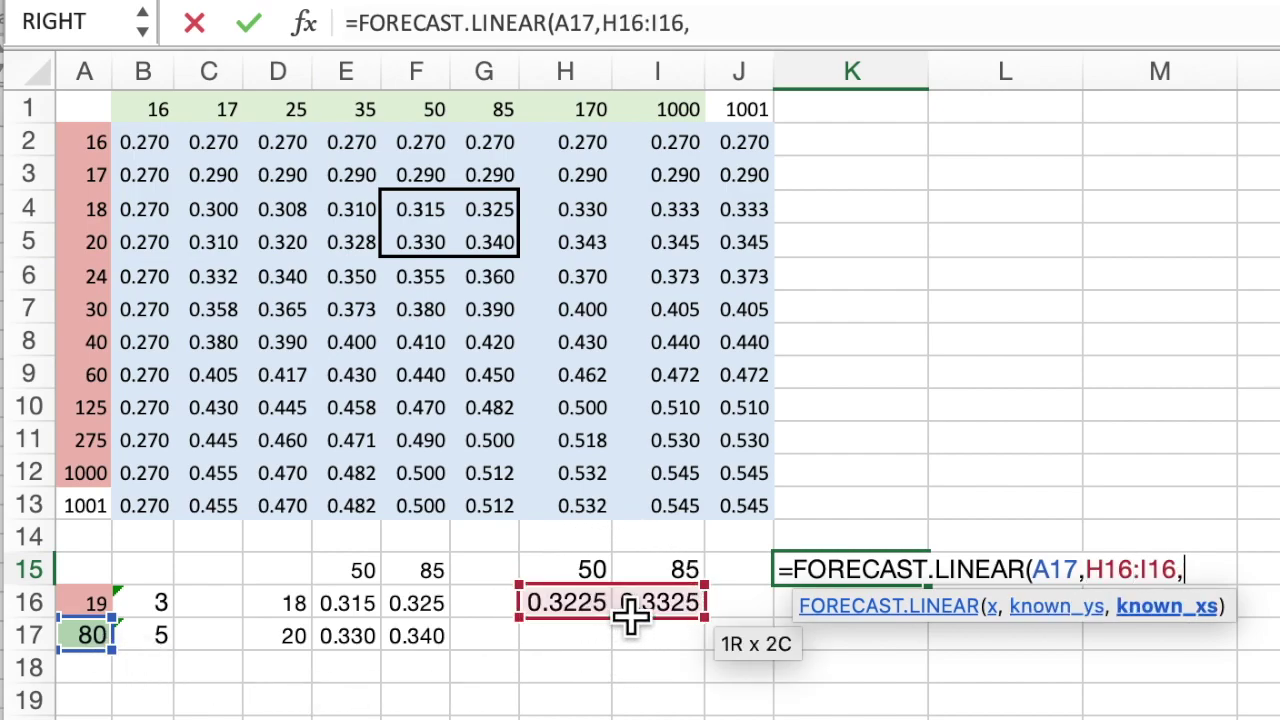
pyautogui.moveTo(586, 568); pyautogui.dragTo(636, 578)
pyautogui.write(')')
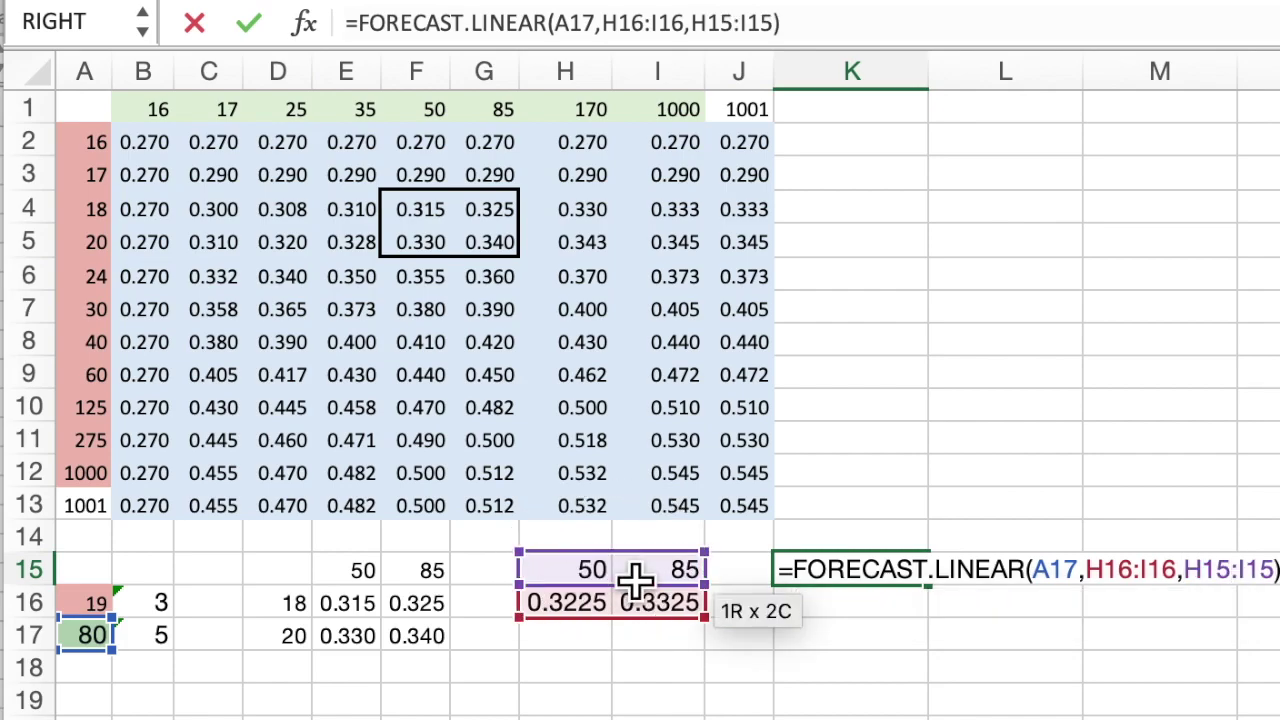
pyautogui.press('Return')
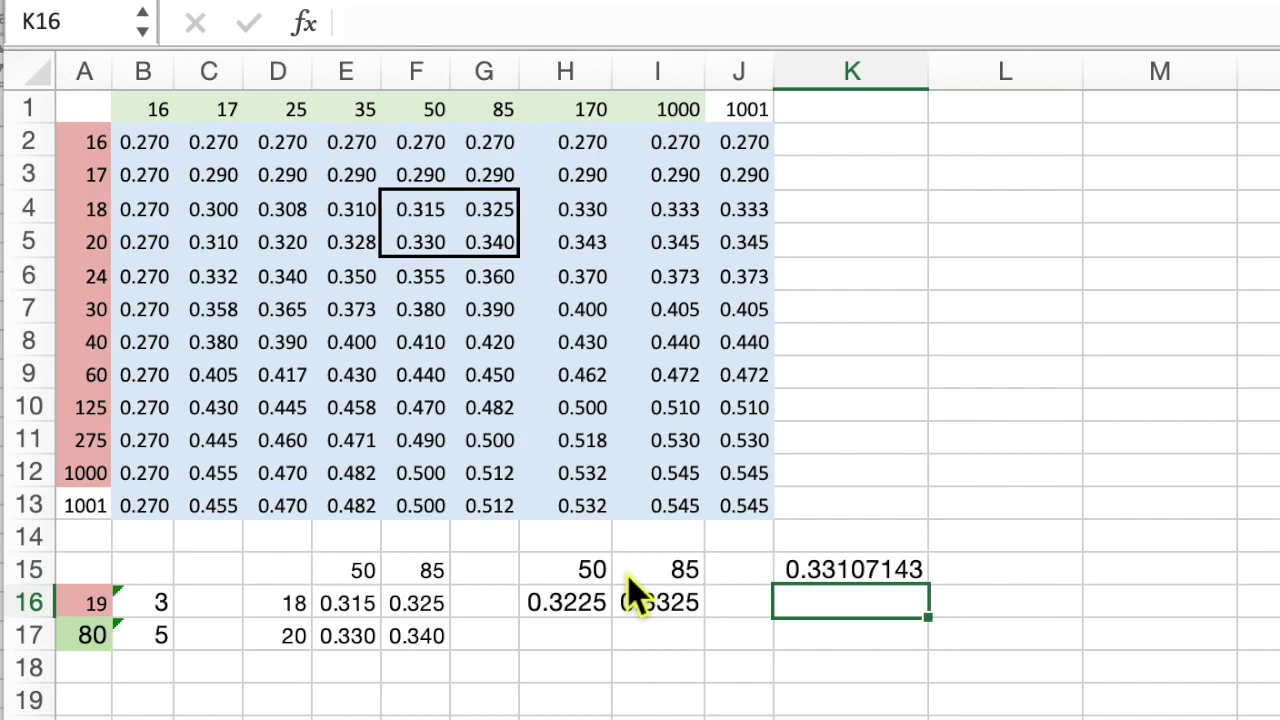
pyautogui.click(845, 572)
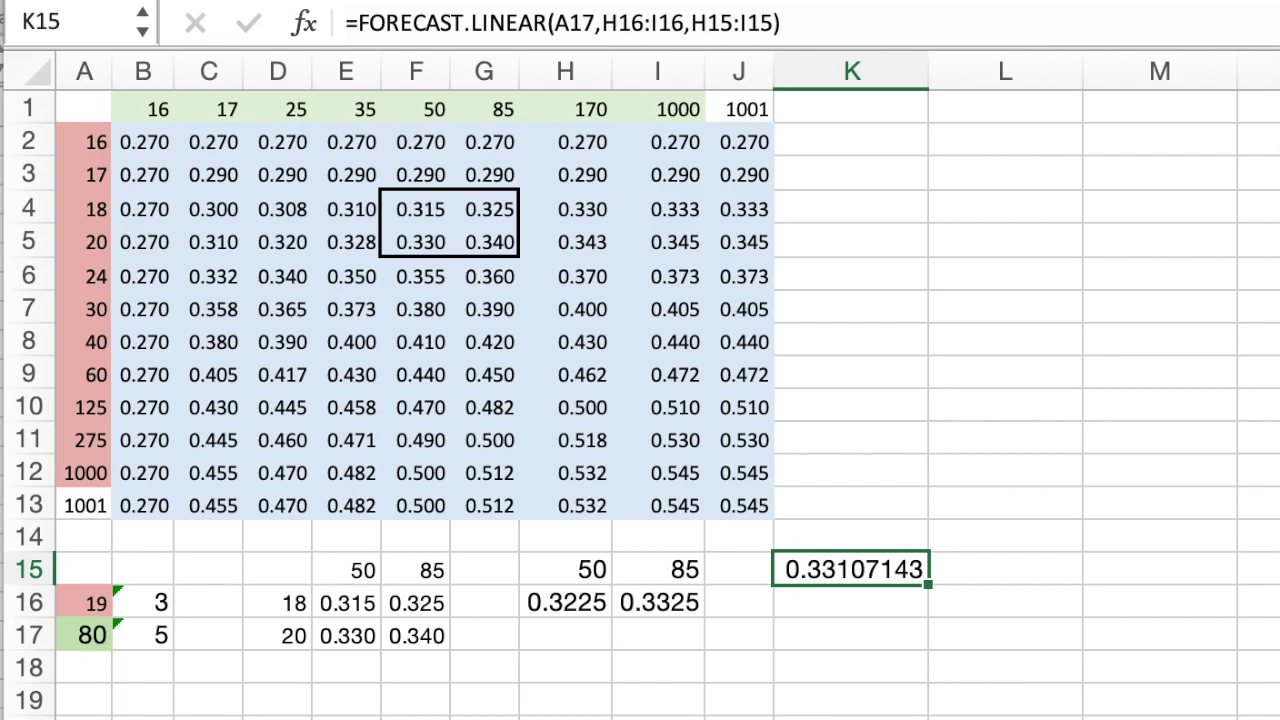
pyautogui.click(886, 660)
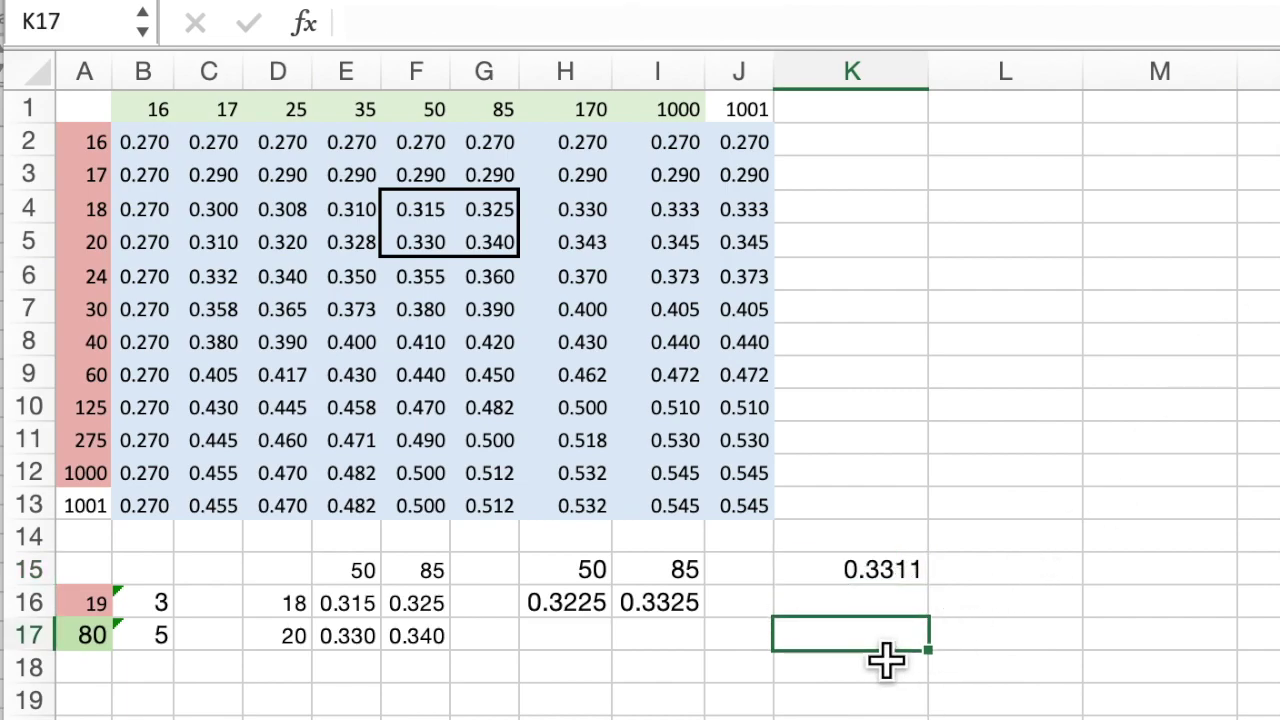
# Test K15 with 1000 in A16, then 40 in A16 and 1000 in A17.
pyautogui.click(97, 610)
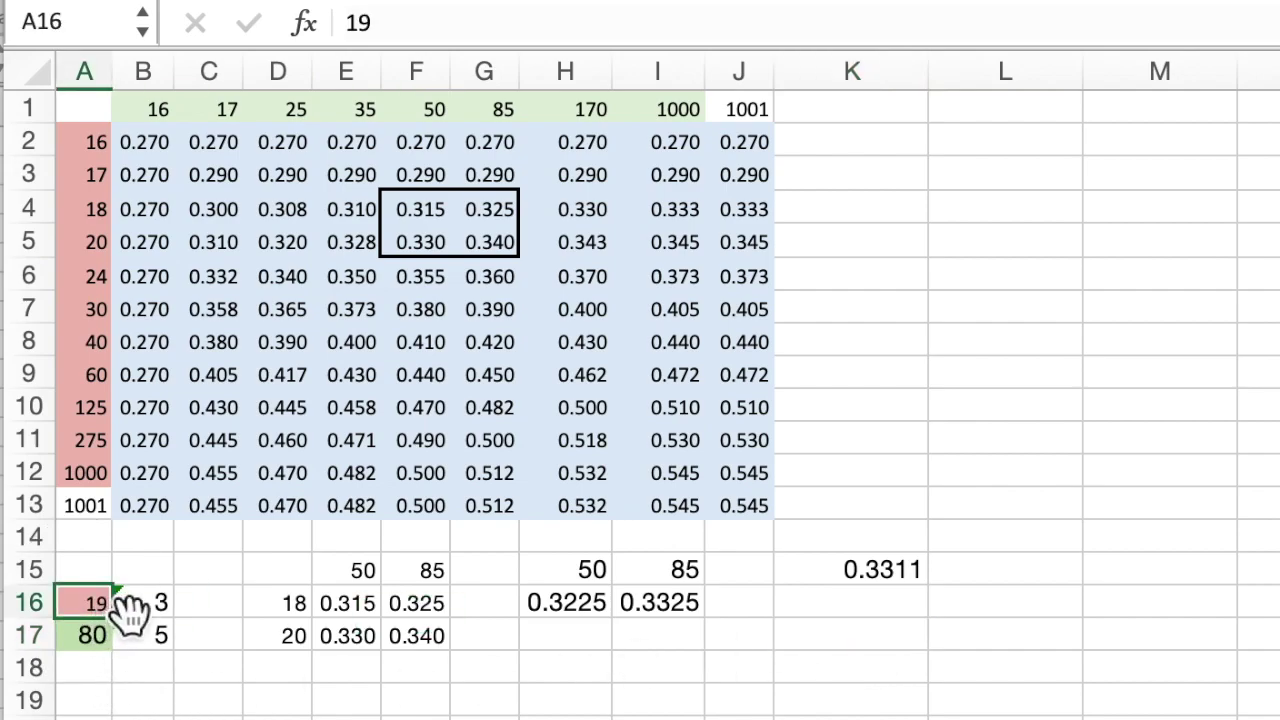
pyautogui.write('1000')
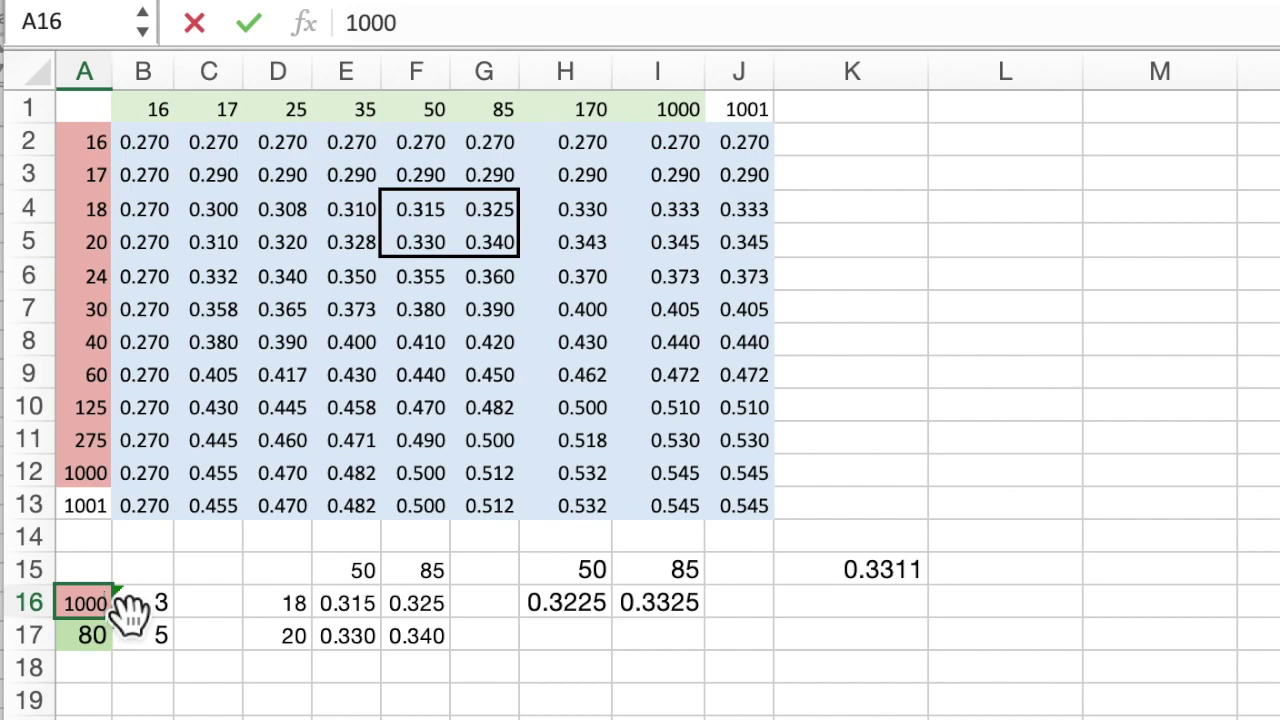
pyautogui.press('Return')
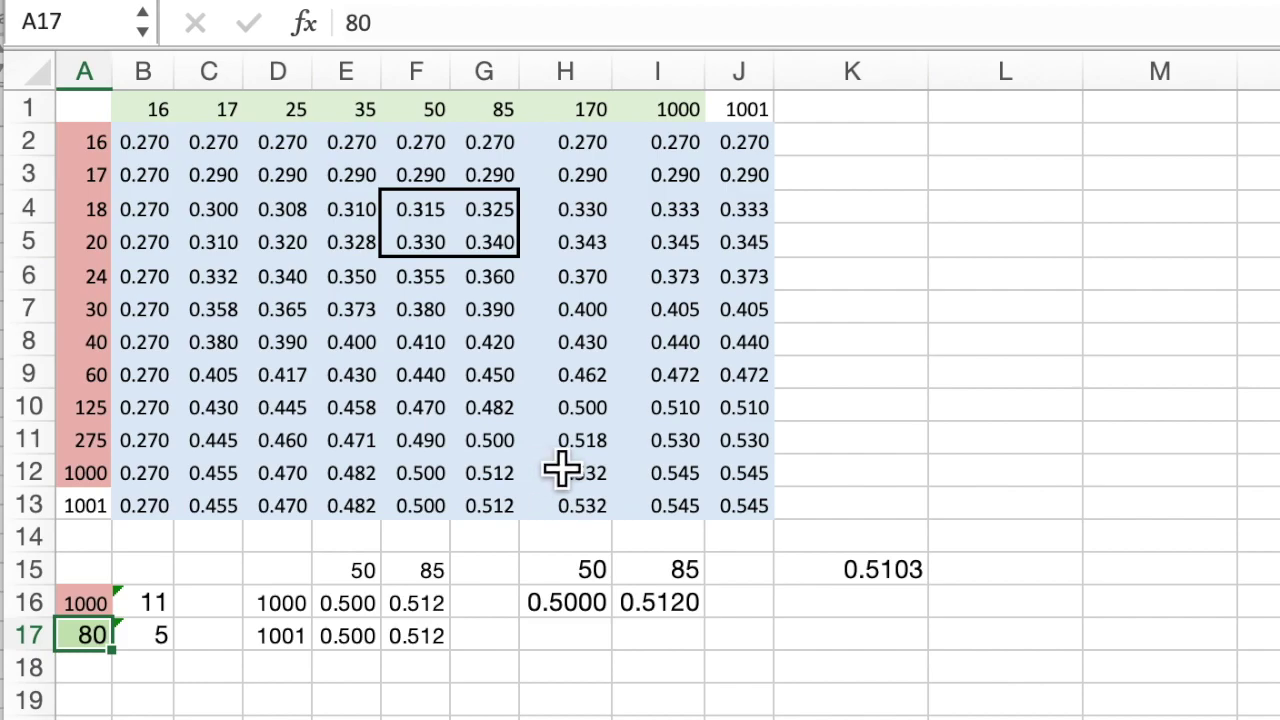
pyautogui.click(92, 608)
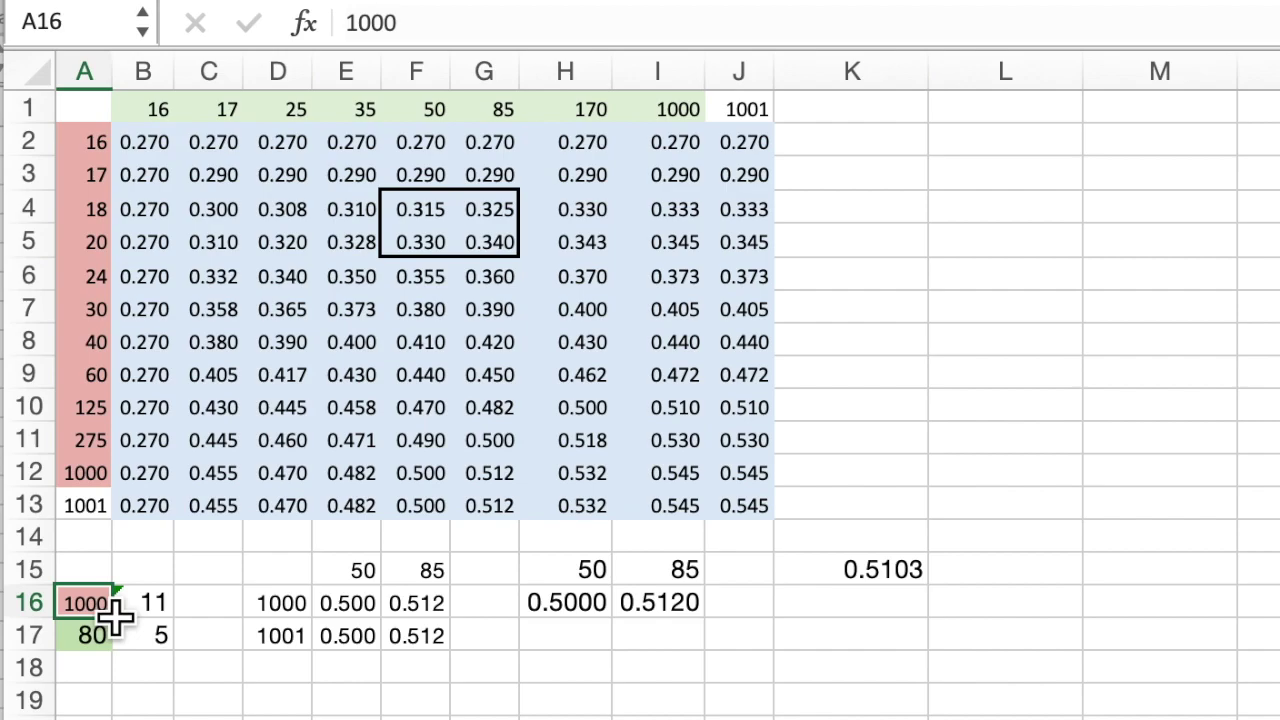
pyautogui.write('40')
pyautogui.press('Return')
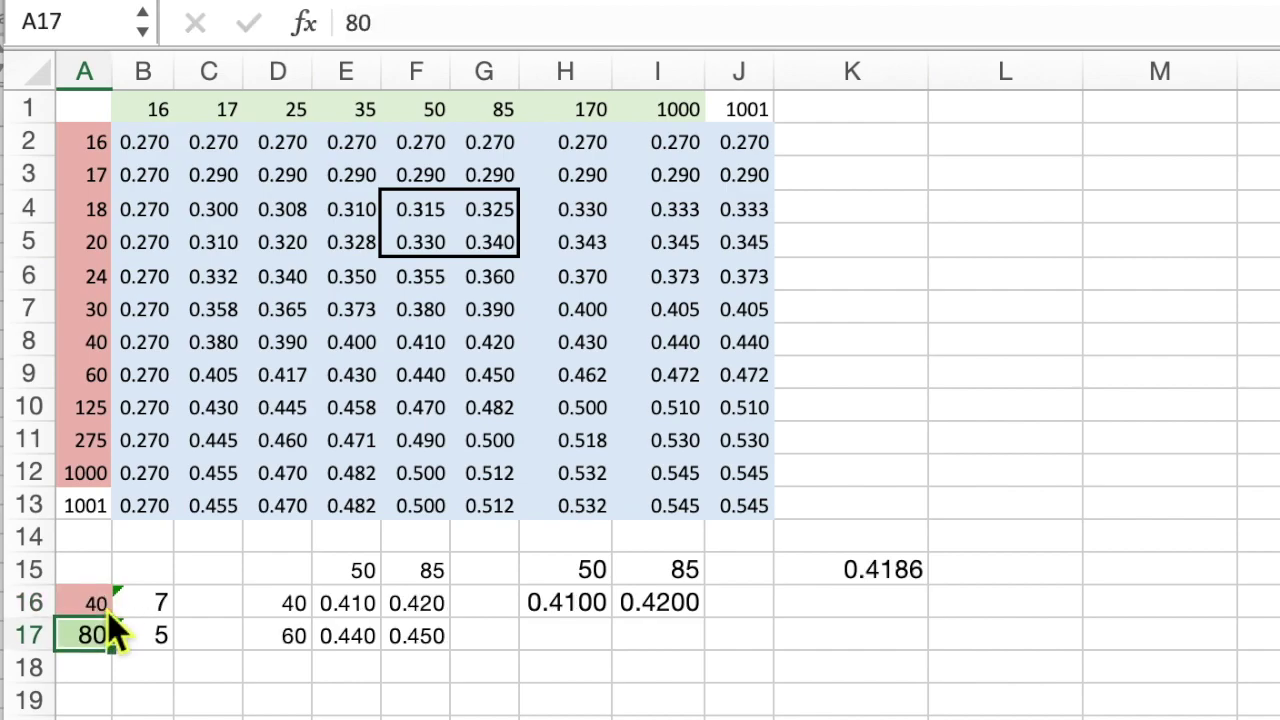
pyautogui.write('1000')
pyautogui.press('Return')
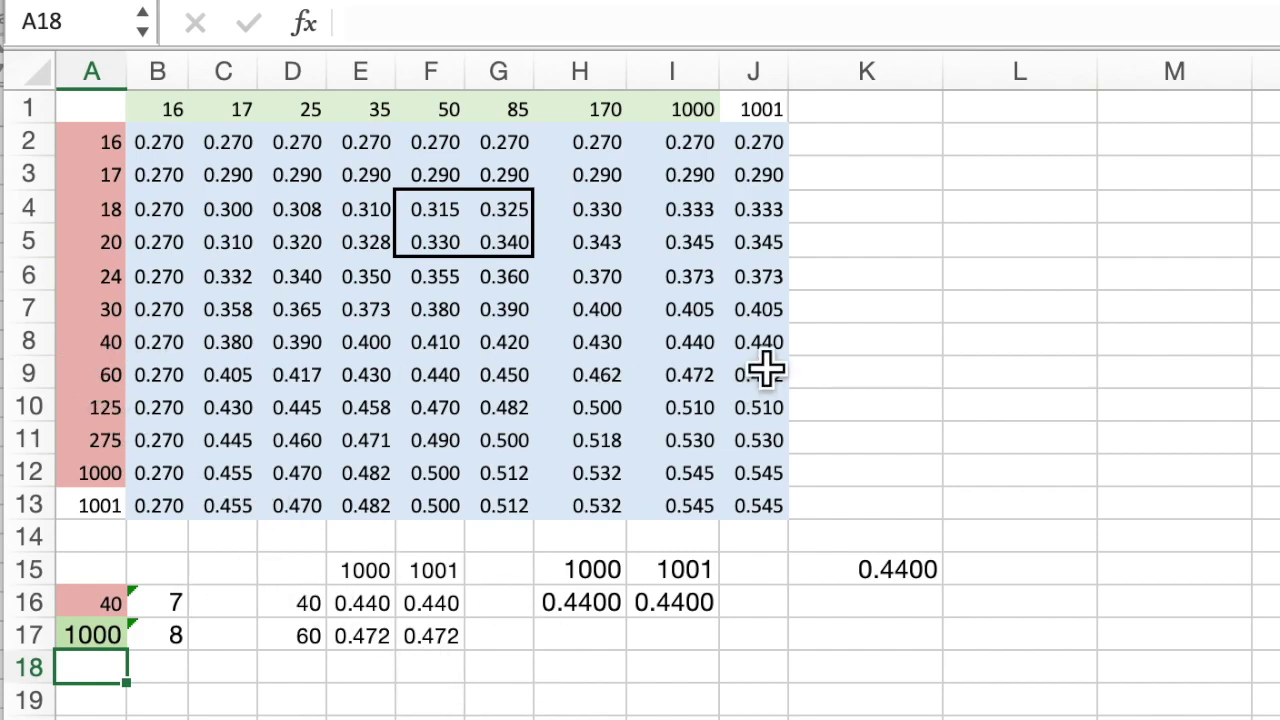
# Restore the original inputs: 19 in A16 and 80 in A17.
pyautogui.click(120, 612)
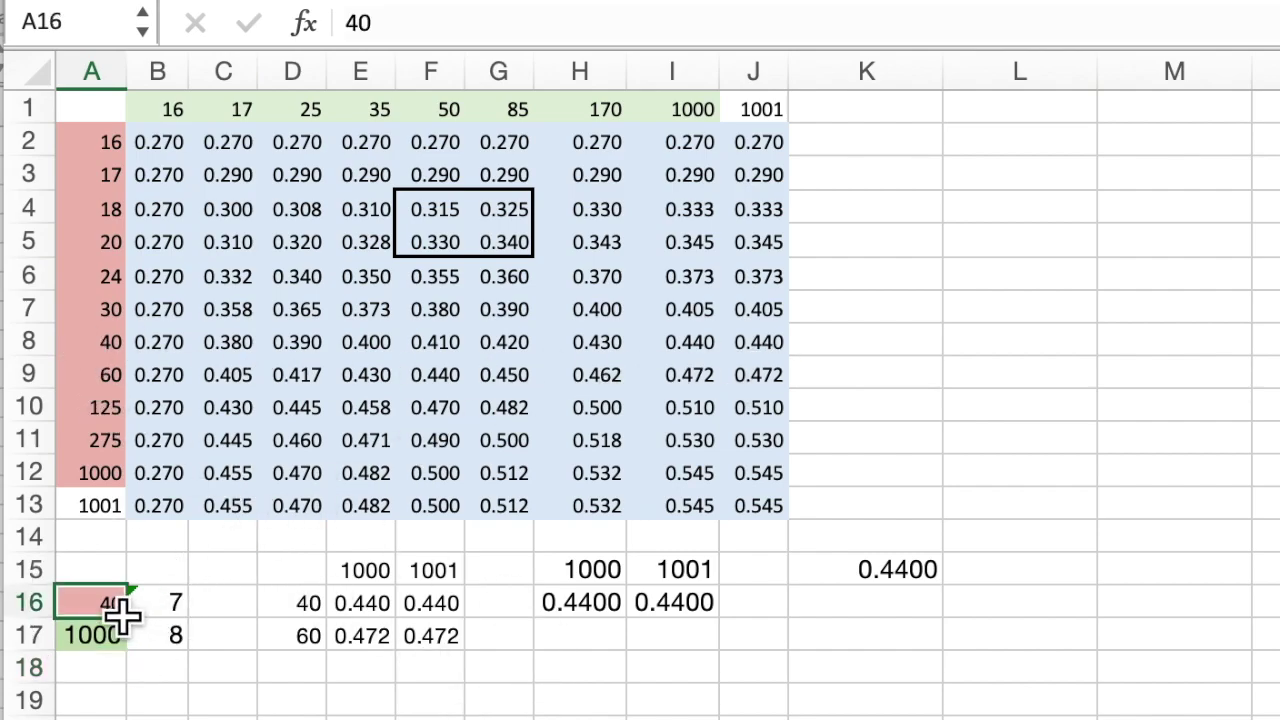
pyautogui.write('19')
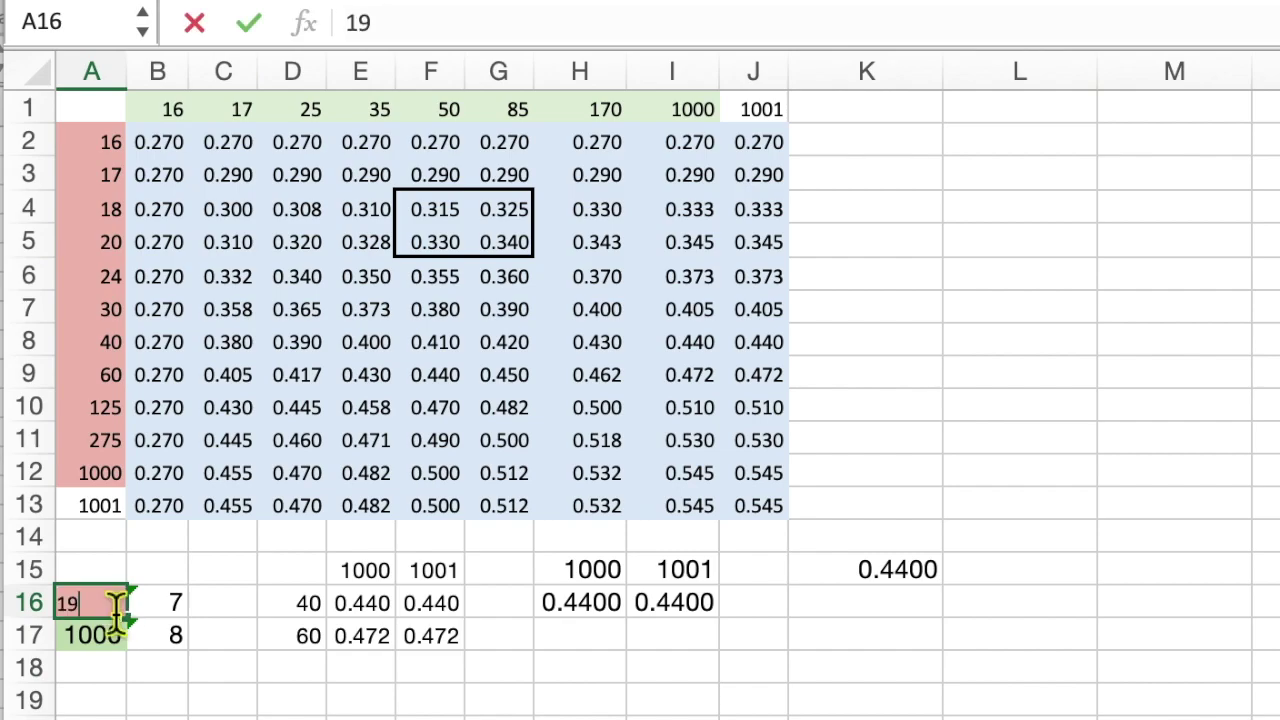
pyautogui.press('Return')
pyautogui.write('80')
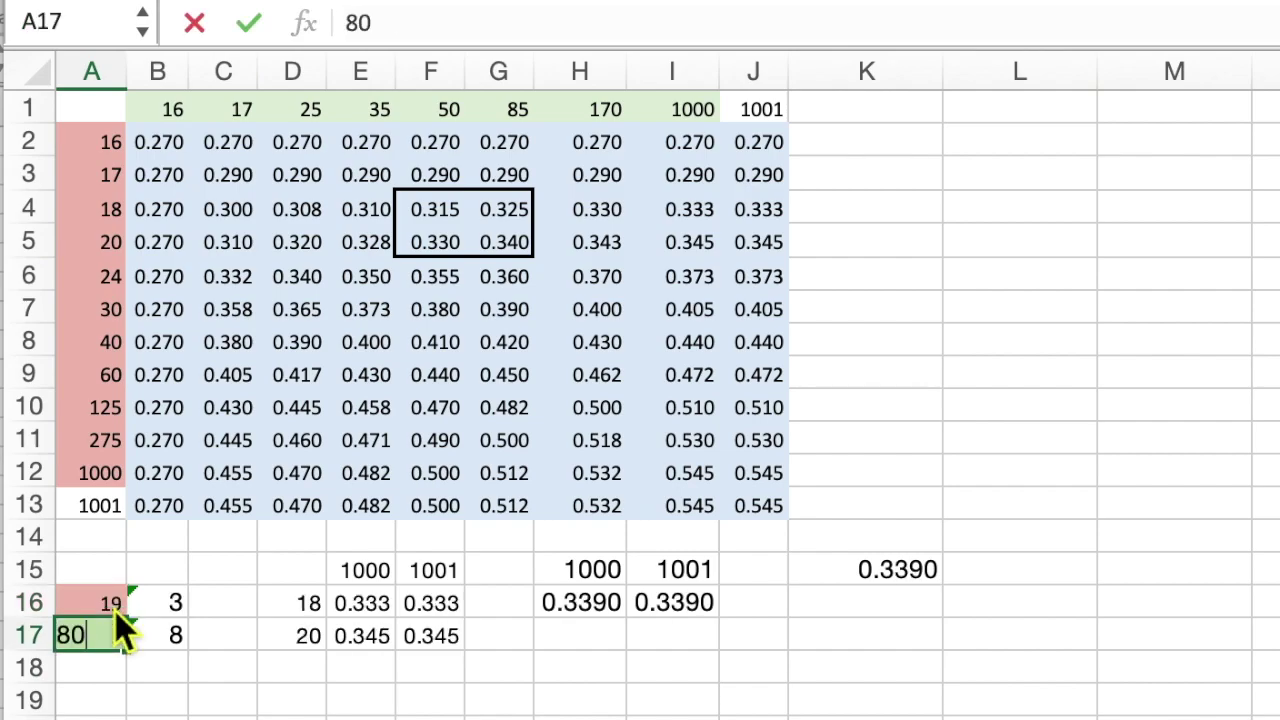
pyautogui.press('Return')
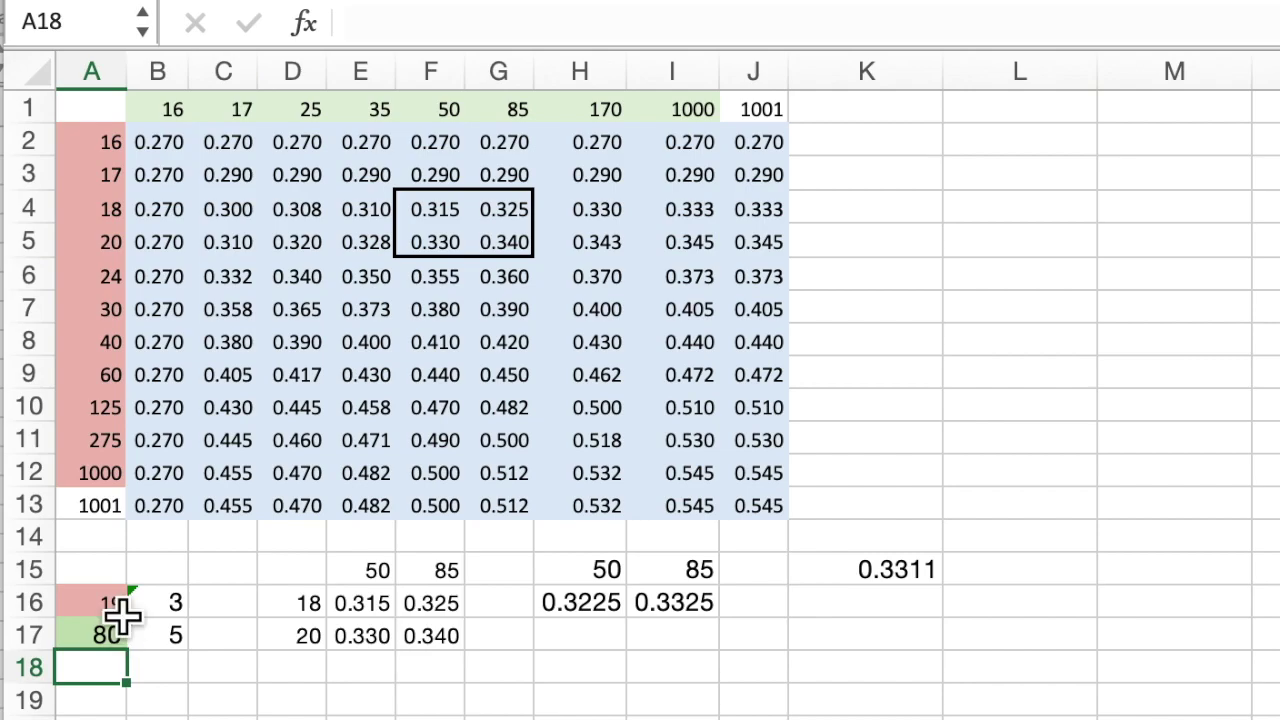
# Swap the inputs to 80 in A16 and 19 in A17, making K15 show 0.4159.
pyautogui.click(100, 610)
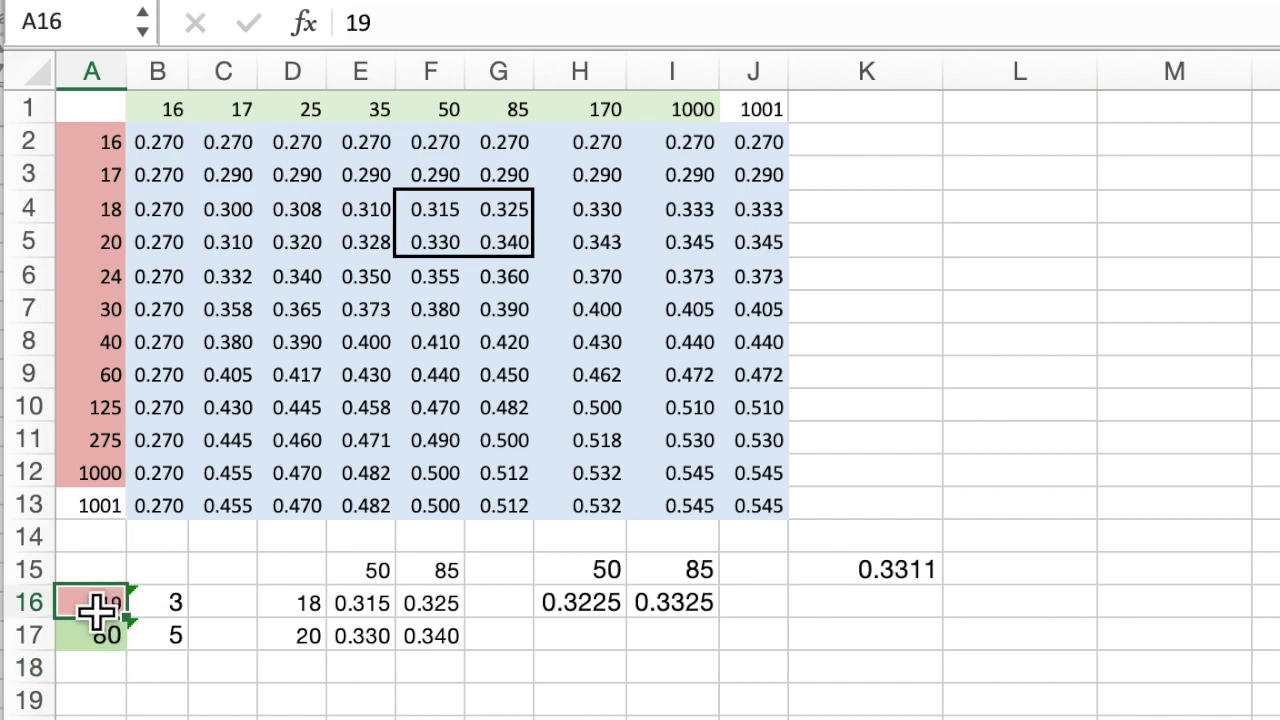
pyautogui.write('80')
pyautogui.press('Return')
pyautogui.write('19')
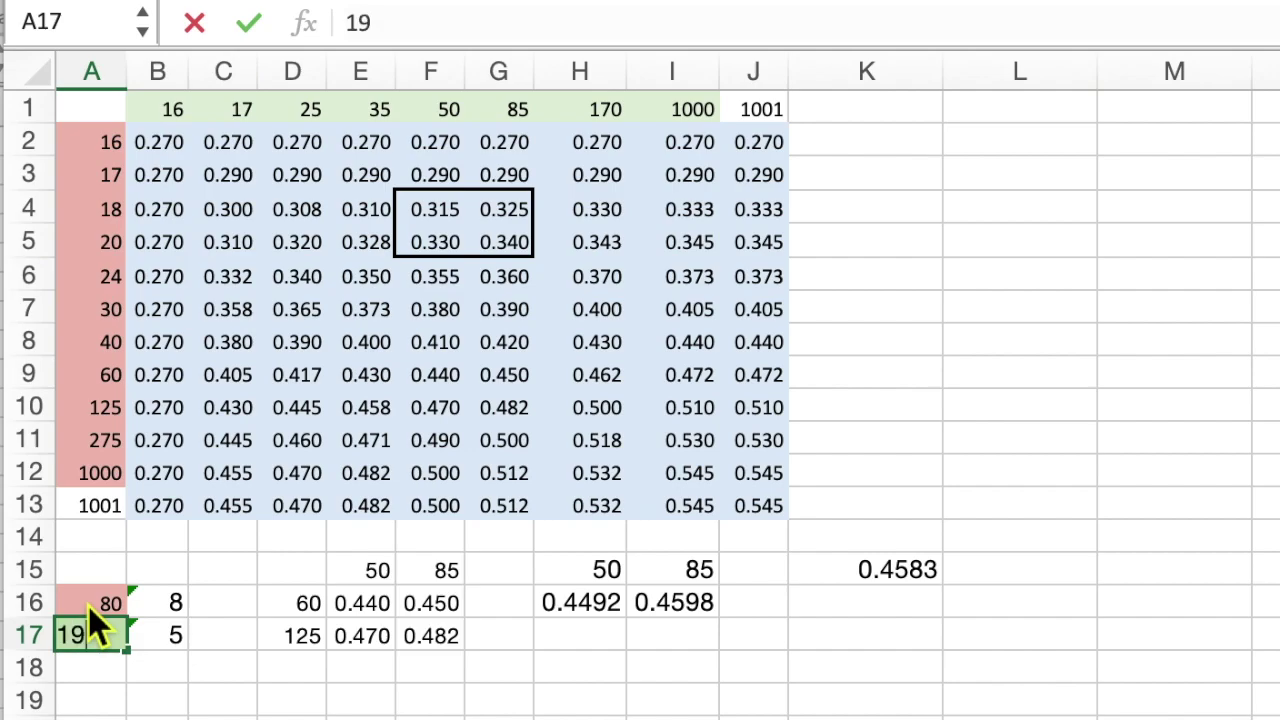
pyautogui.press('Return')
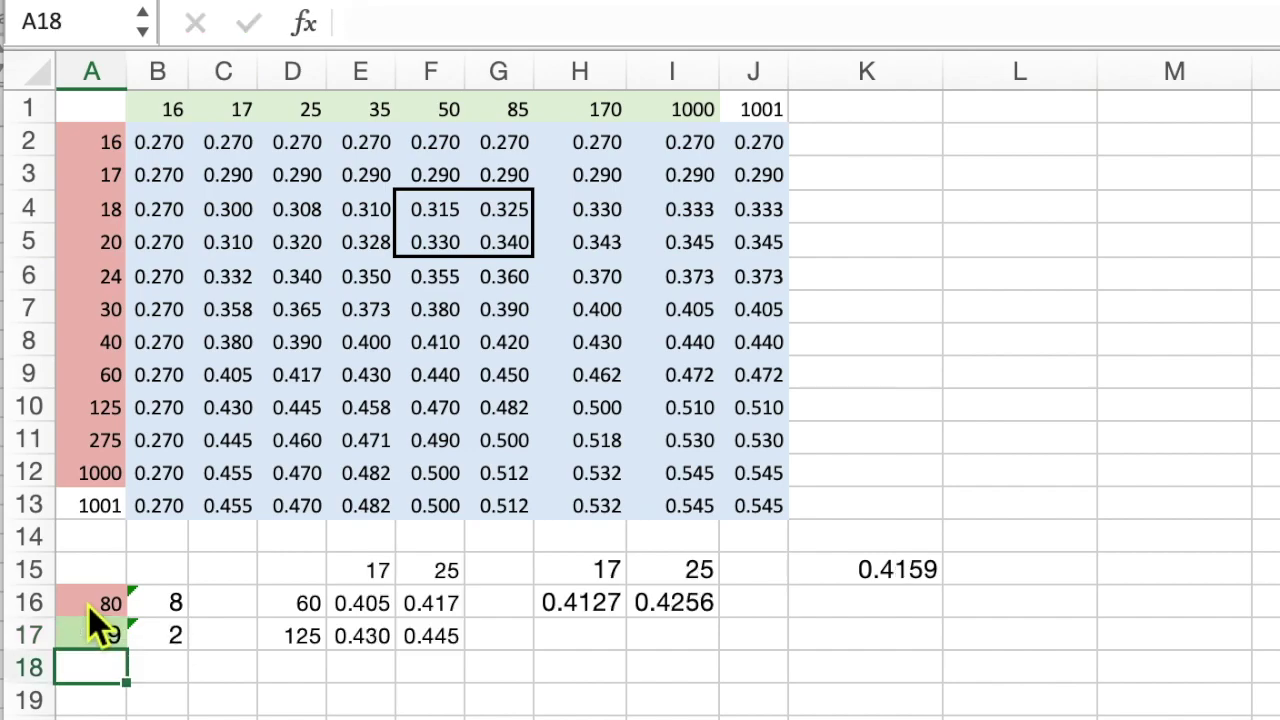